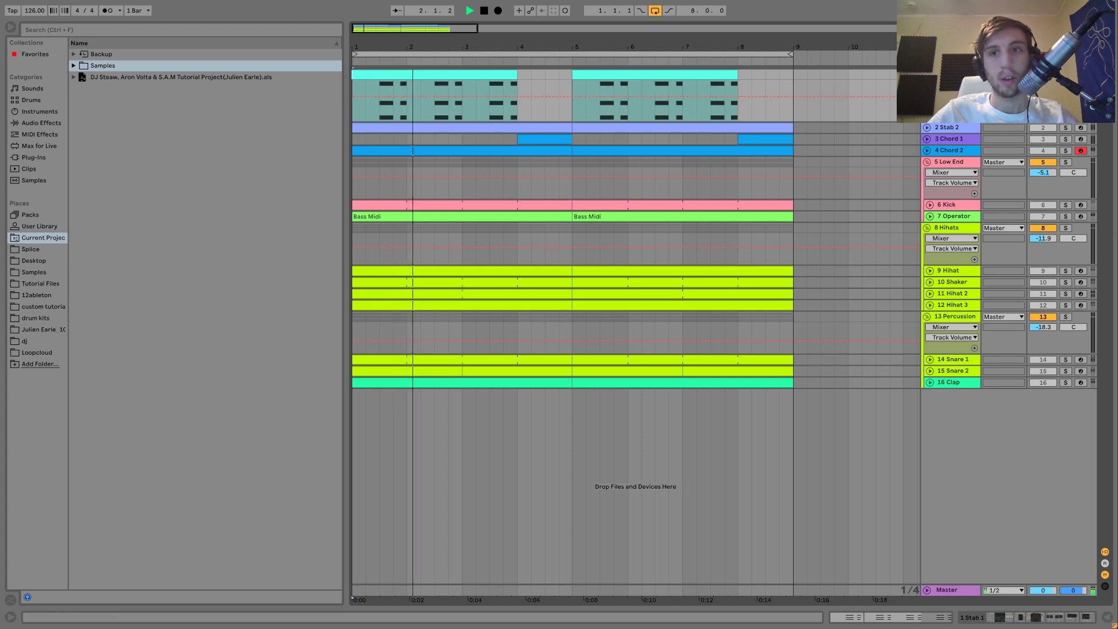
Step: Stop playback and open the first Stab 1 clip to examine its MIDI notes
key(ctrl+alt+l)
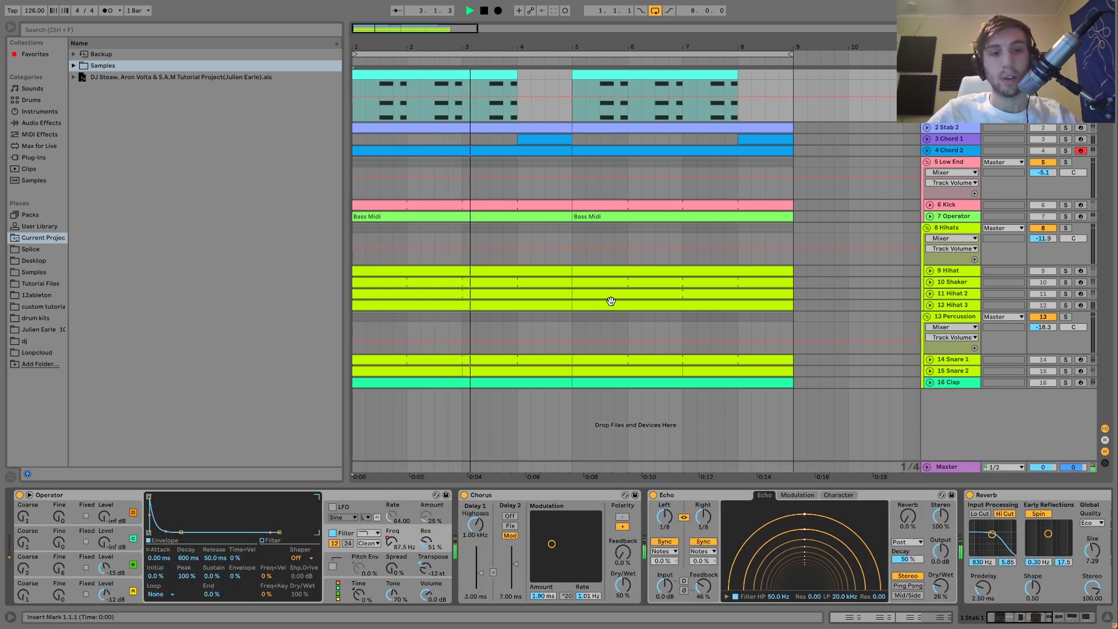
key(space)
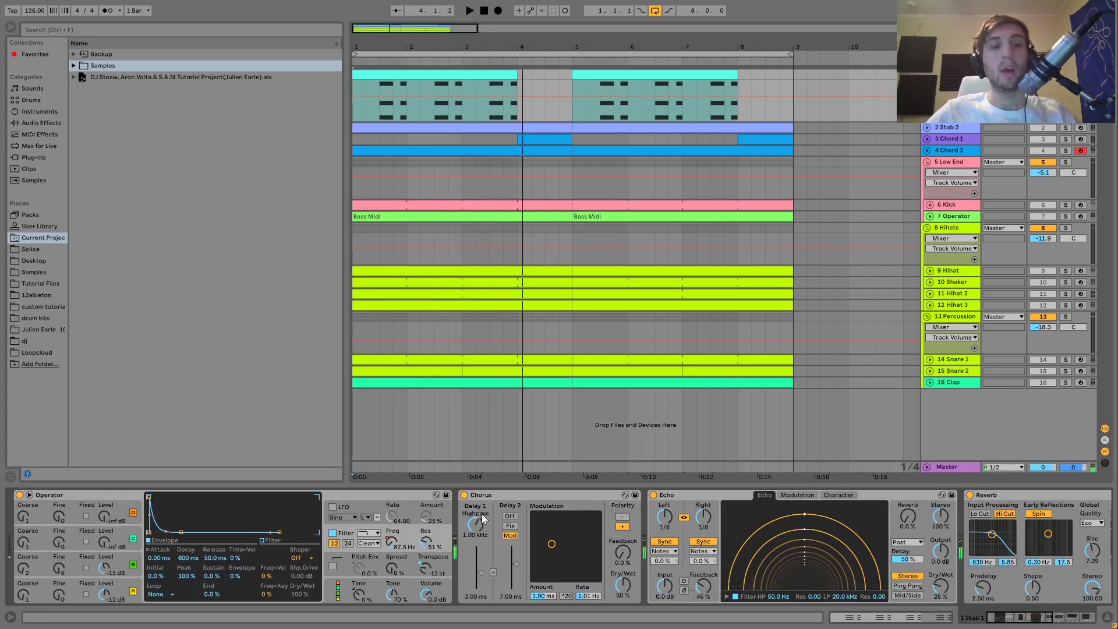
click(428, 77)
double_click(429, 77)
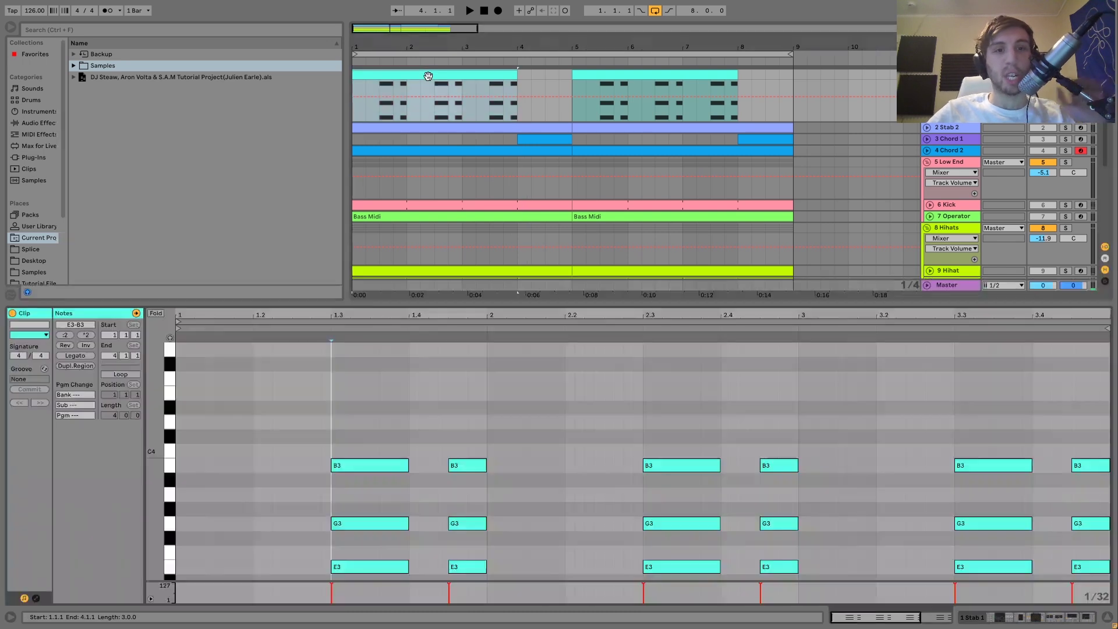
click(370, 569)
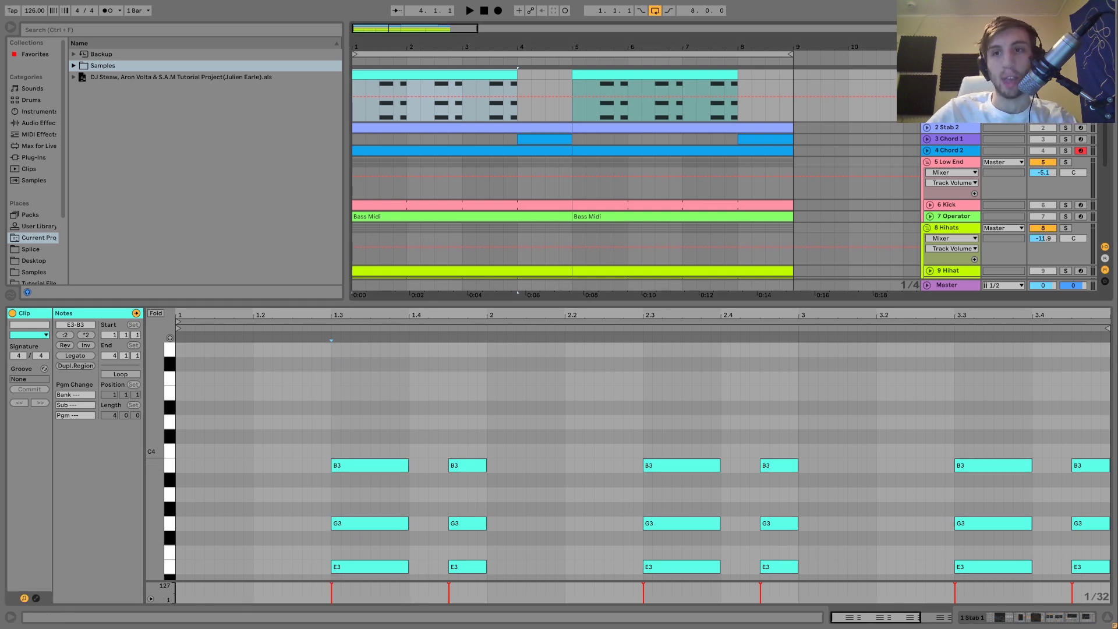
Step: Examine the settings of Operator's oscillators A and B and its filter on the Stab 1 track
key(shift+Tab)
click(129, 585)
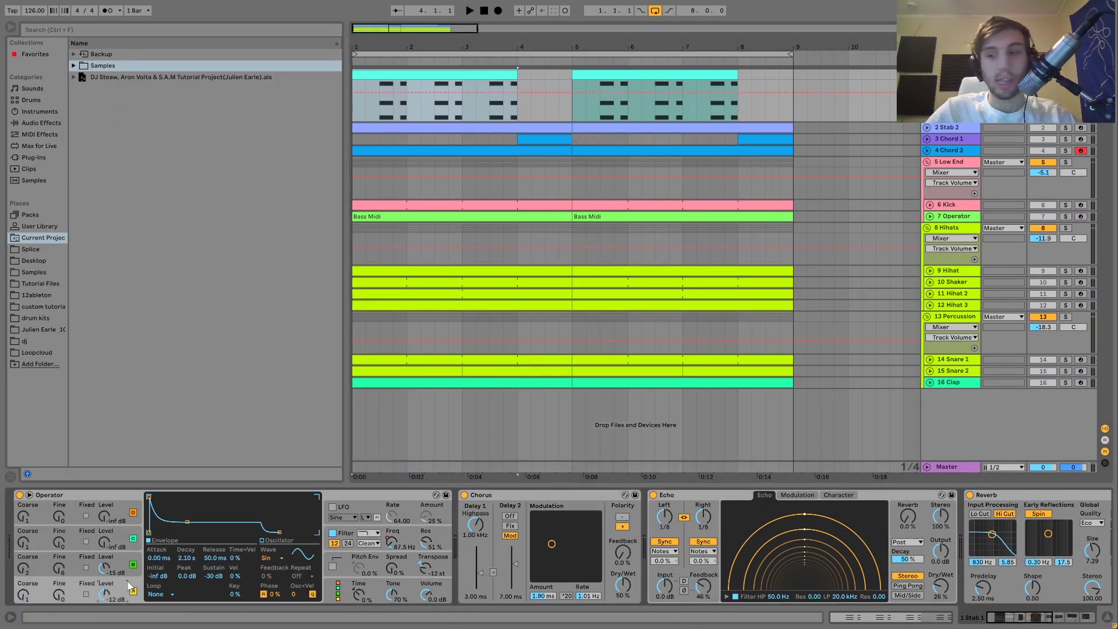
click(127, 562)
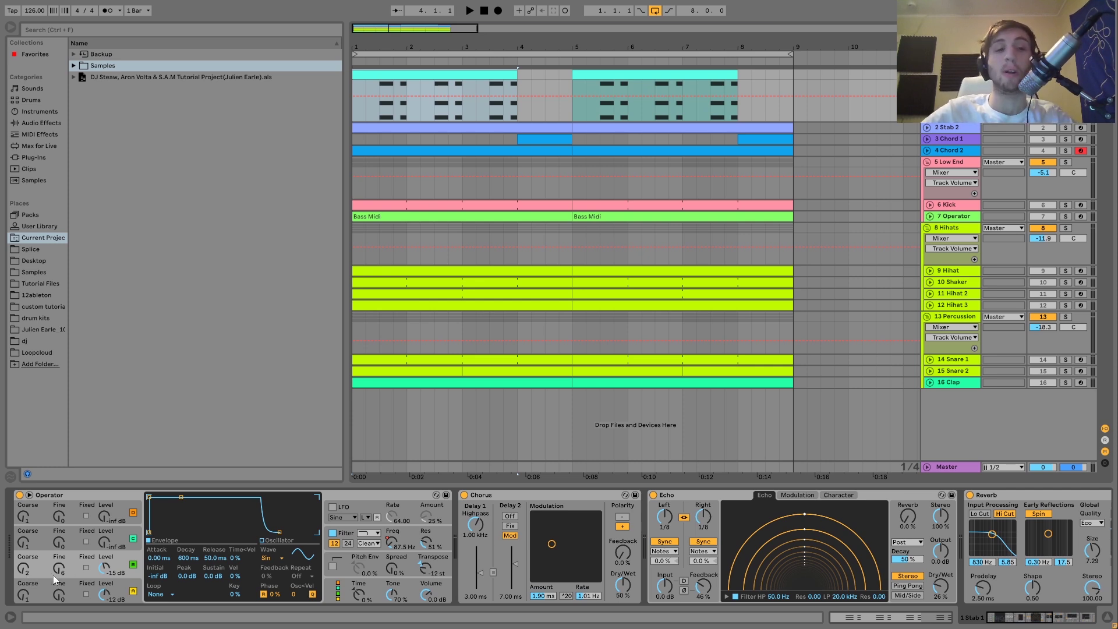
click(349, 536)
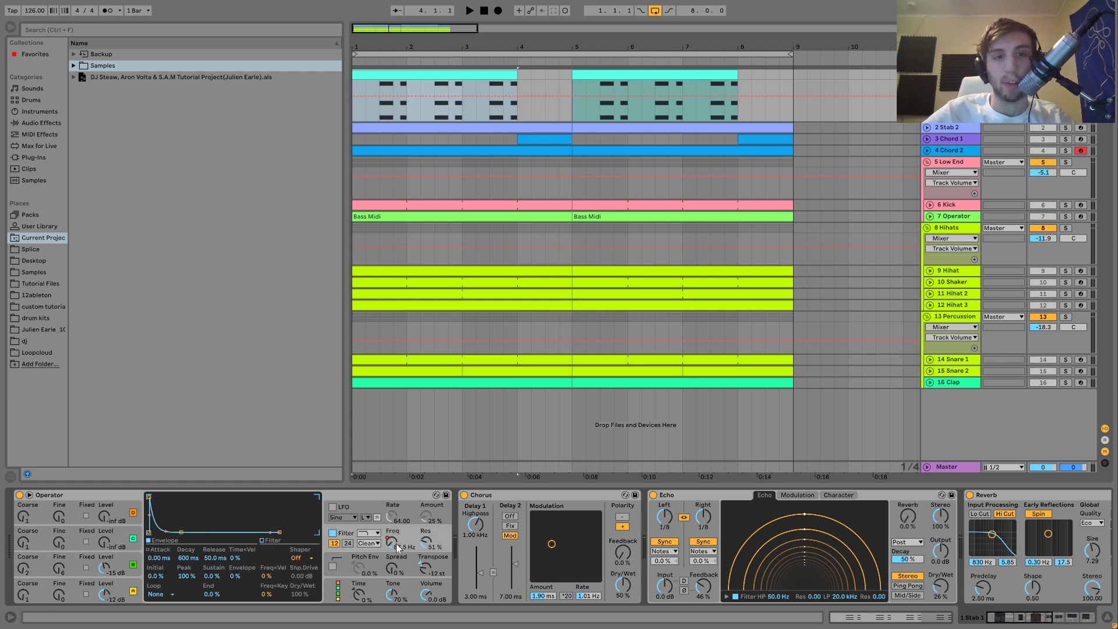
Step: Show the filter frequency automation on Stab 1 and audition the stab pattern repeatedly from 1.3.1
click(359, 86)
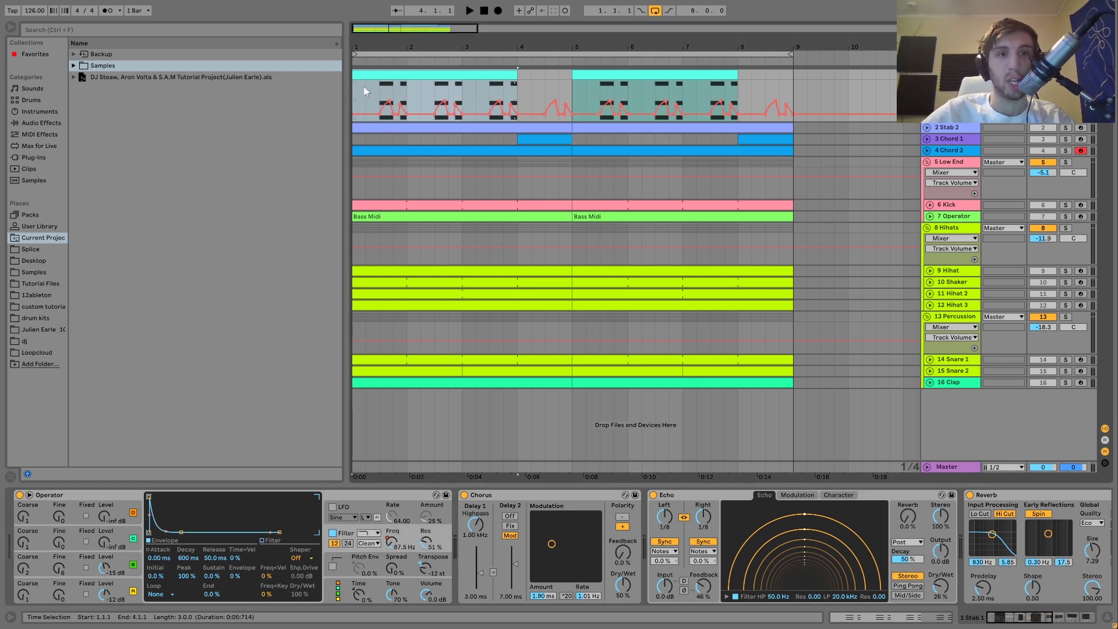
click(373, 96)
key(space)
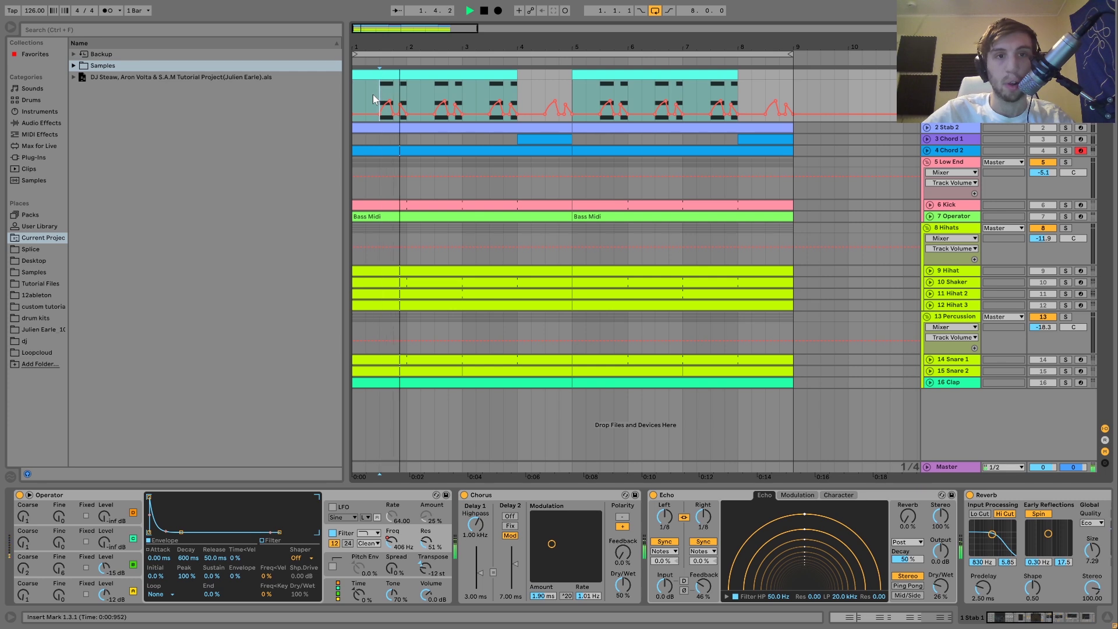
key(space)
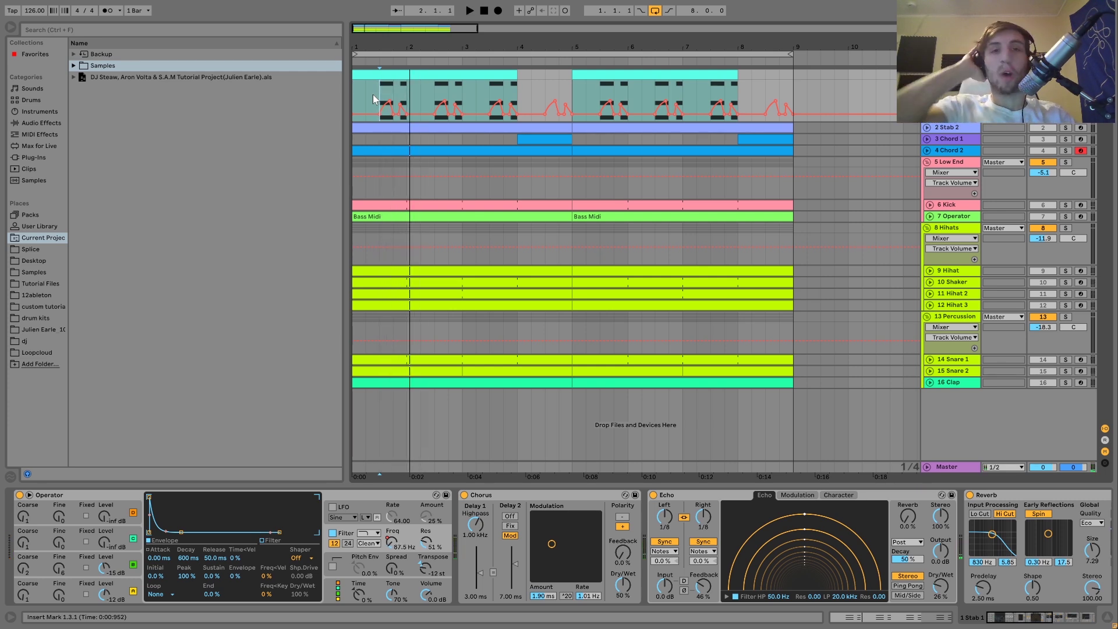
key(space)
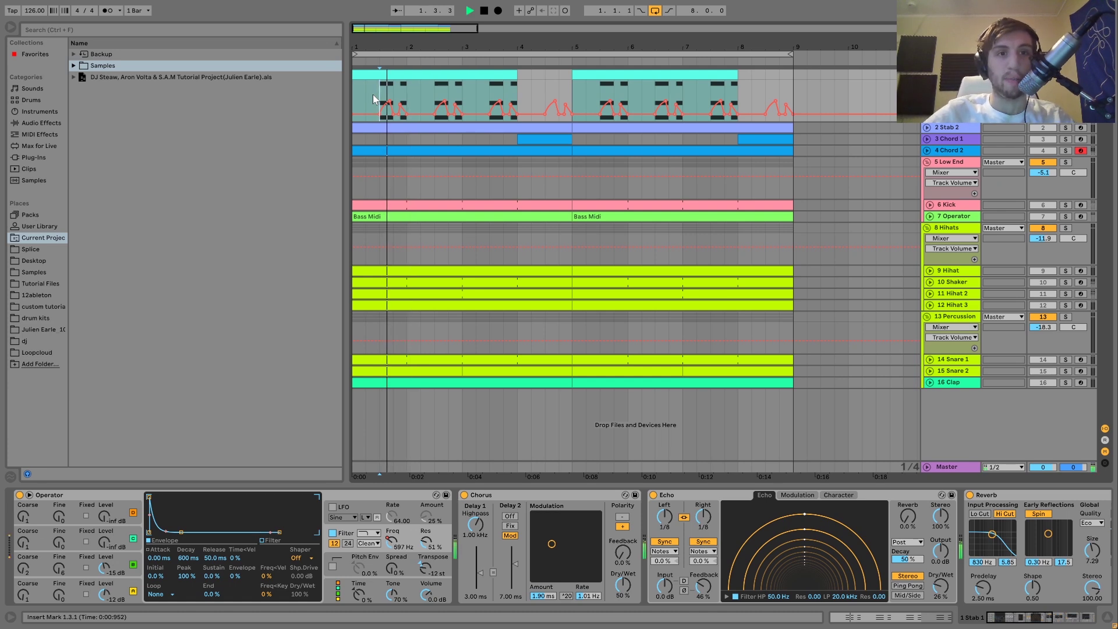
key(space)
key(space)
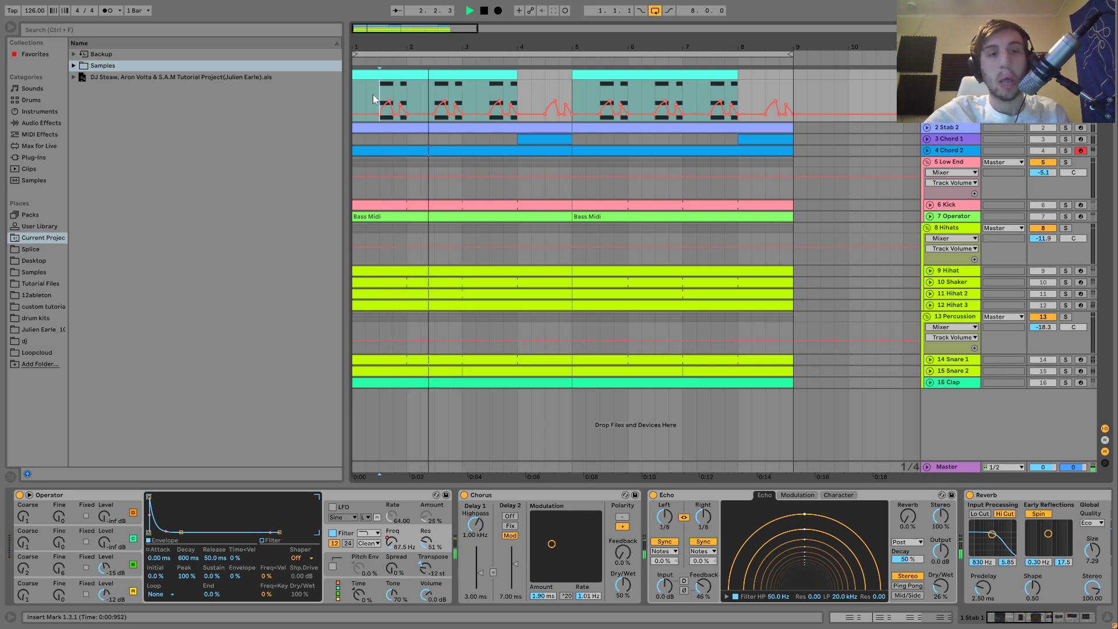
key(space)
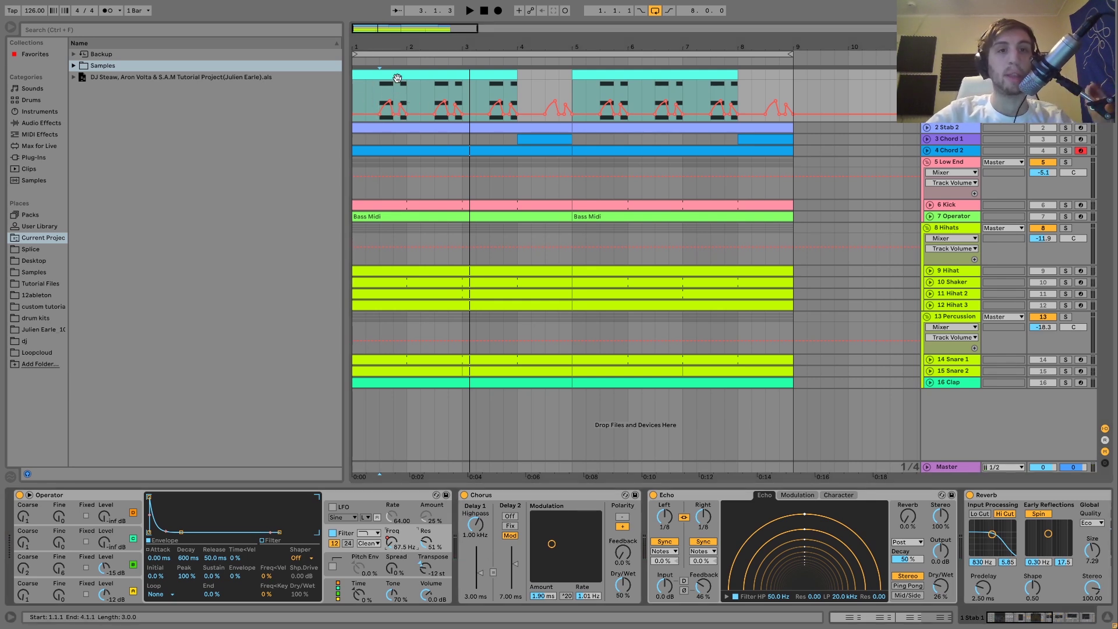
key(space)
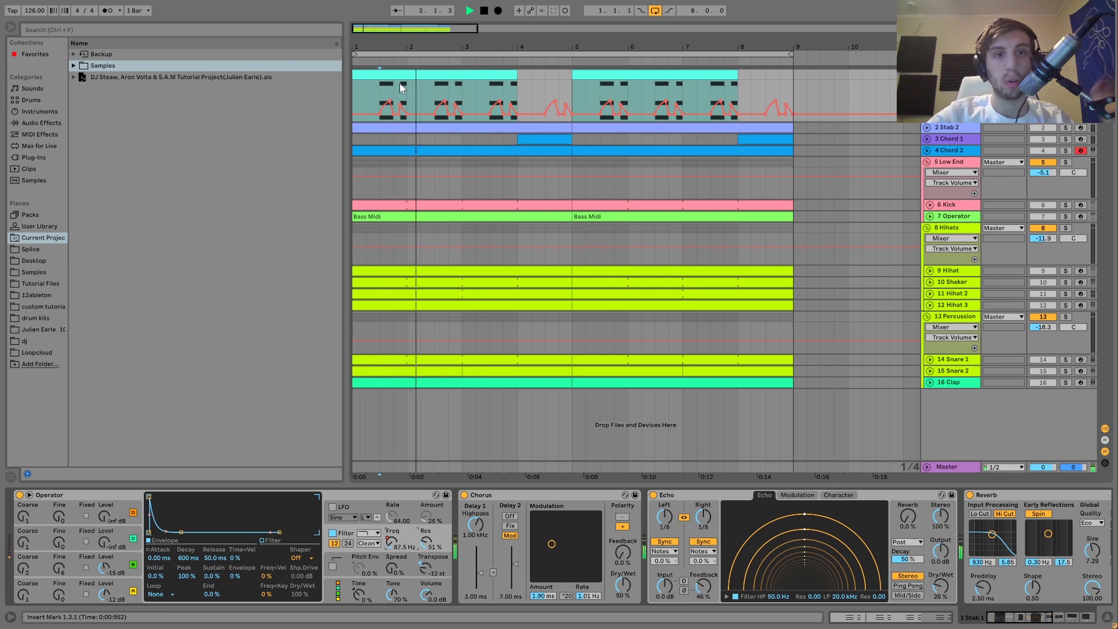
key(space)
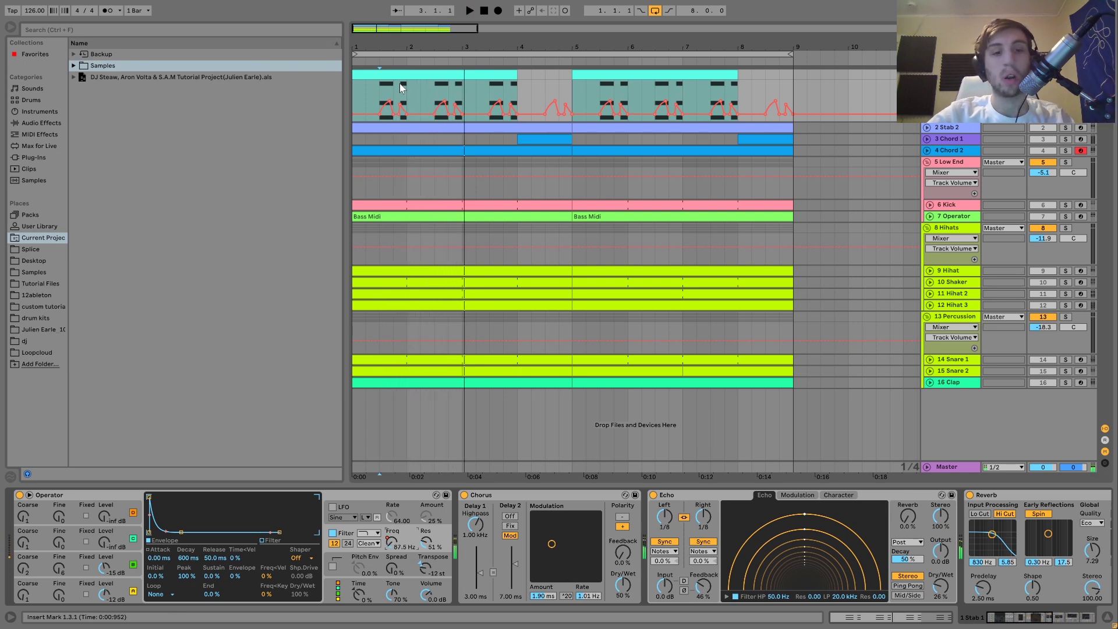
Step: Review the Chorus, Echo, Reverb, Saturator and Auto Filter in the Stab 1 device chain and audition the sound
scroll(505, 558, down, 5)
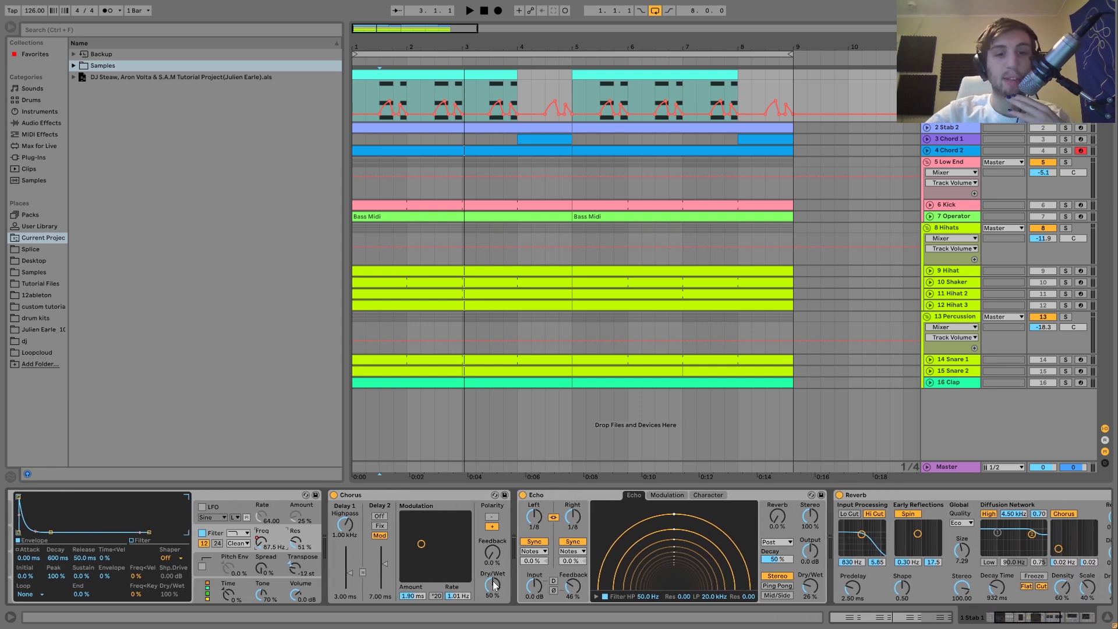
scroll(494, 585, down, 10)
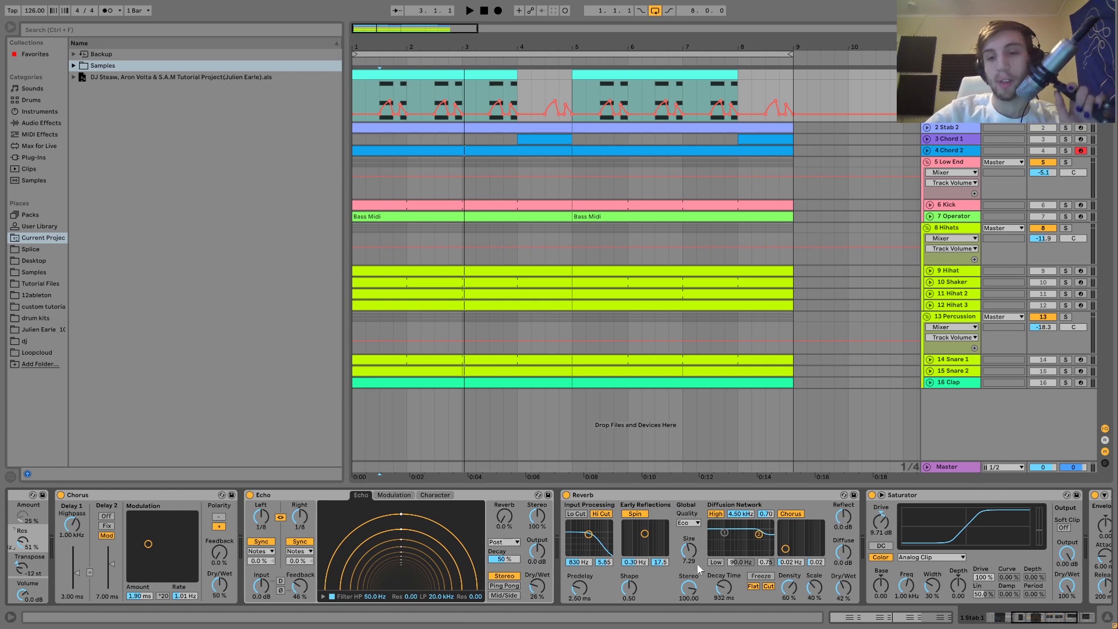
scroll(697, 563, down, 10)
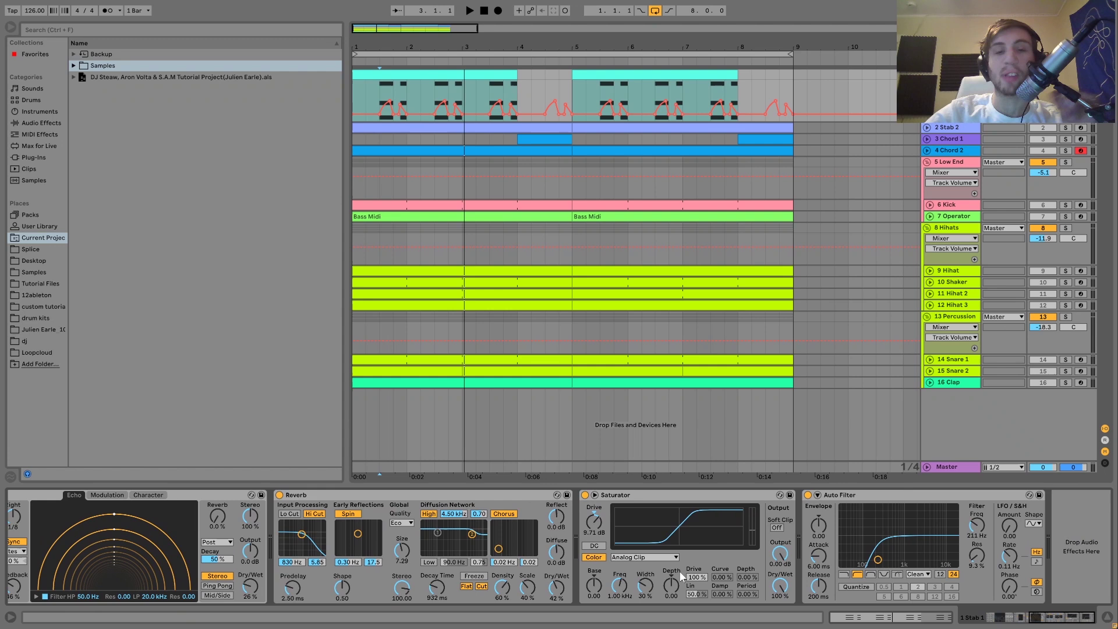
key(space)
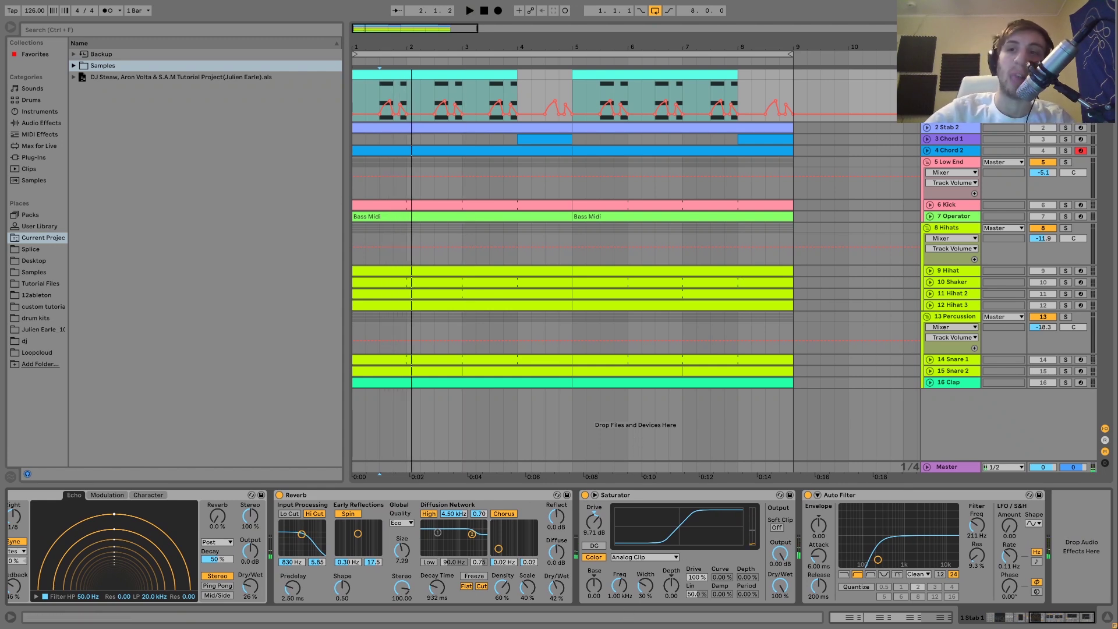
Step: Play the full mix to compare Stab 1 with its Saturator on and bypassed, leaving the Saturator enabled
key(space)
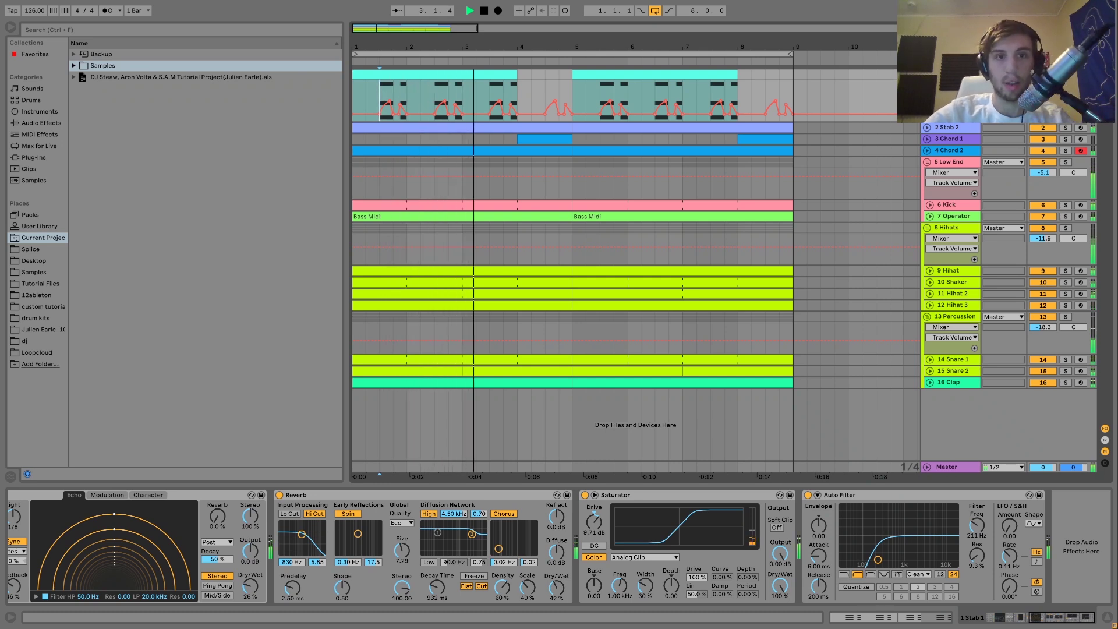
click(585, 494)
key(space)
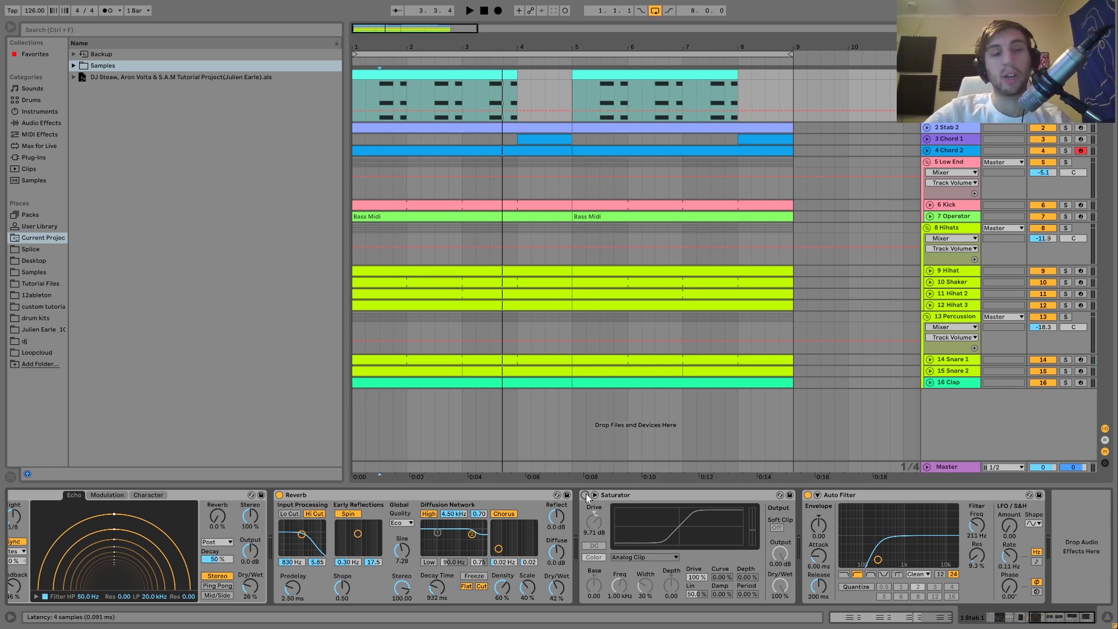
key(space)
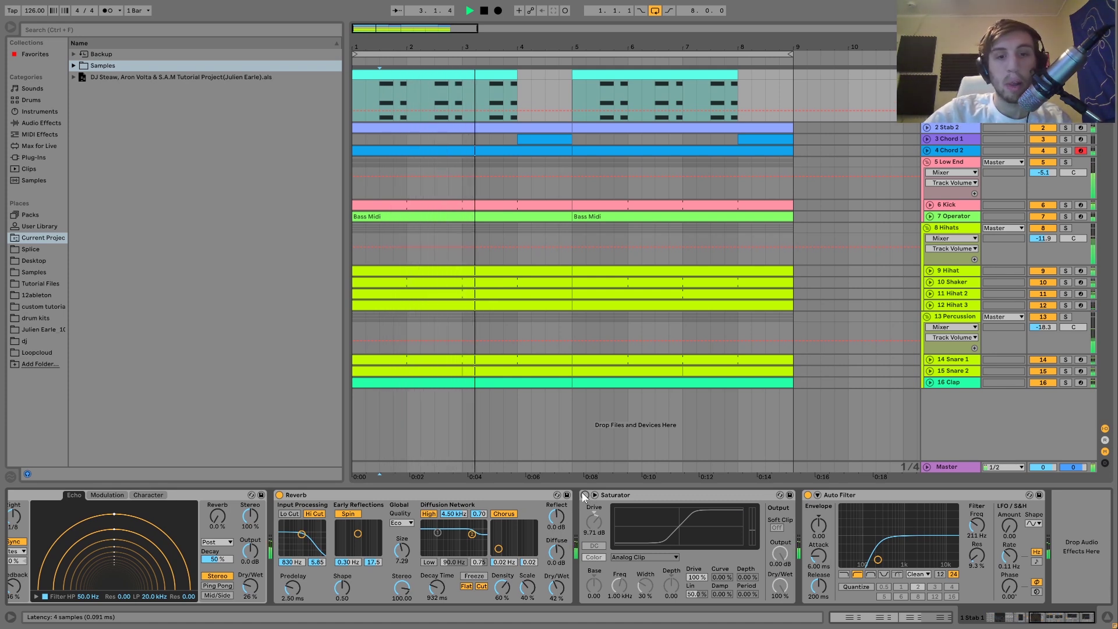
click(585, 494)
key(space)
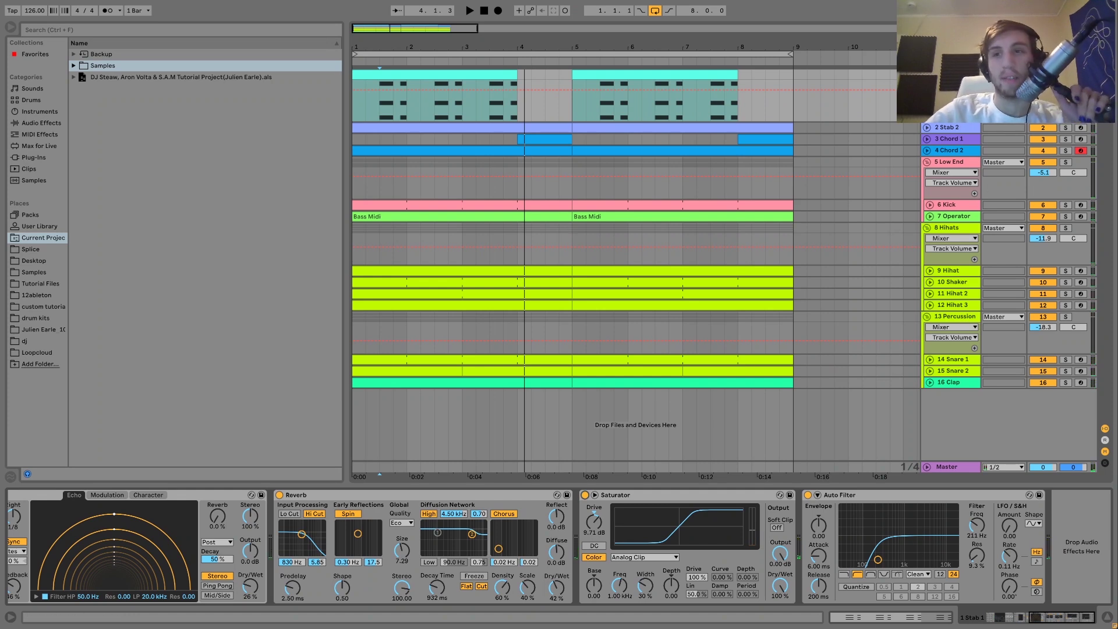
click(722, 574)
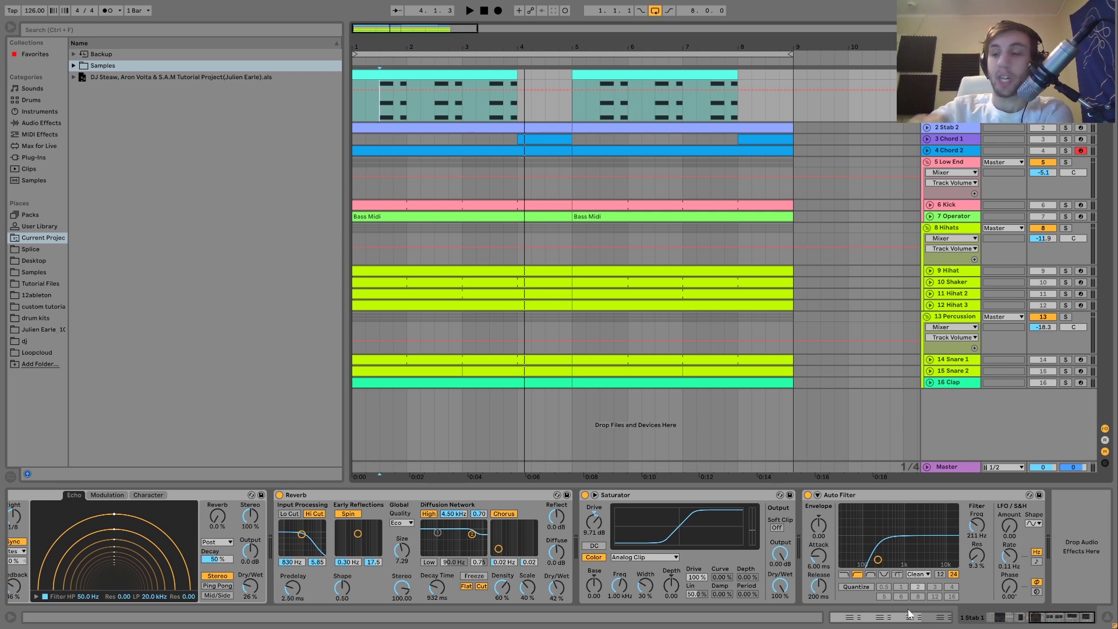
Step: Solo and unfold the Stab 2 track, select its first clip and play it
click(963, 128)
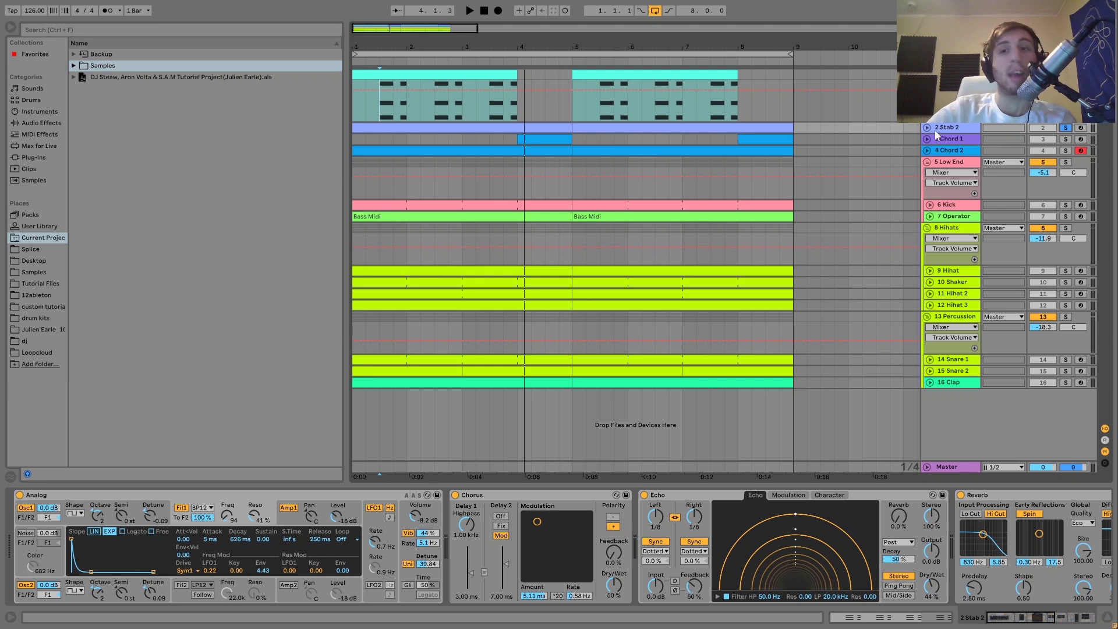
click(926, 128)
click(505, 124)
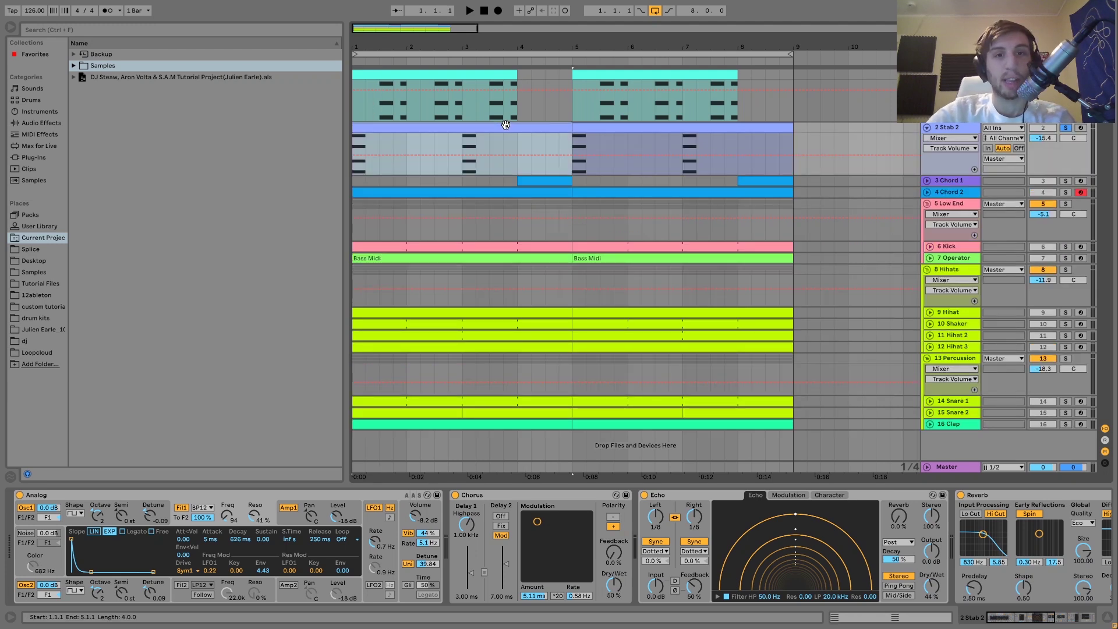
key(space)
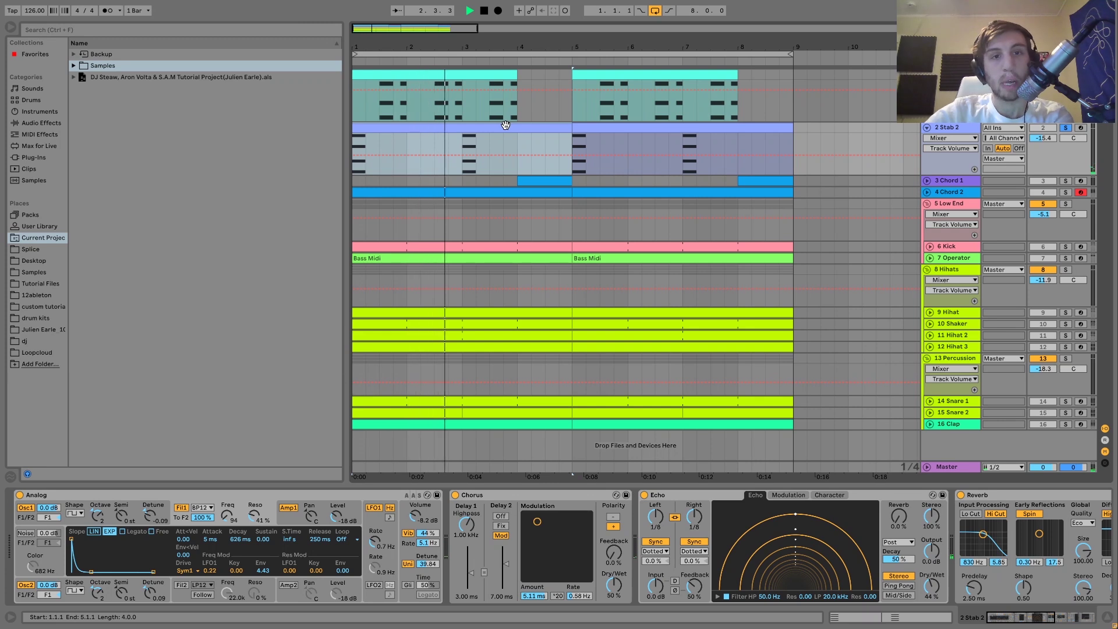
Step: Compare the MIDI notes of the first Stab 2 and Stab 1 clips, and select the D1 notes in Stab 2
double_click(505, 125)
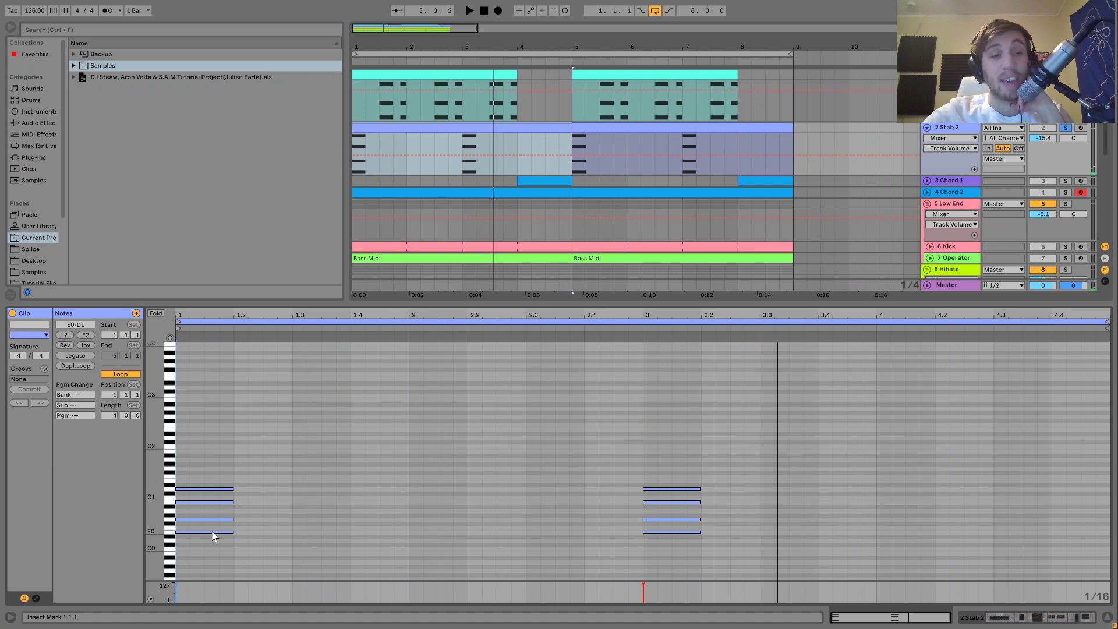
click(386, 77)
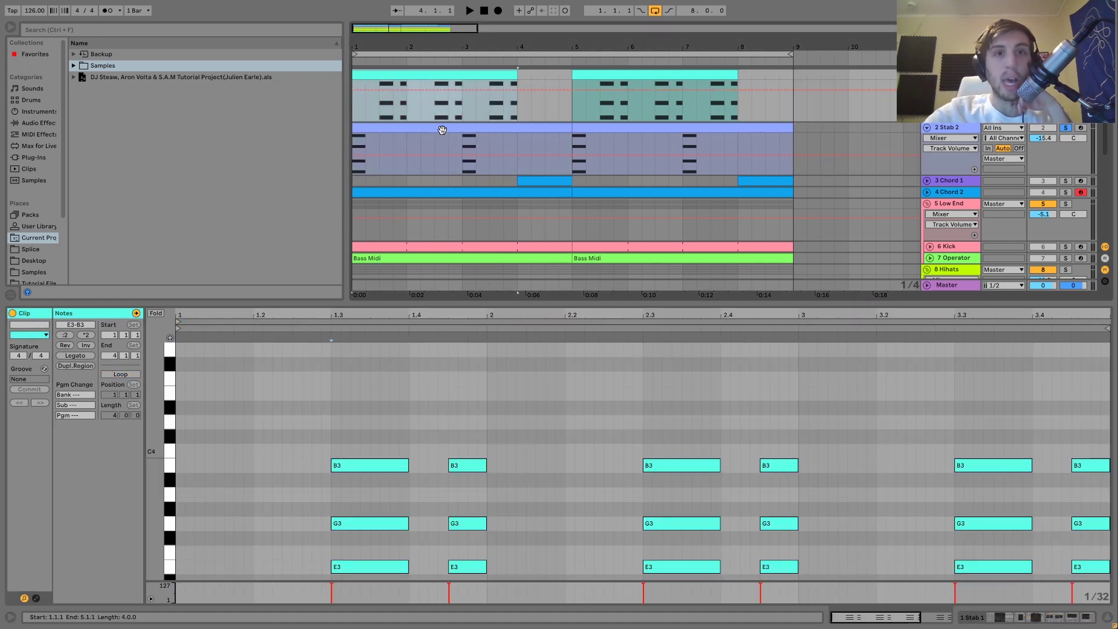
click(441, 129)
click(211, 505)
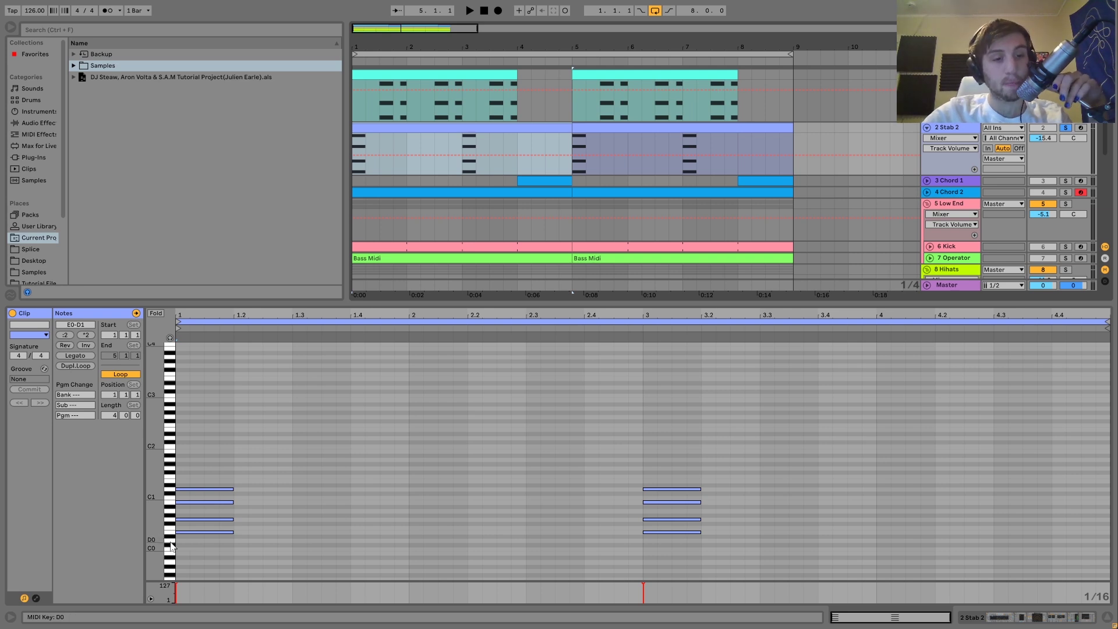
click(170, 493)
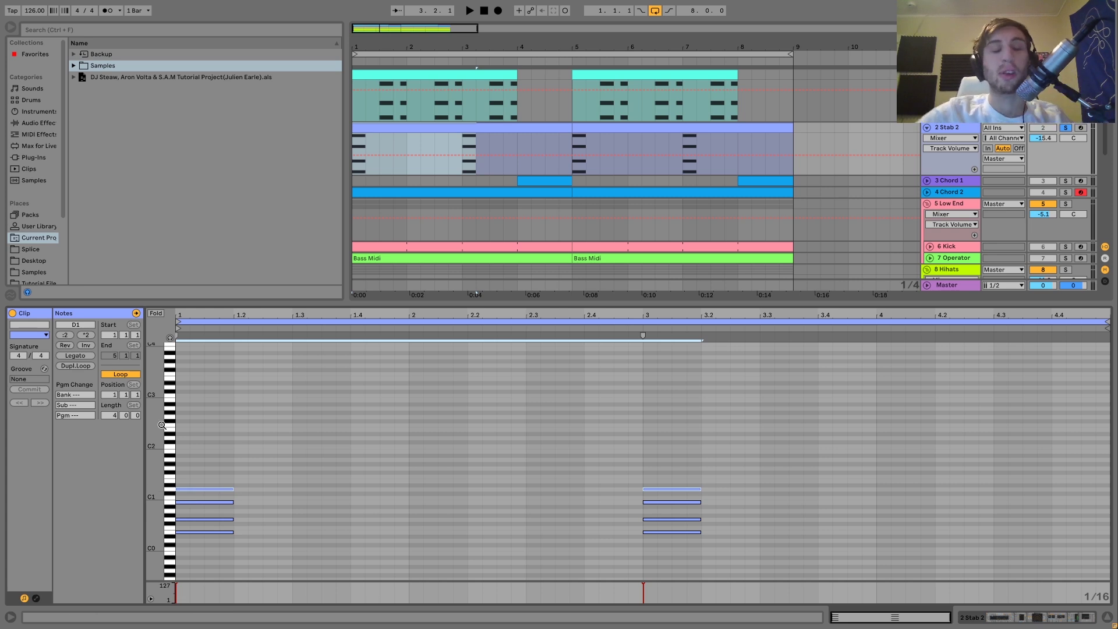
Step: Unfold and solo the Chord 1 and Chord 2 tracks and play them together with Stab 2
click(926, 181)
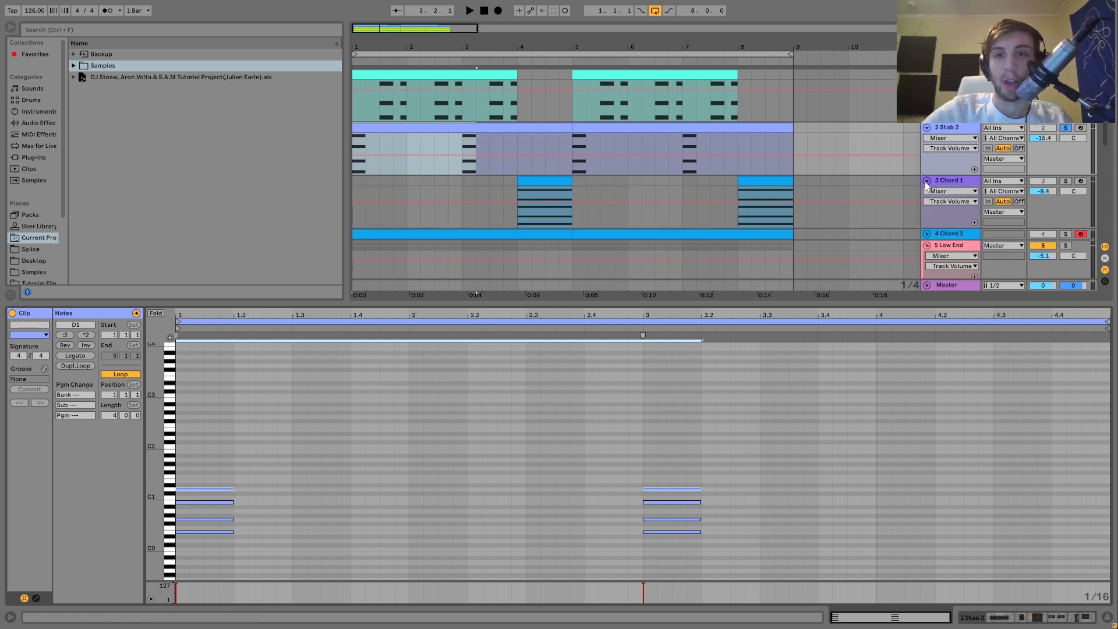
click(926, 192)
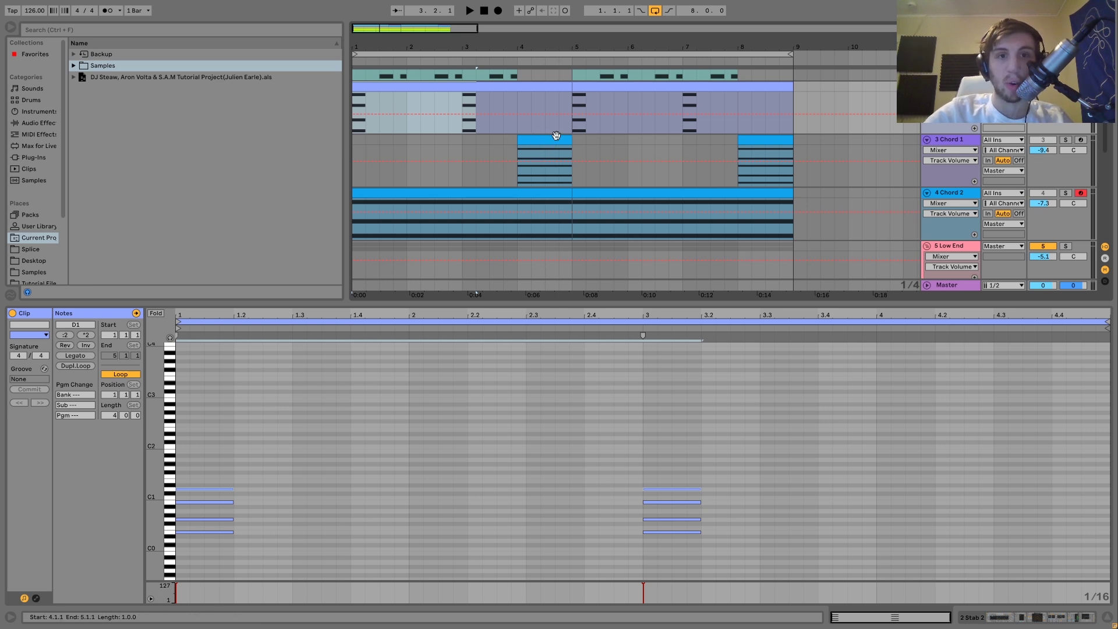
scroll(628, 246, up, 2)
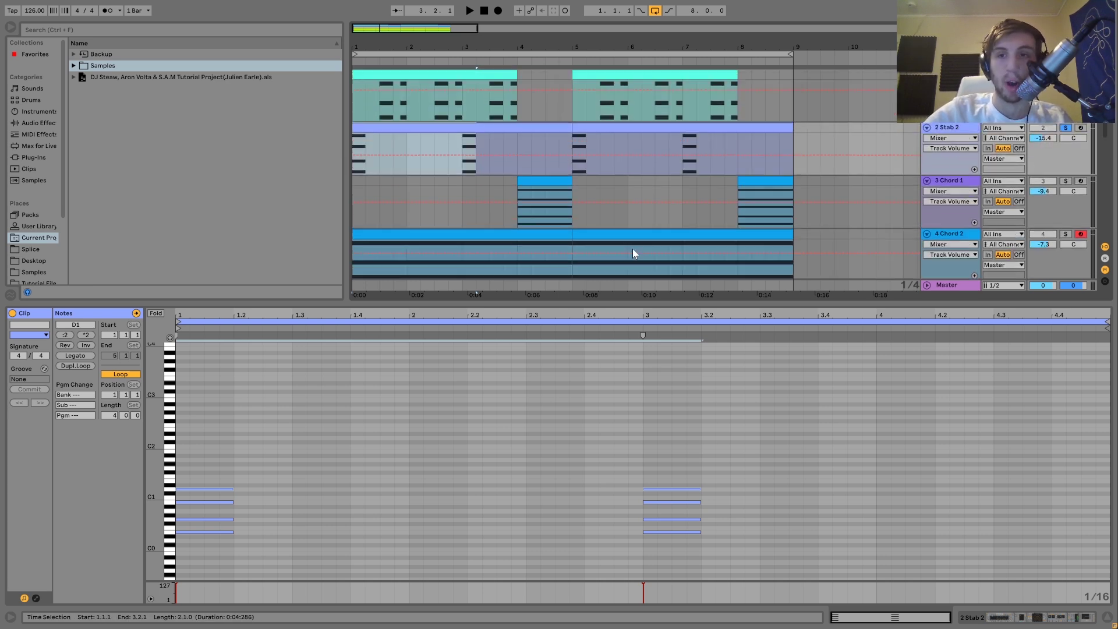
click(1066, 181)
click(1066, 234)
key(space)
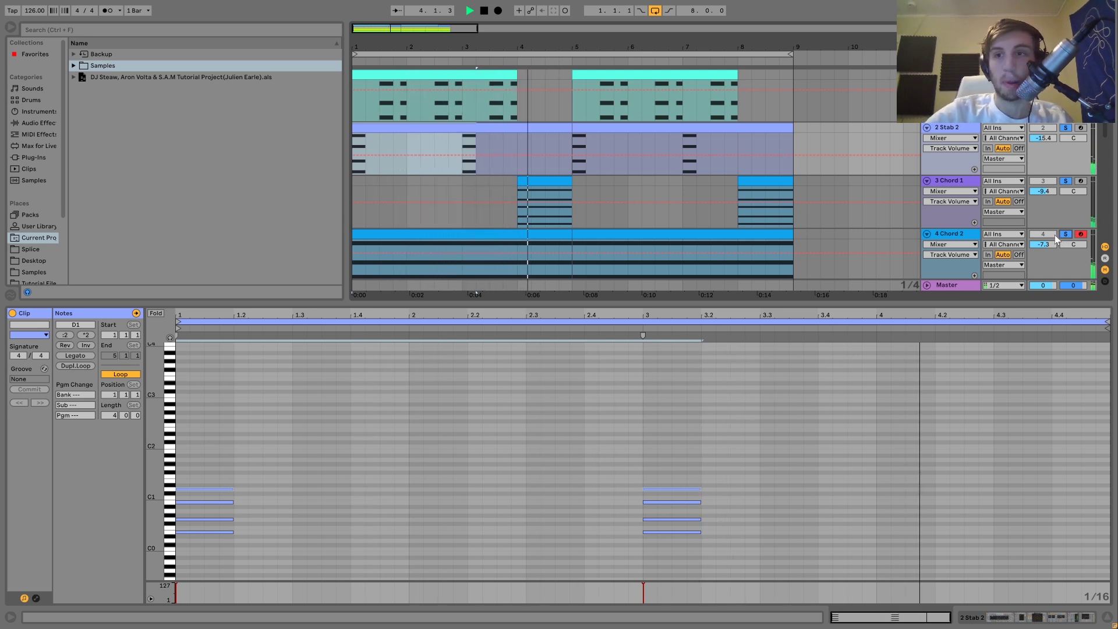
Step: Solo only the Stab 2 track, stop playback and show its device chain
click(1066, 128)
key(space)
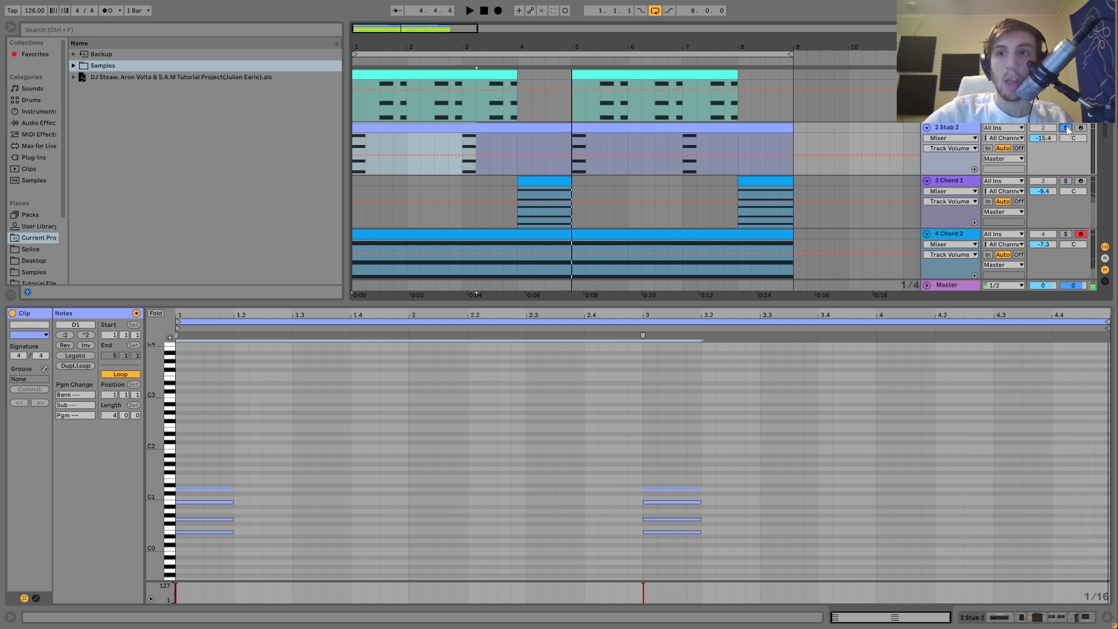
click(960, 129)
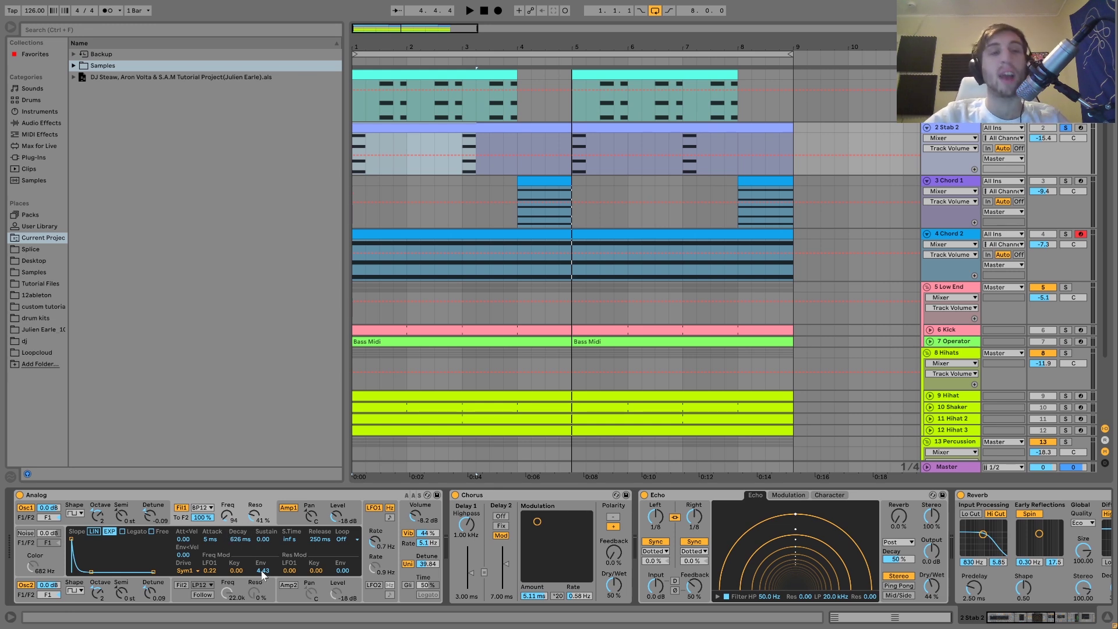
Step: Play Stab 2 on its own several times while examining the filter envelope settings of its Analog synth
key(space)
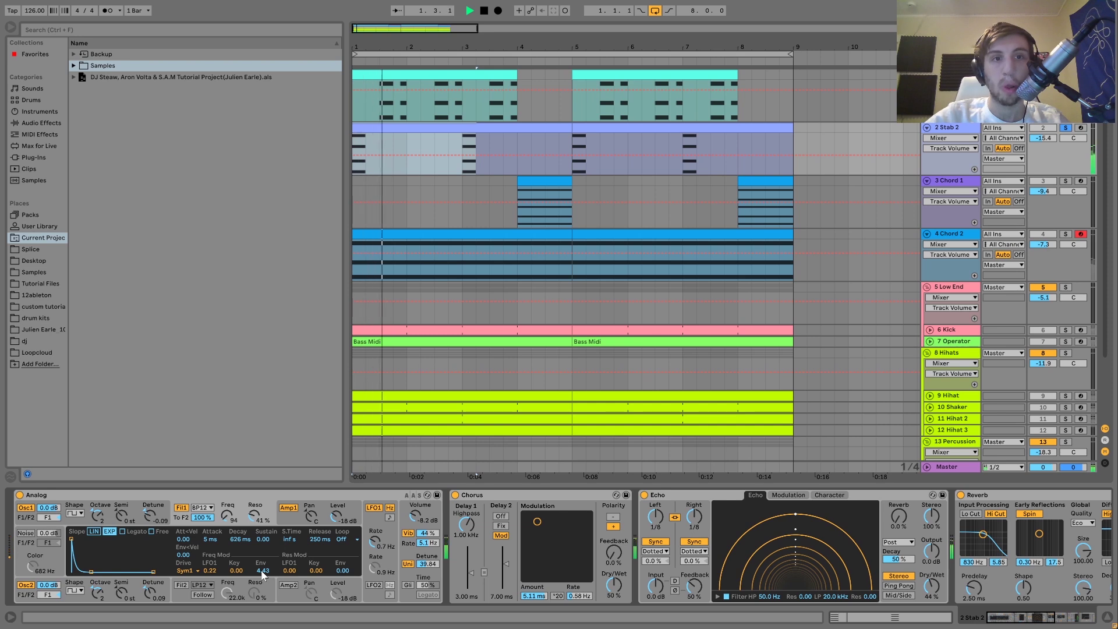
key(space)
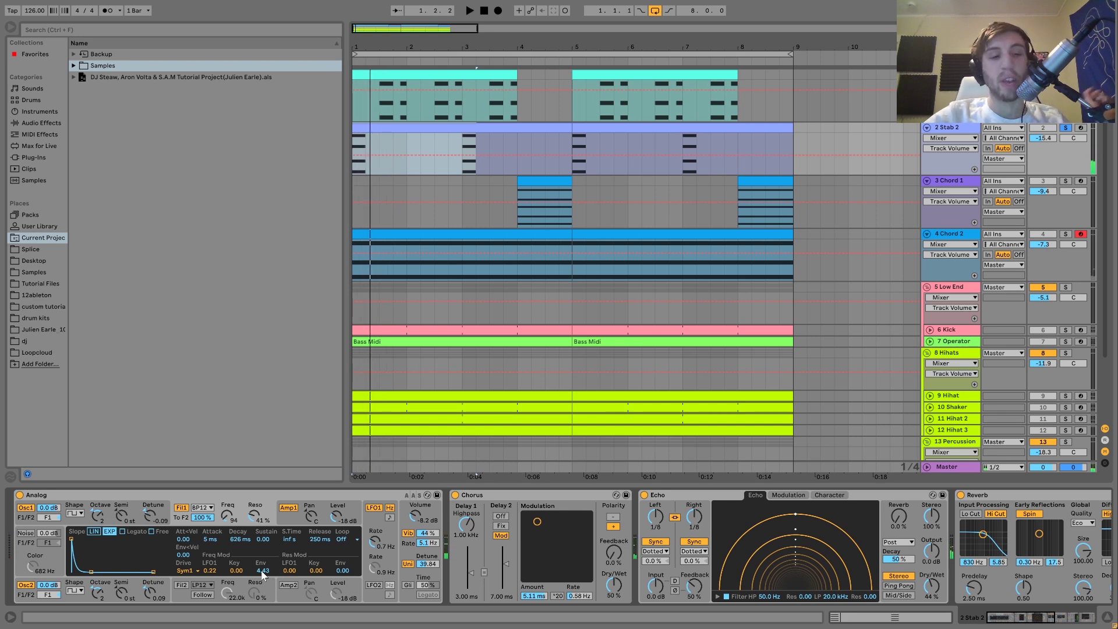
key(space)
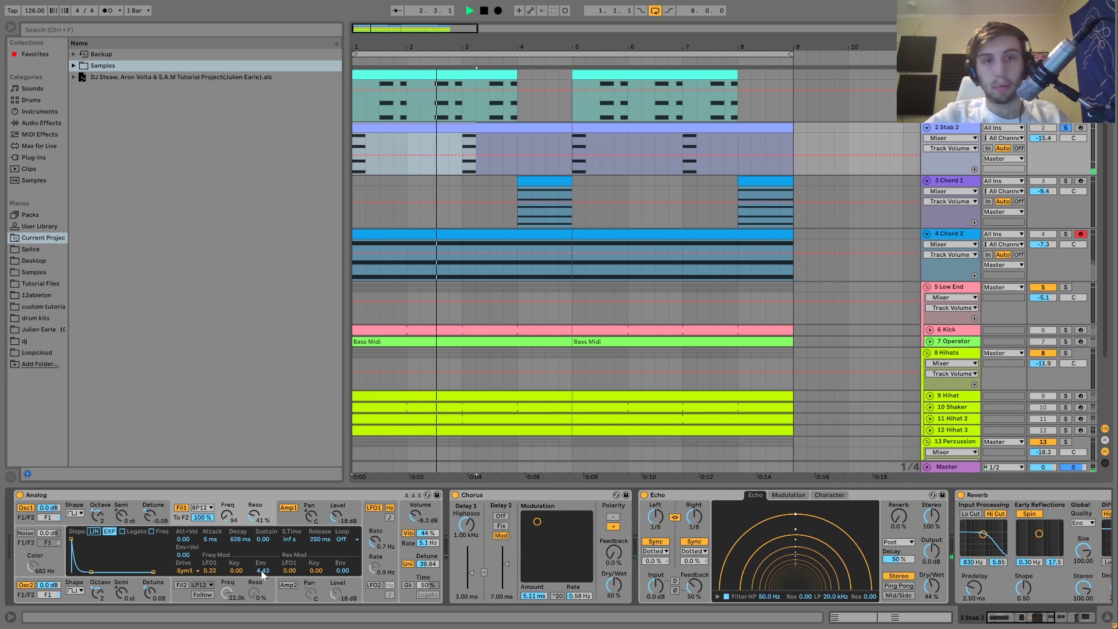
key(space)
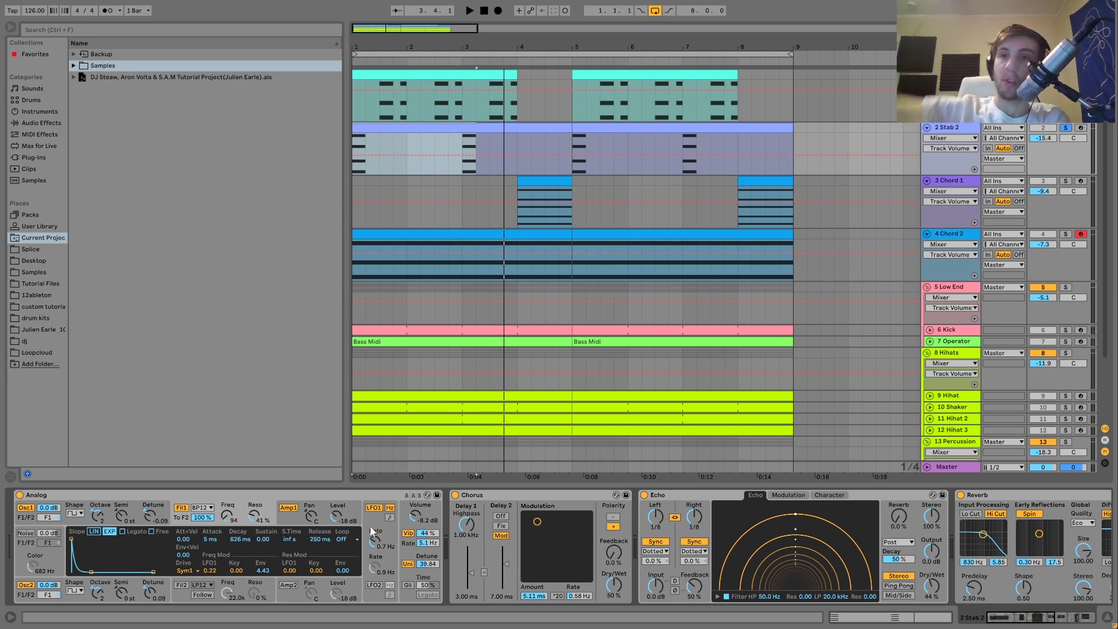
key(space)
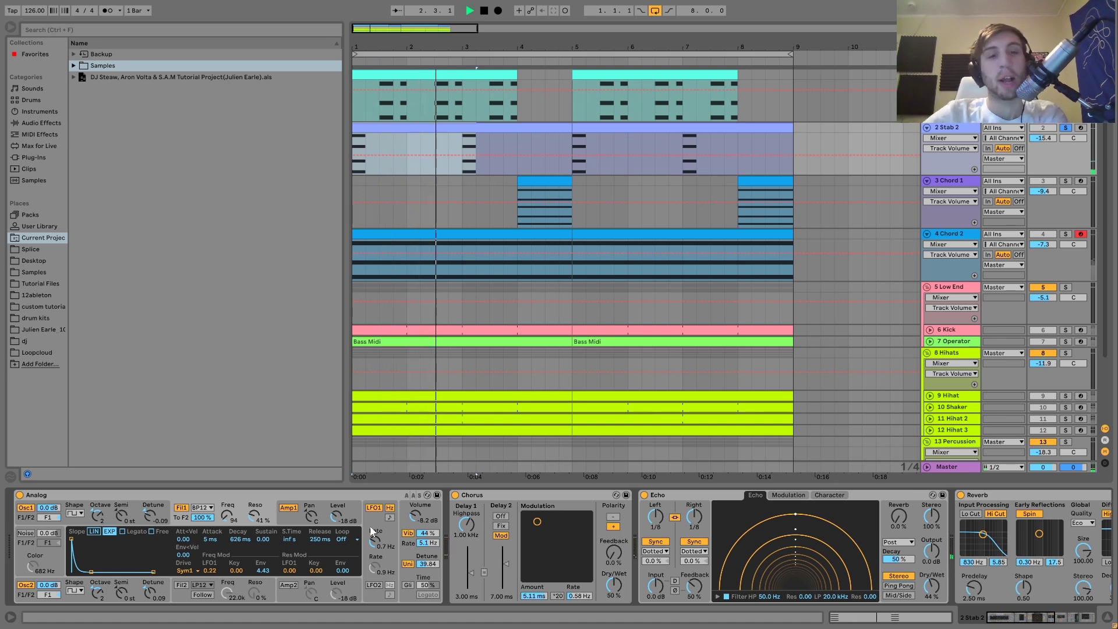
key(space)
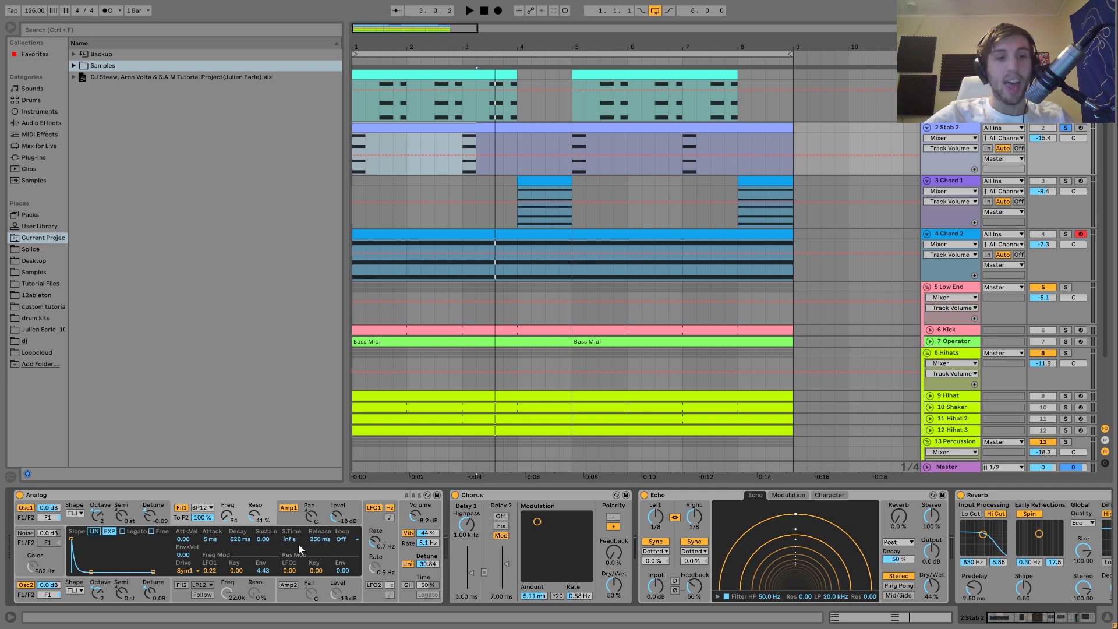
Step: Review Analog's Amp1 envelope and global voice settings on Stab 2, and its Chorus, Echo, Reverb, Drum Buss and Auto Filter effects
click(290, 522)
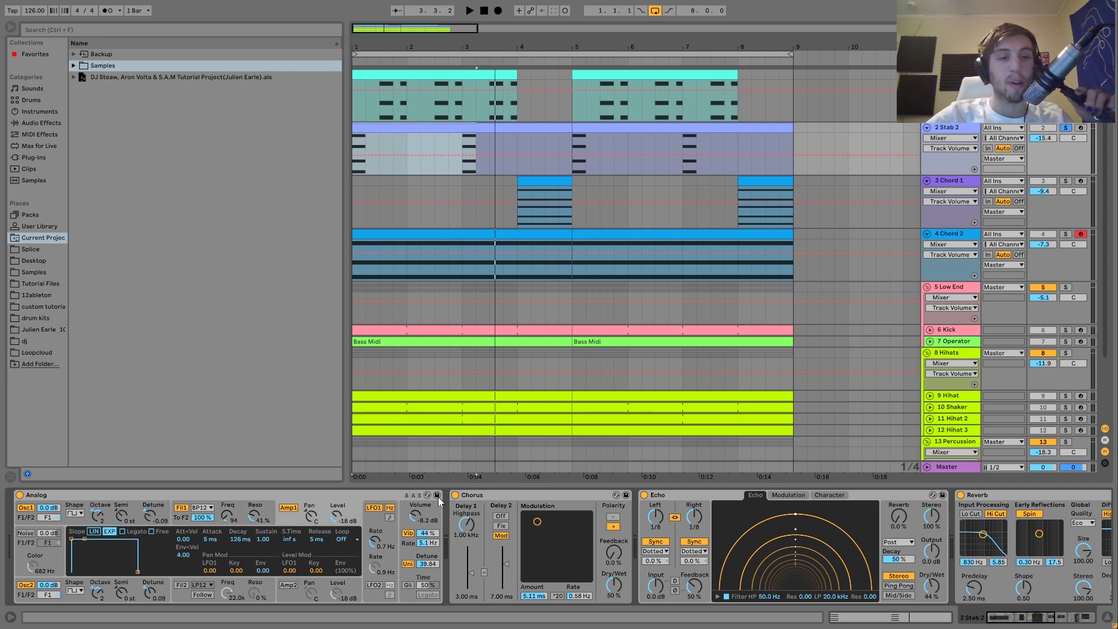
click(406, 546)
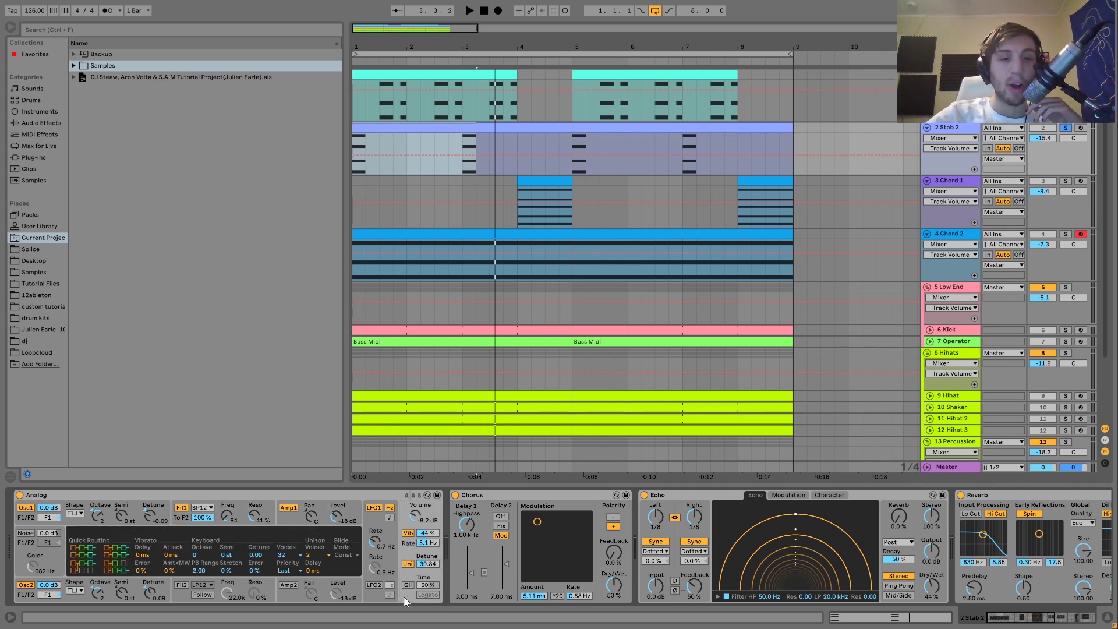
scroll(414, 568, down, 5)
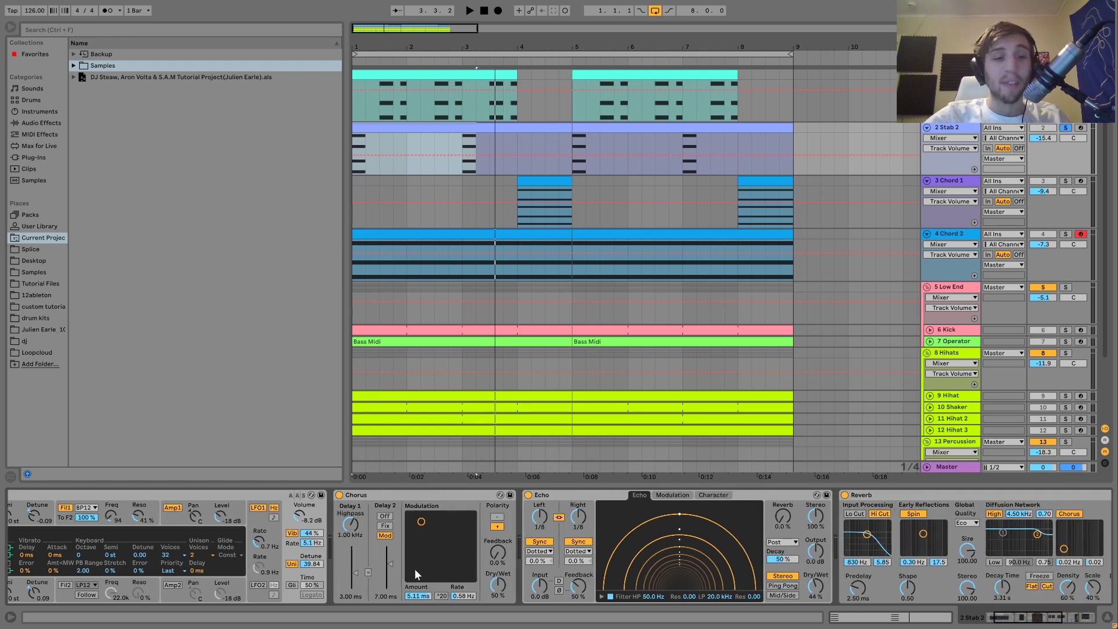
scroll(414, 568, down, 1)
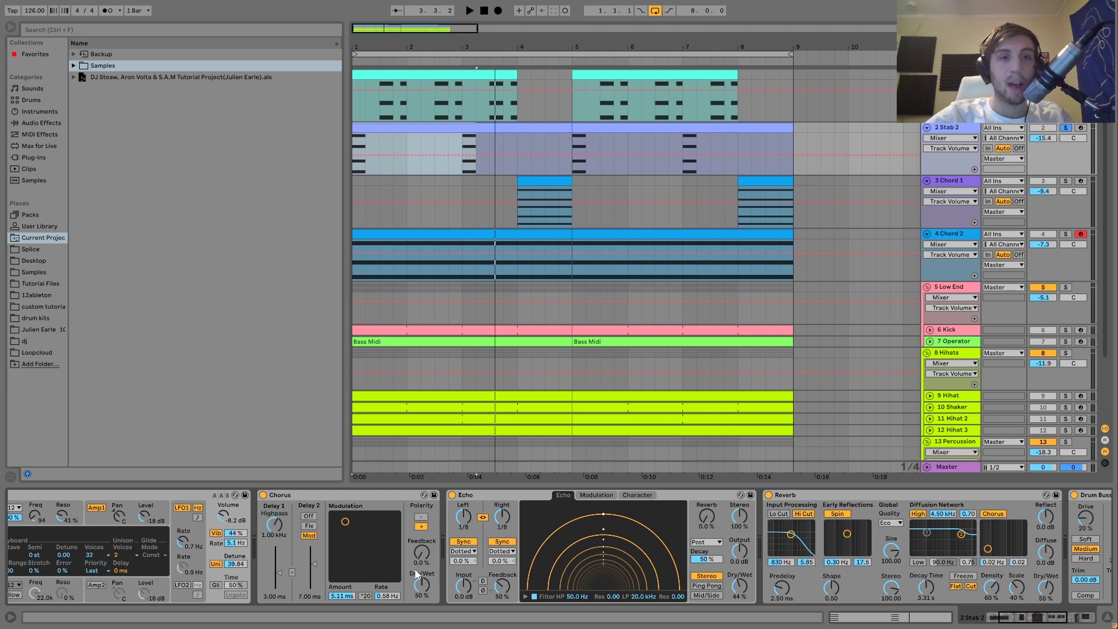
scroll(415, 568, down, 5)
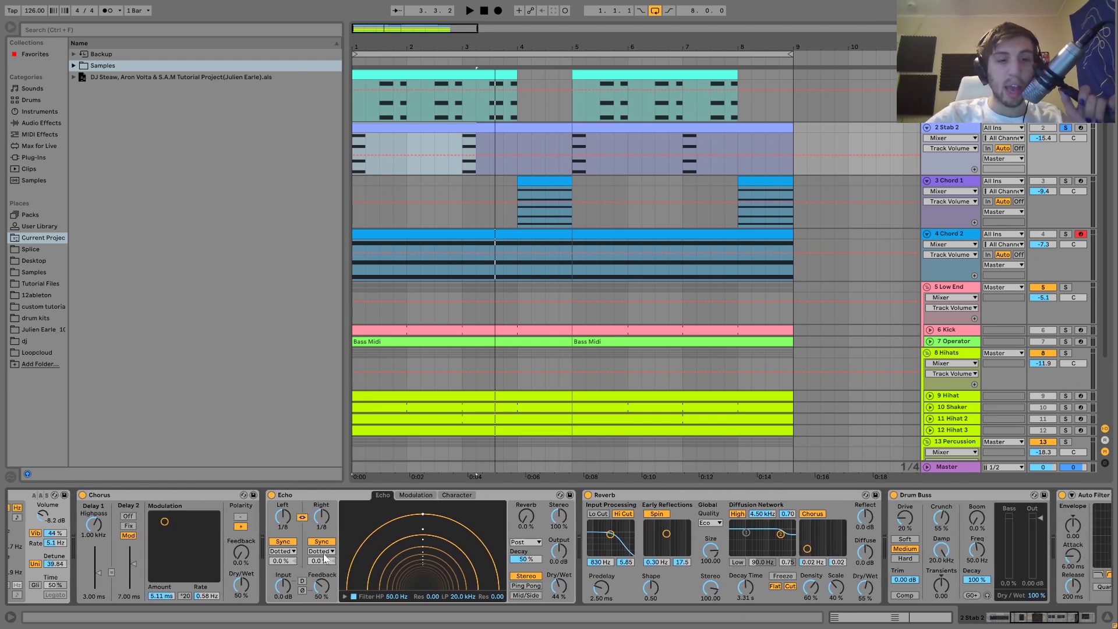
scroll(767, 579, down, 7)
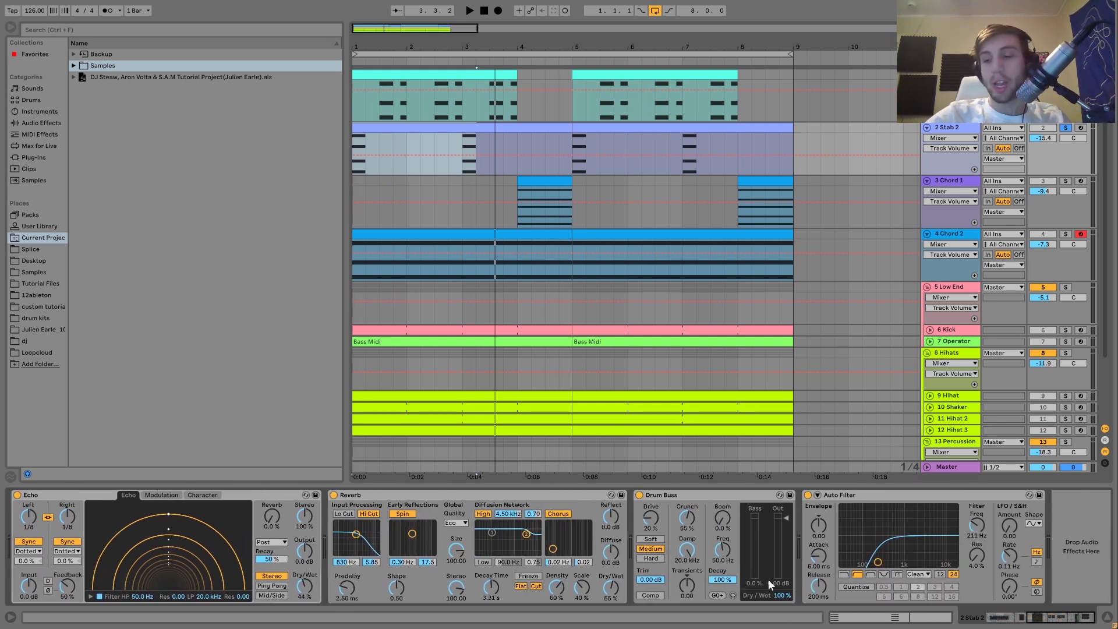
Step: Play Stab 2 to compare its Drum Buss on and bypassed, leaving the Drum Buss enabled
key(space)
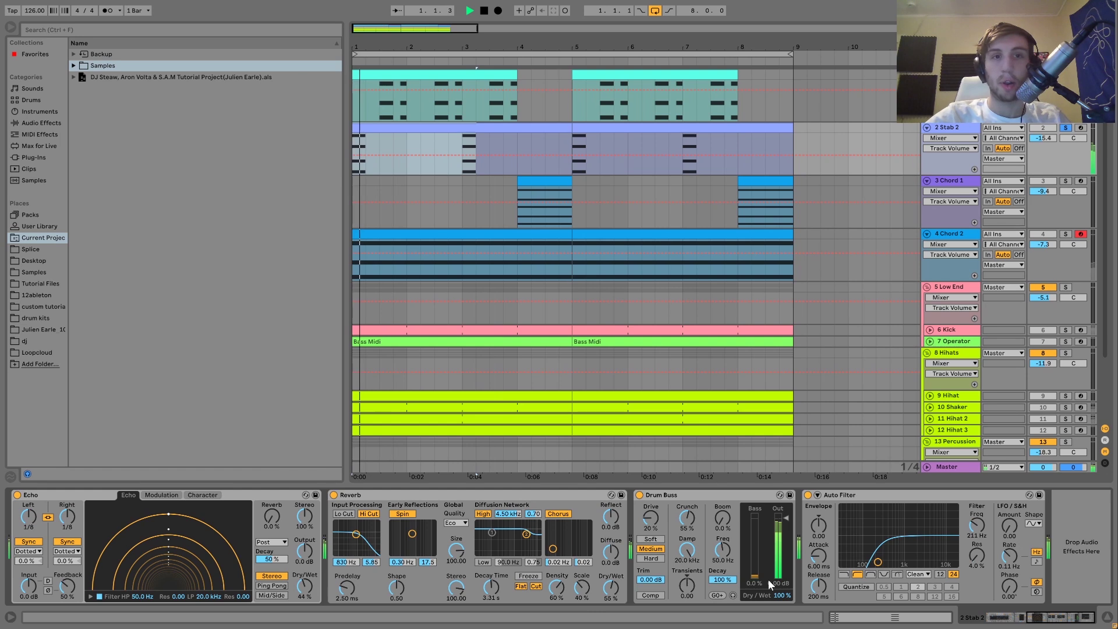
key(space)
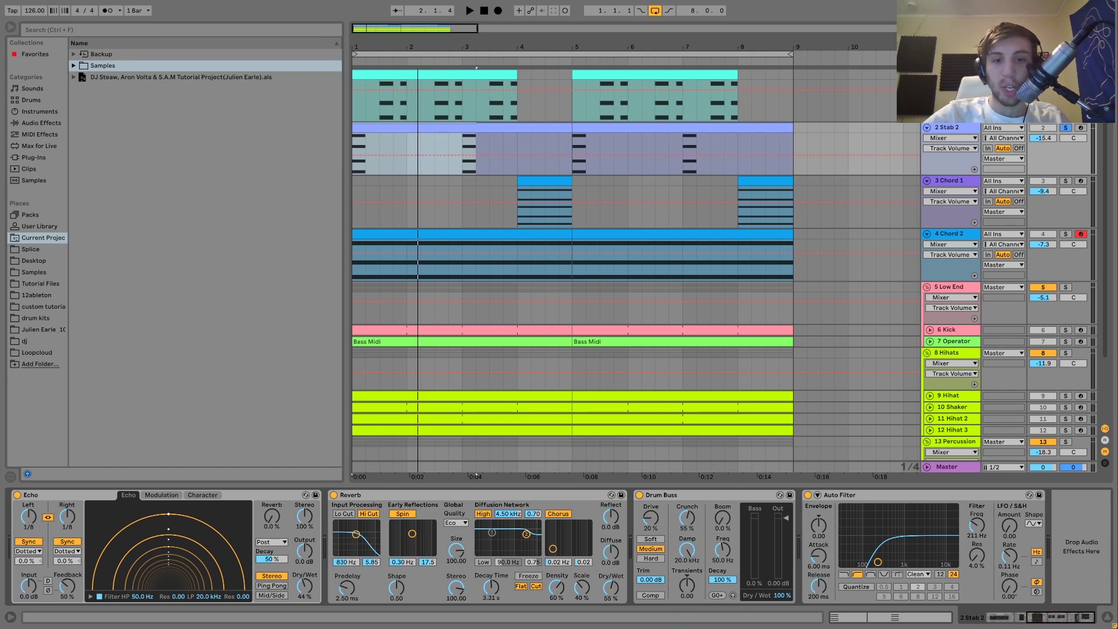
click(639, 495)
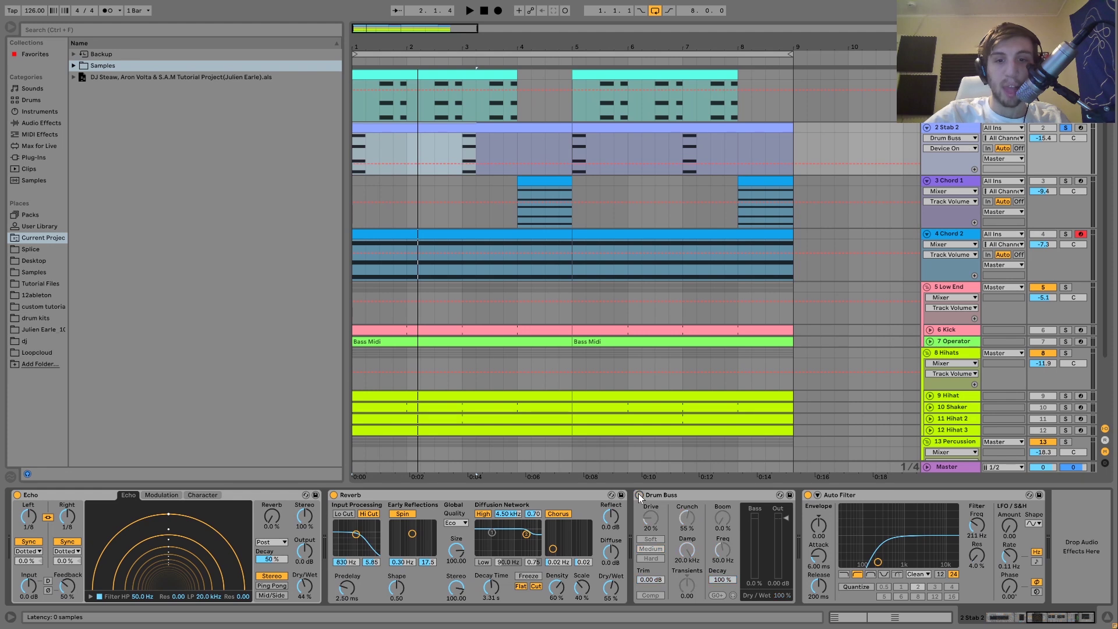
key(space)
click(639, 495)
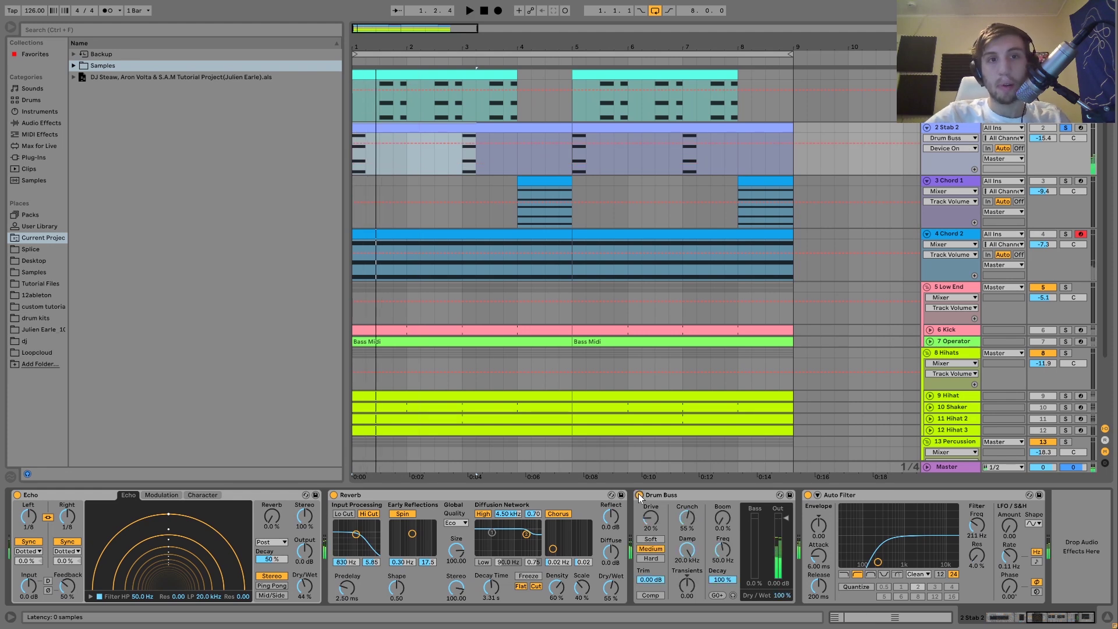
key(space)
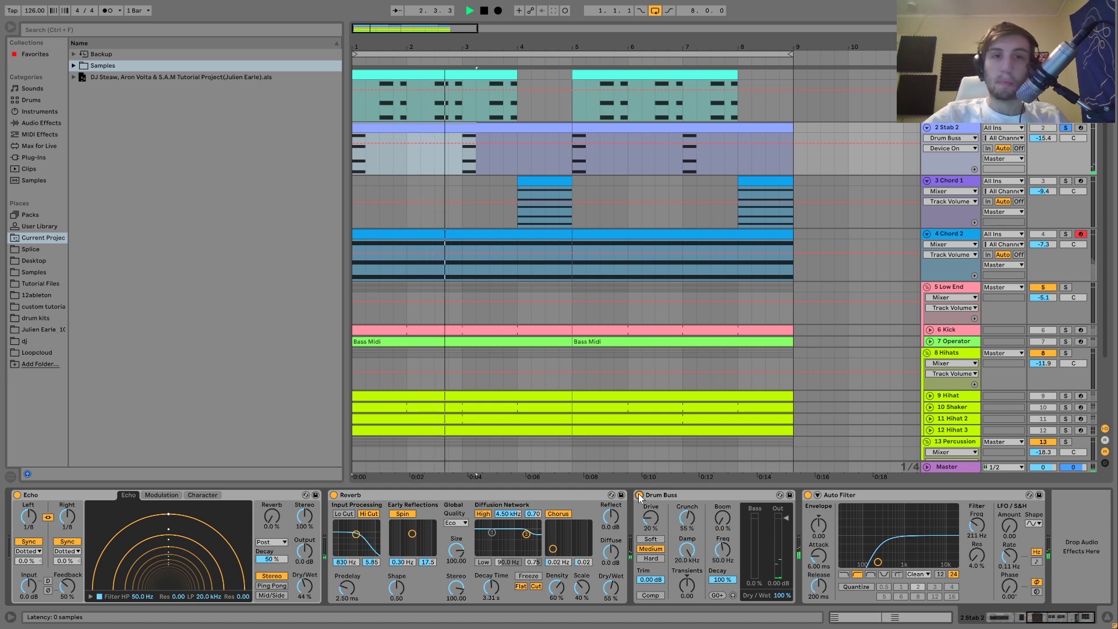
key(space)
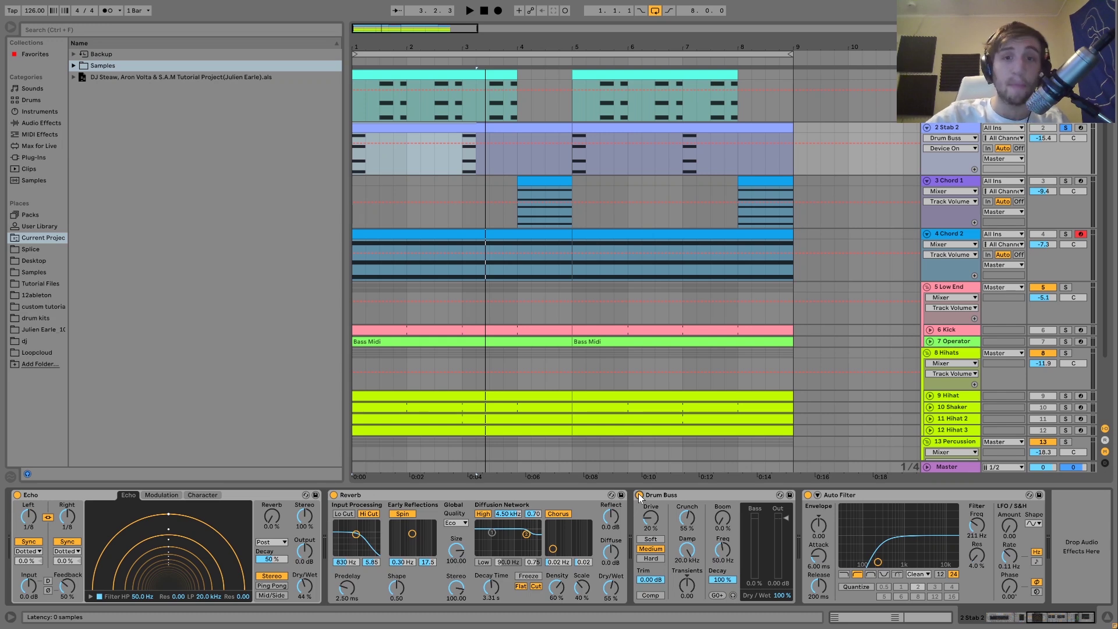
Step: Solo Chord 1, play its first clip at bar 4 and open the clip's MIDI notes
click(557, 181)
key(space)
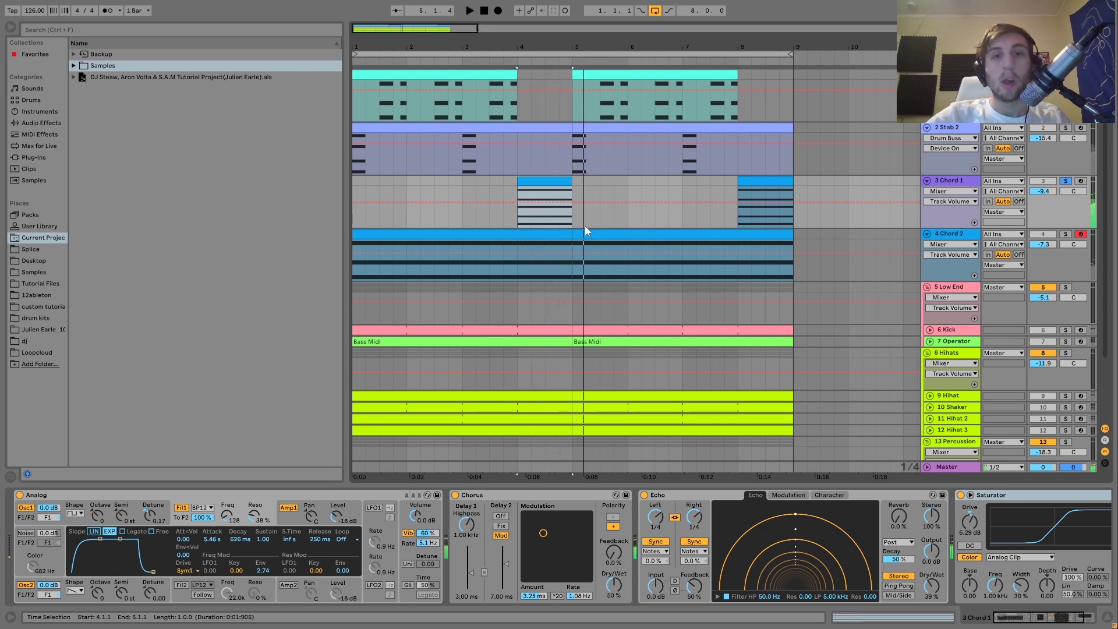
double_click(543, 181)
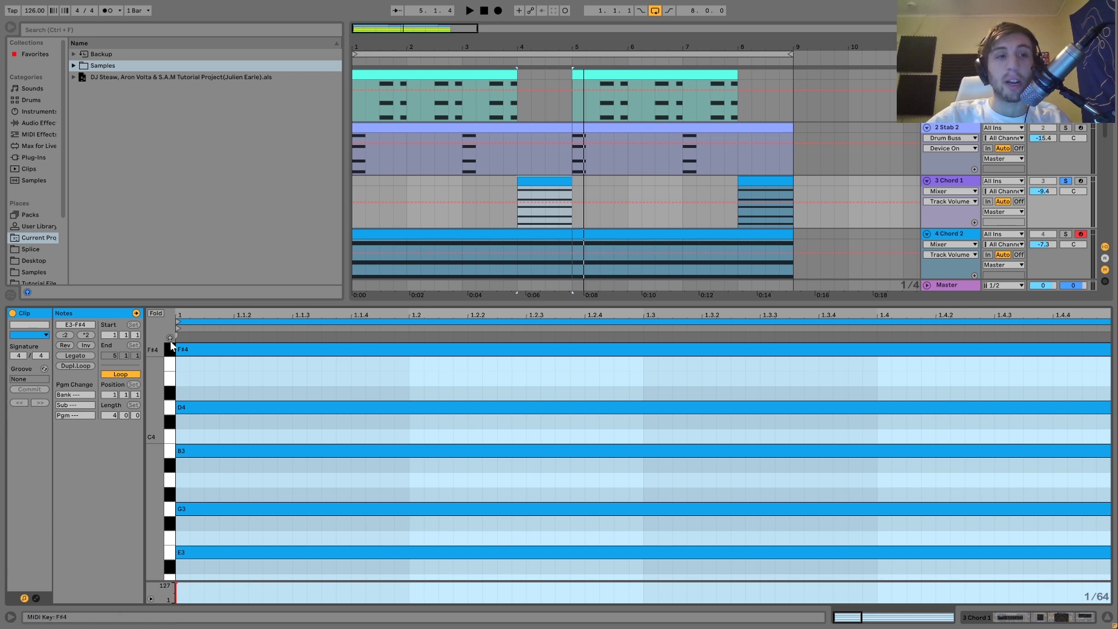
Step: Examine the notes of the first Chord 1 clip, selecting the D4 note and the F#4 note in turn
drag(241, 570, 232, 439)
click(211, 406)
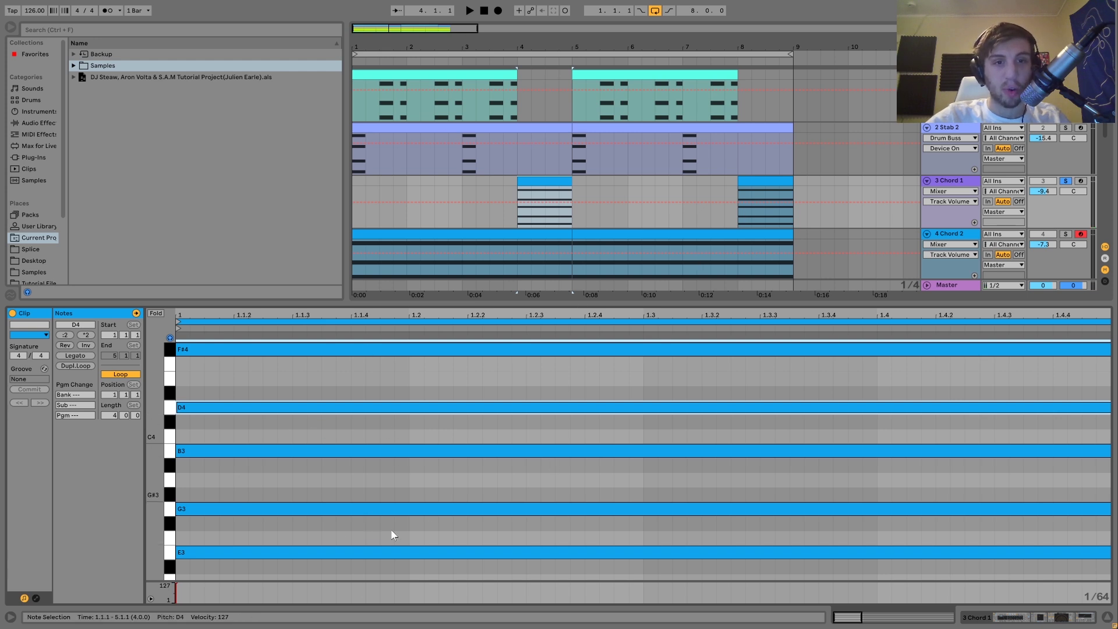
click(423, 360)
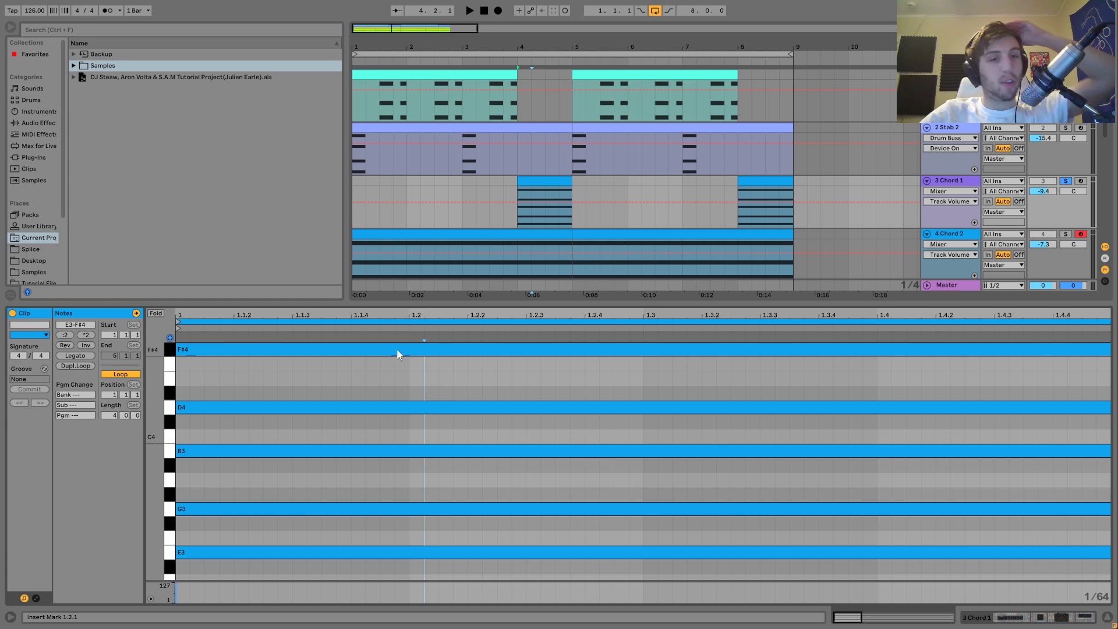
click(397, 350)
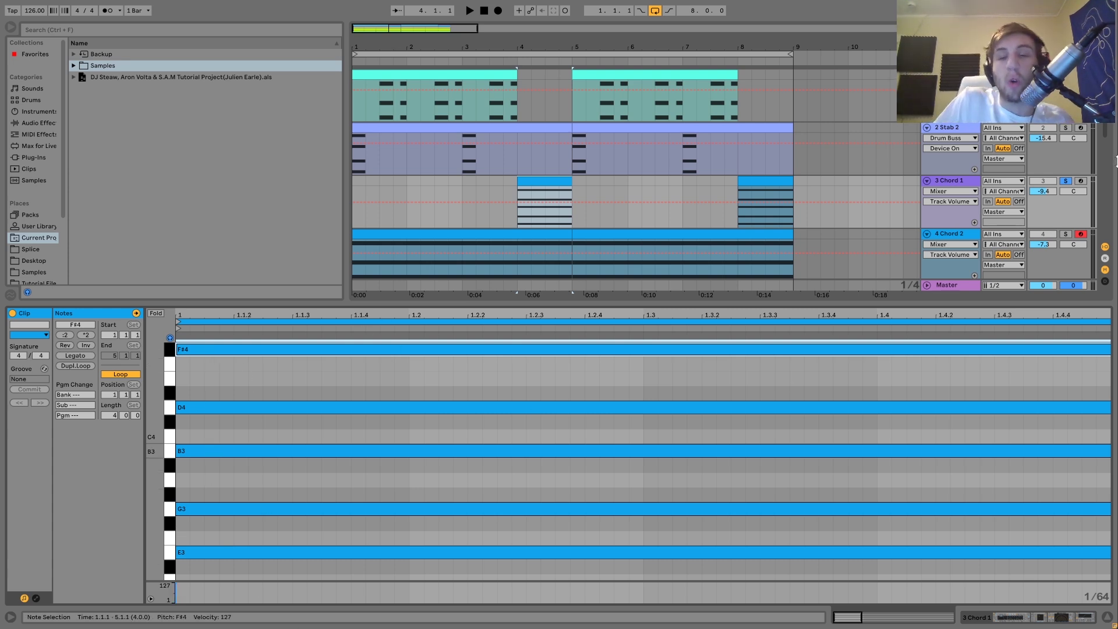
Step: Unsolo Chord 1 and play the full mix from bar 3 and from the first Chord 1 clip
click(461, 183)
key(space)
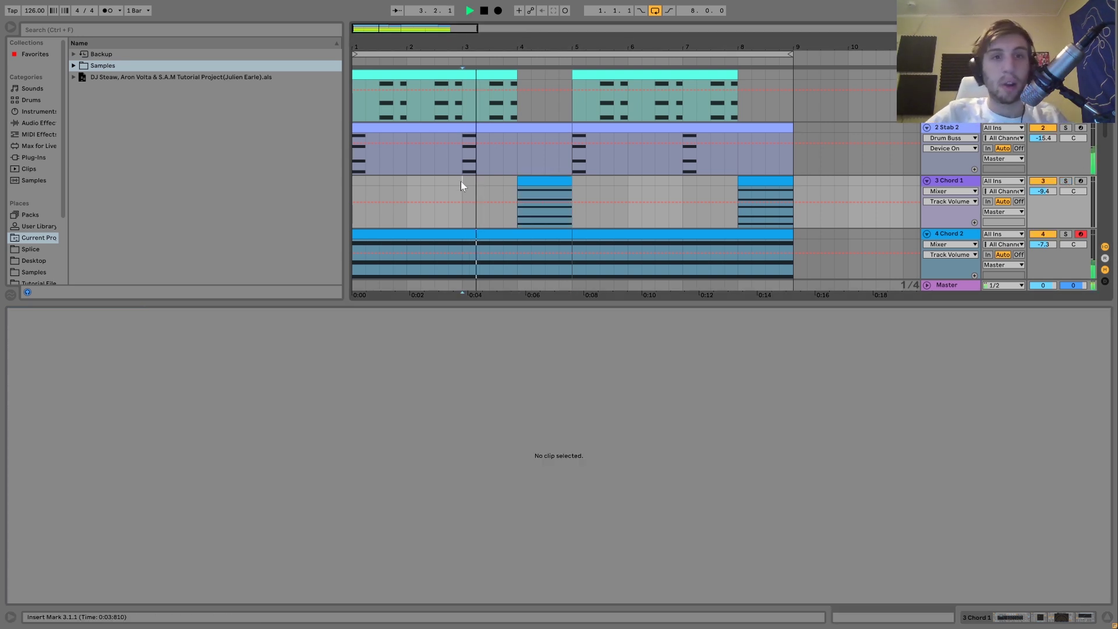
key(space)
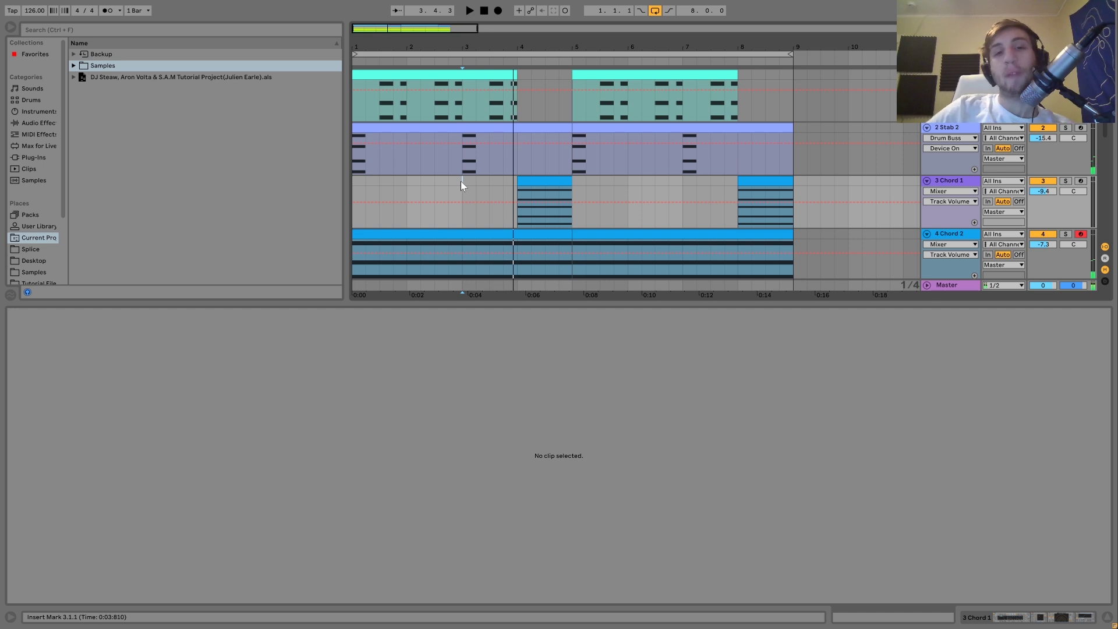
click(546, 179)
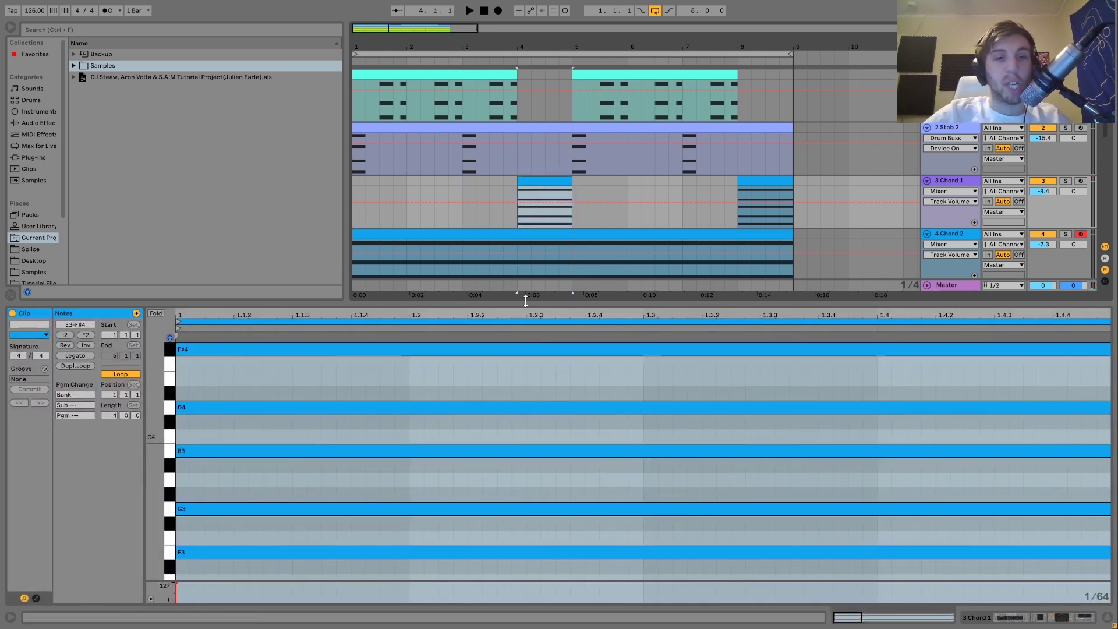
key(space)
key(space)
Step: Solo Chord 1, show its device chain and play its first clip to hear the Analog sound
click(1066, 182)
click(942, 181)
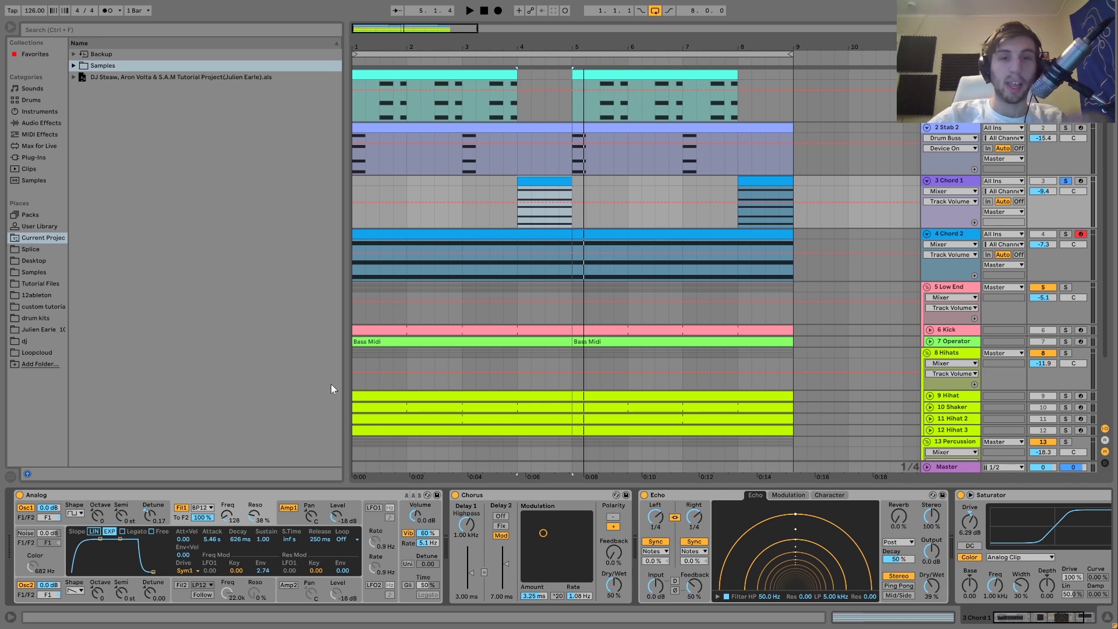
key(space)
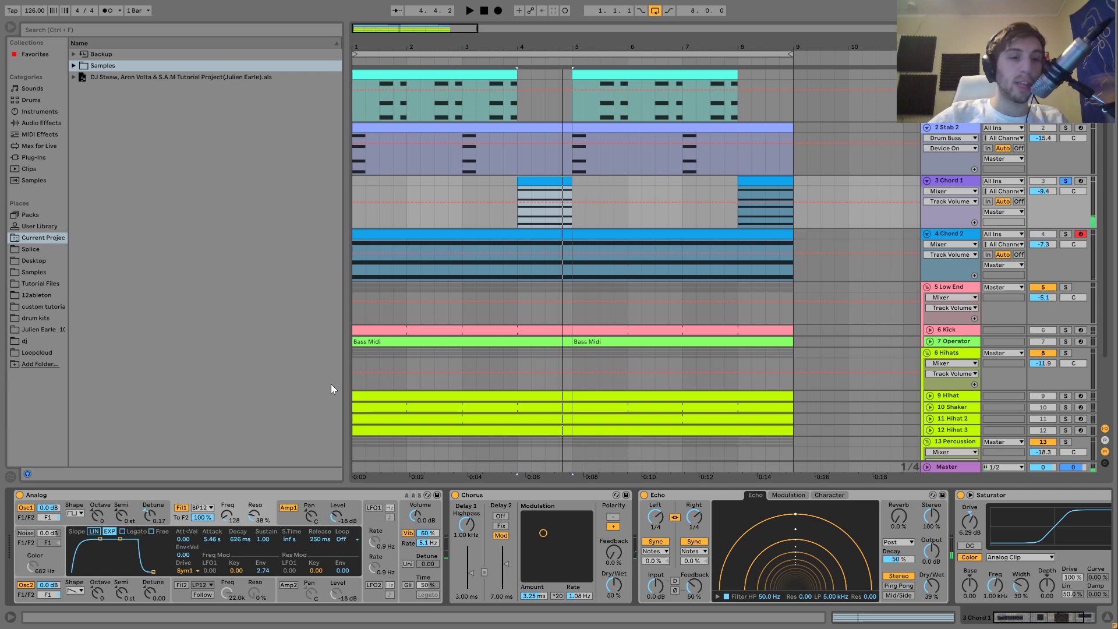
key(space)
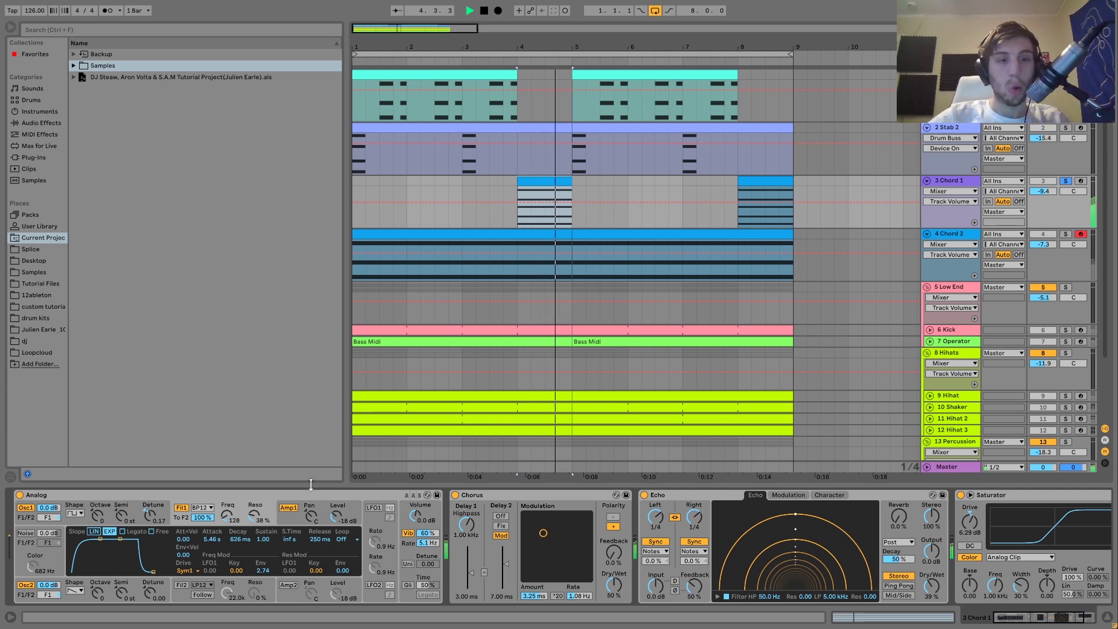
Step: Review Chord 1's Amp1 envelope, global voice settings and Chorus, Echo and Saturator effects, and play the clip
click(296, 515)
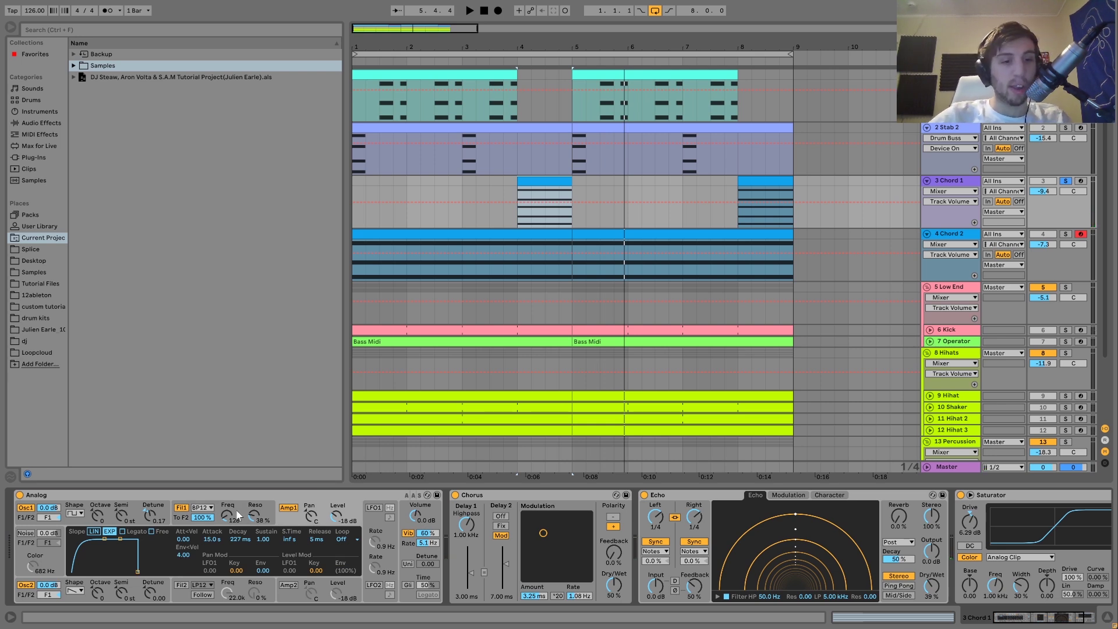
click(408, 562)
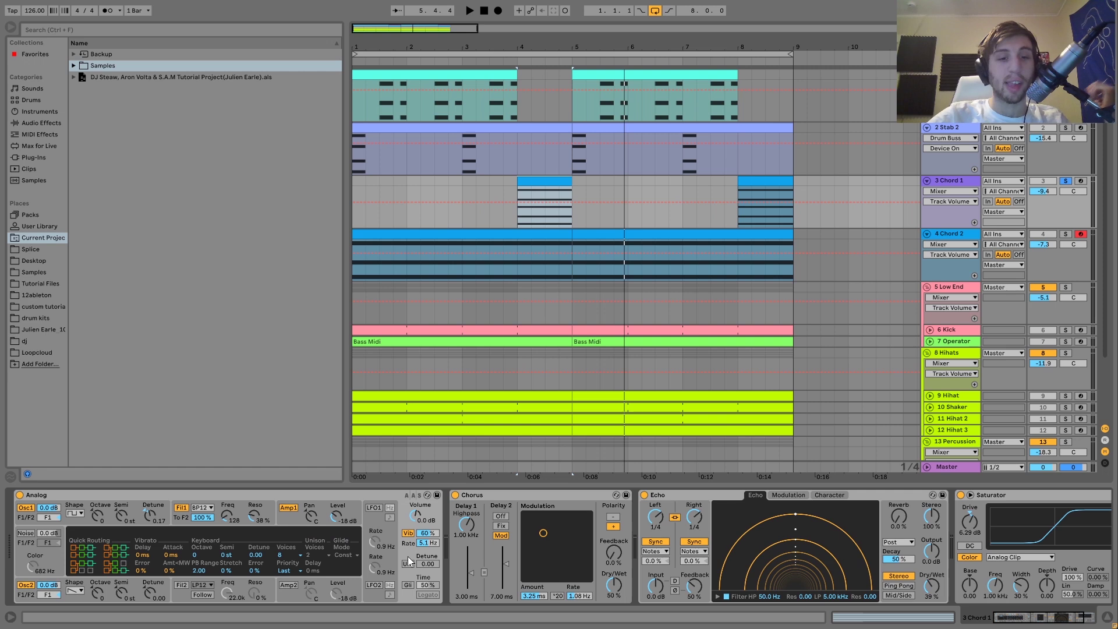
scroll(574, 524, right, 5)
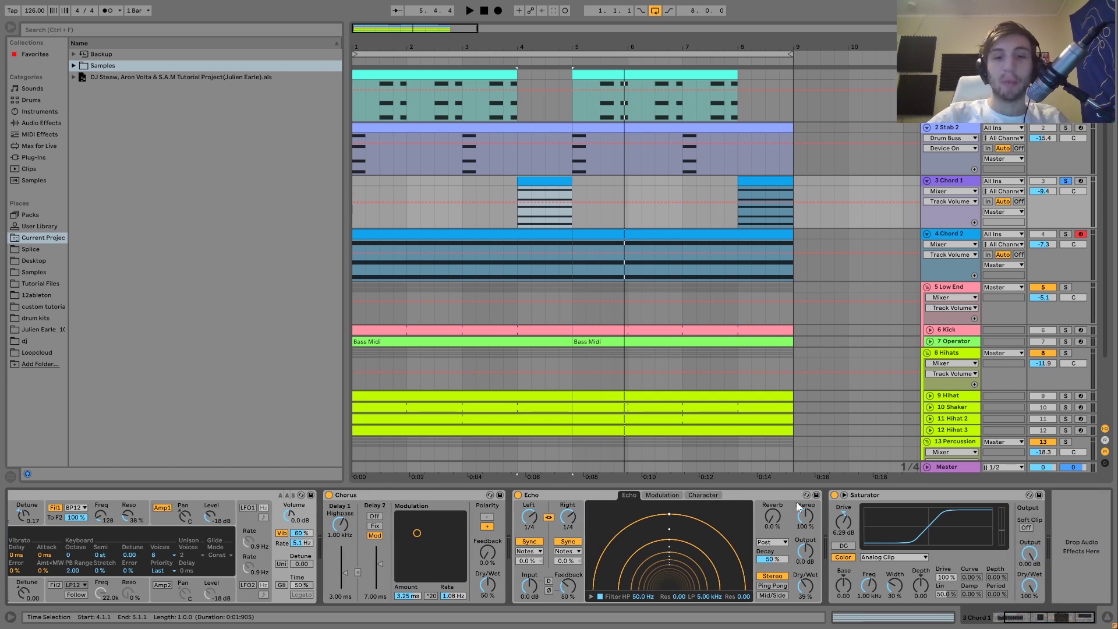
key(space)
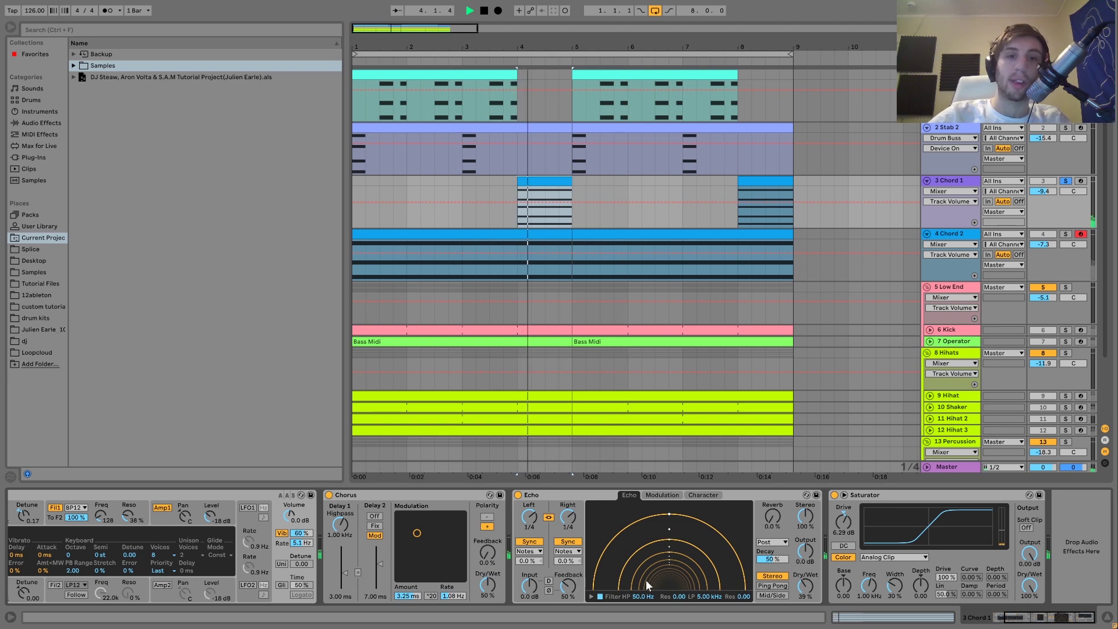
Step: Stop playback, solo Chord 2, show its device chain and play its clips to hear the Analog sound
key(space)
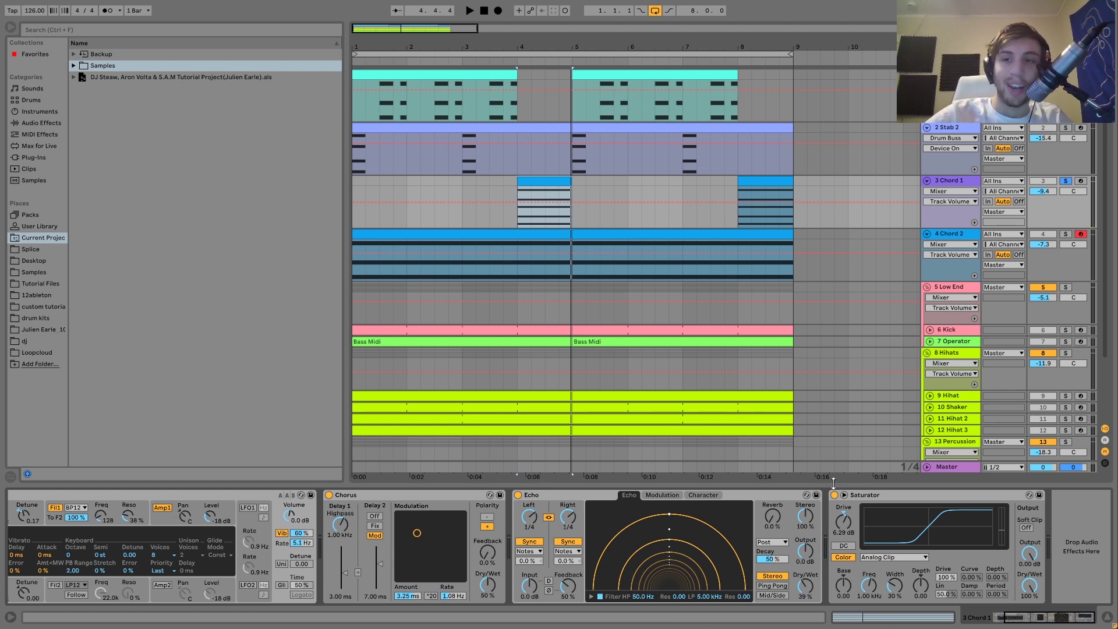
click(1066, 234)
click(979, 236)
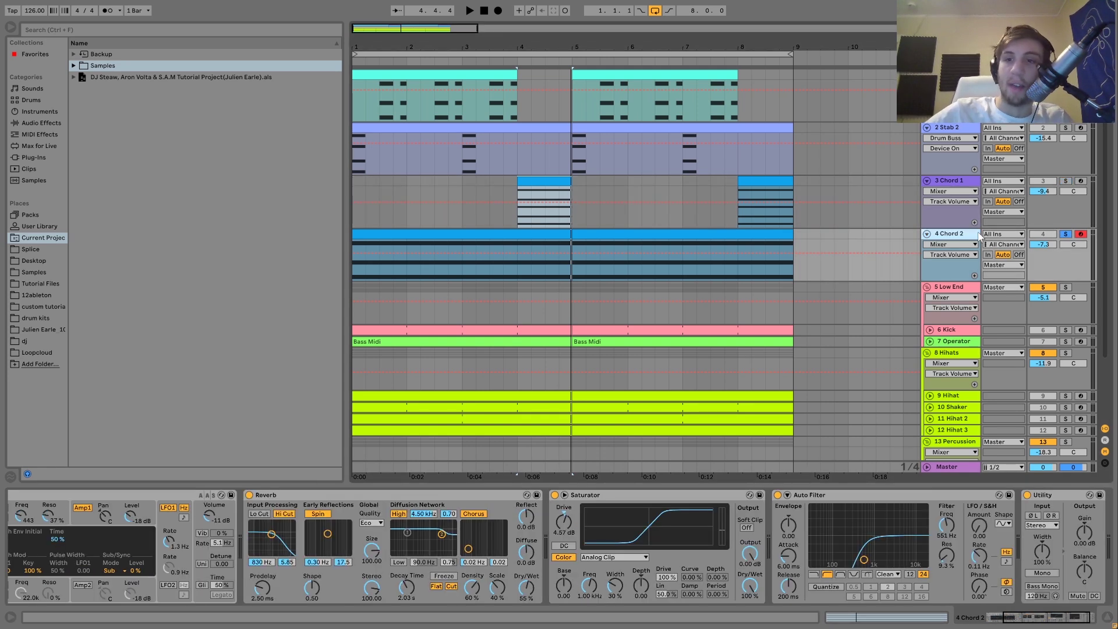
click(721, 234)
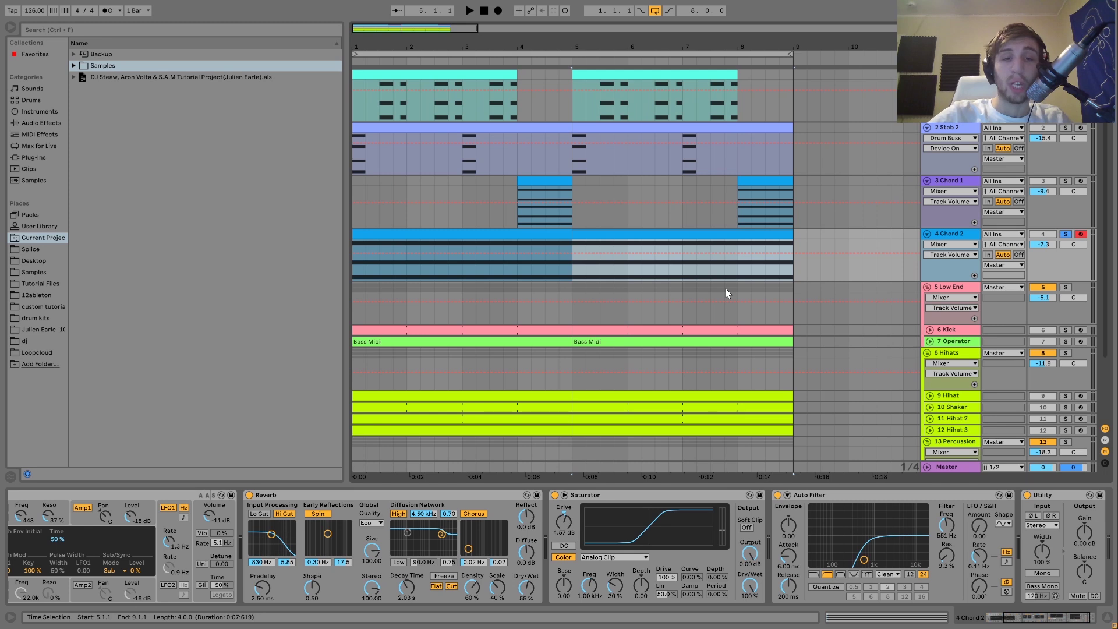
key(space)
click(559, 232)
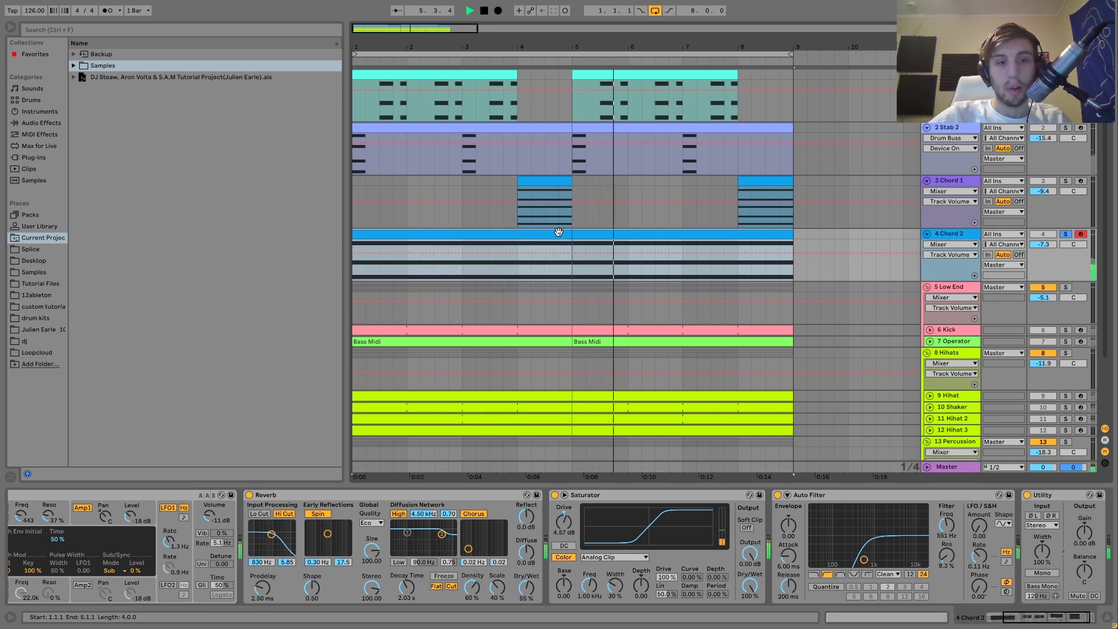
scroll(528, 524, left, 4)
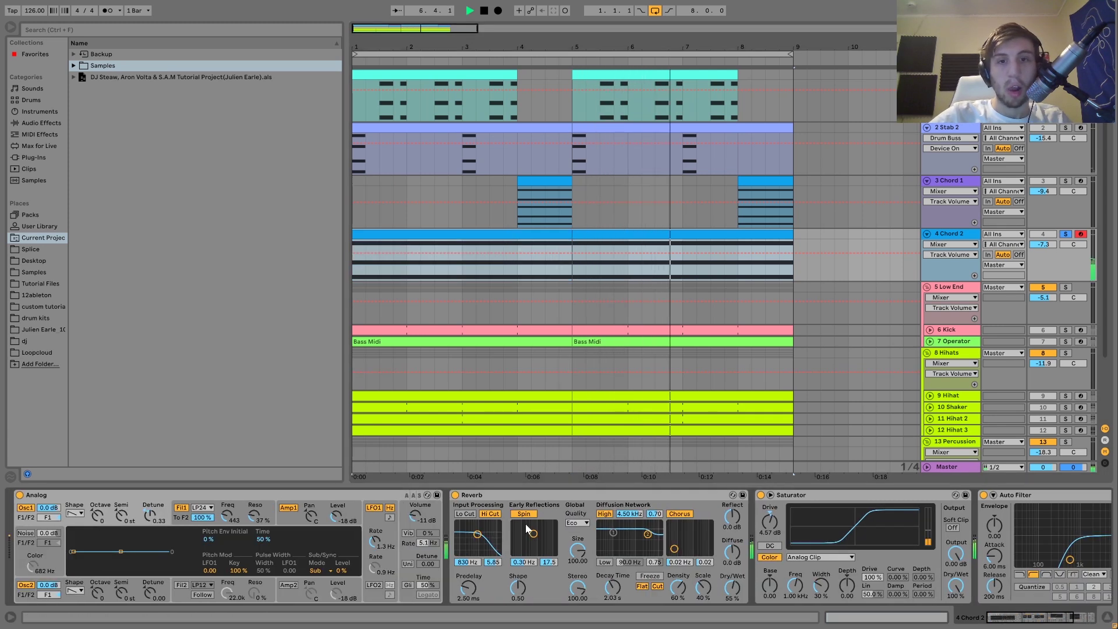
key(space)
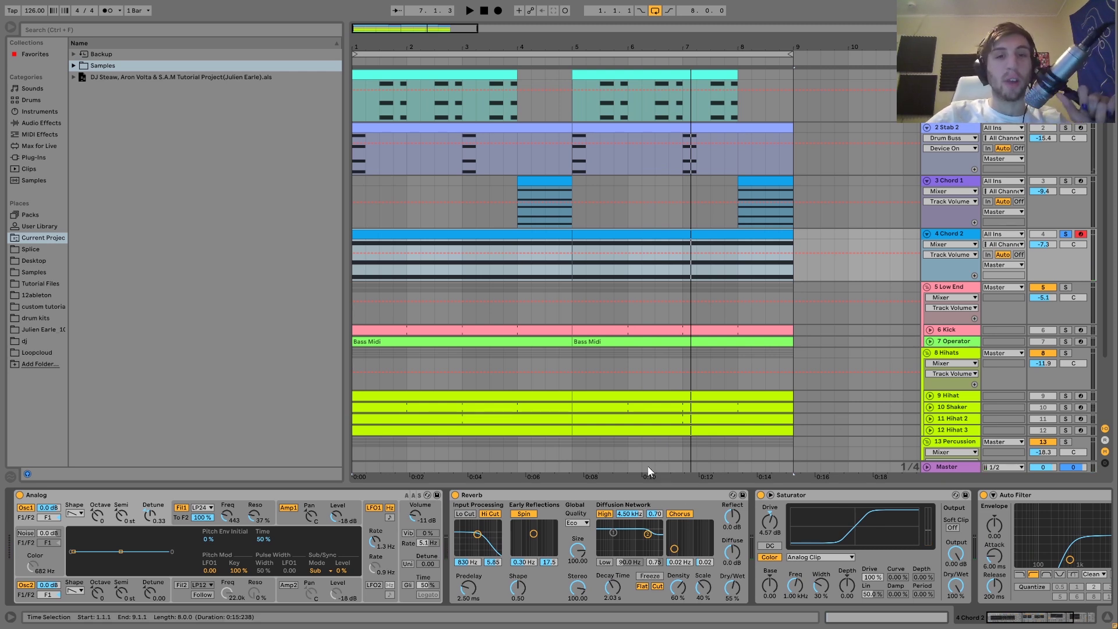
key(space)
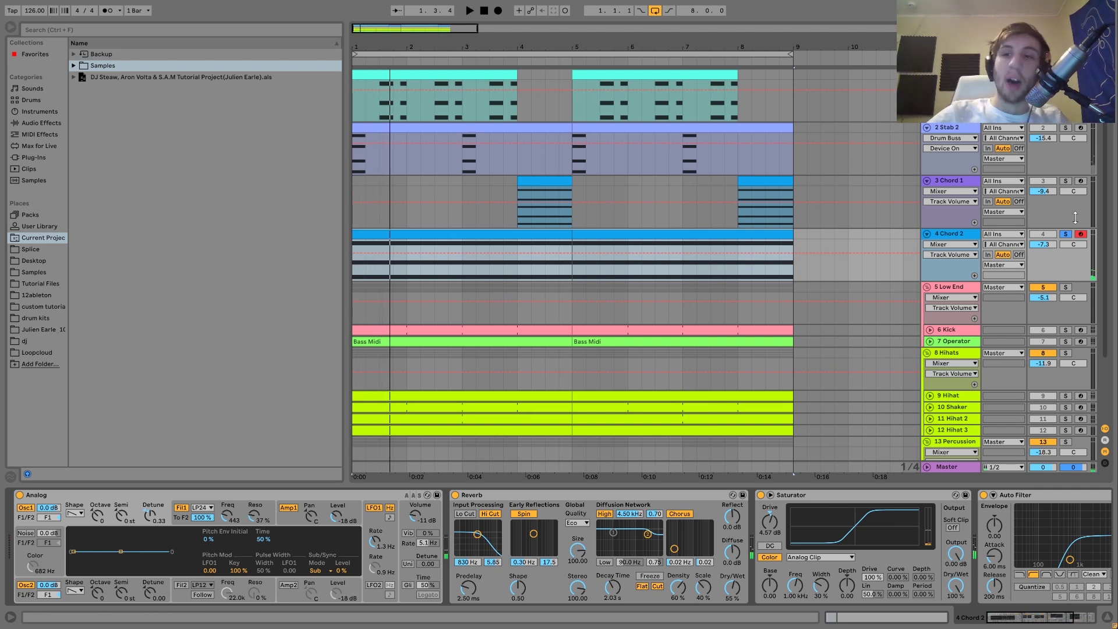
Step: Unsolo Chord 2 and compare the full mix with Chord 2 muted and reactivated
click(1051, 237)
key(space)
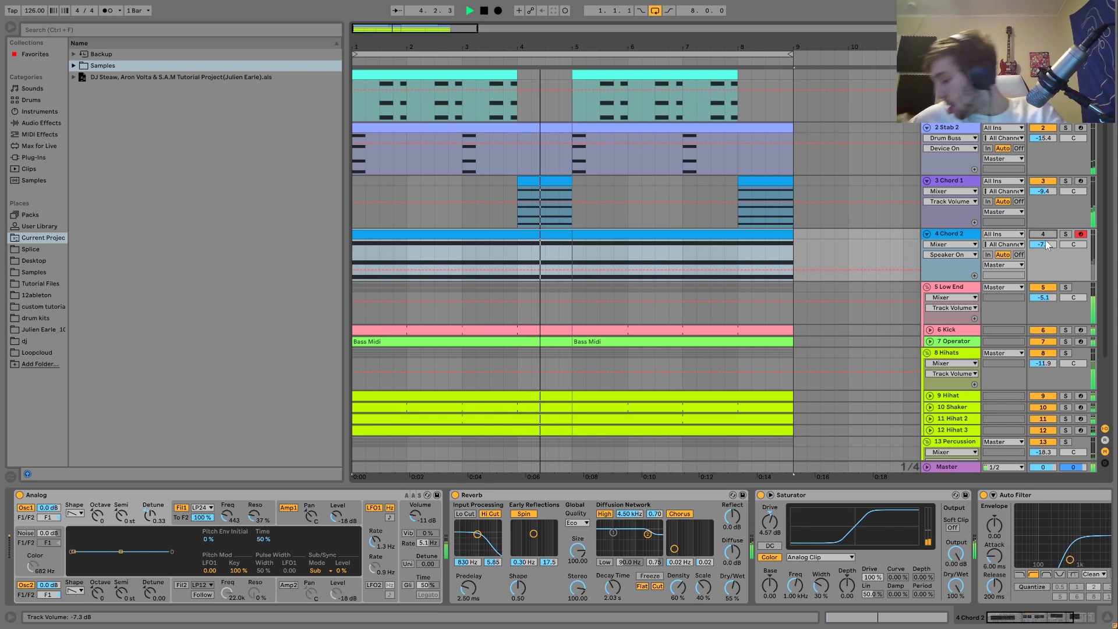
key(space)
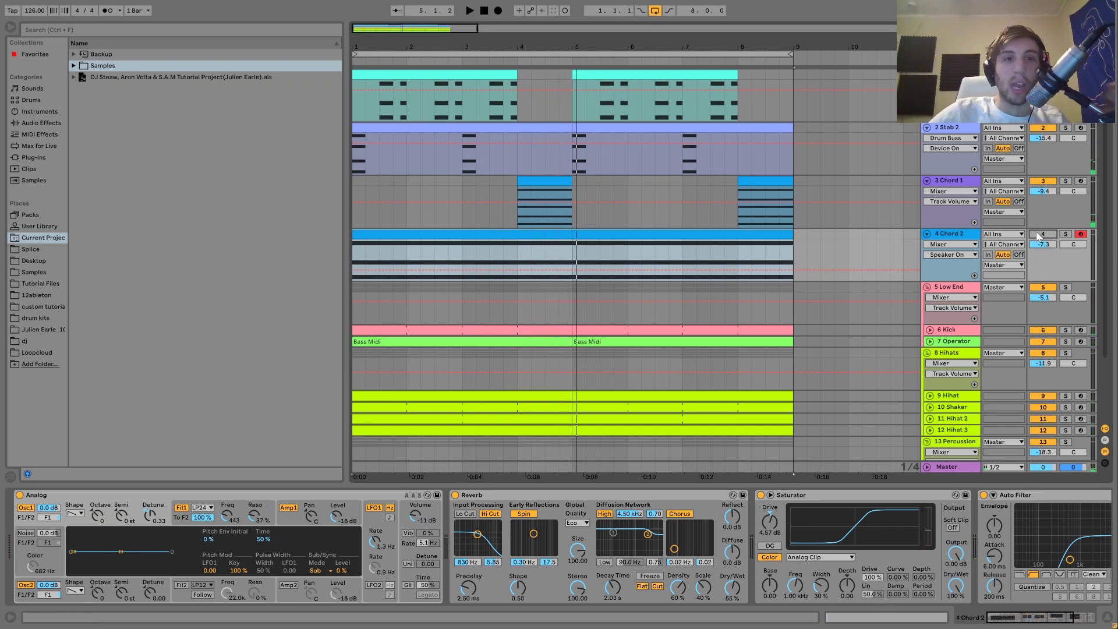
key(space)
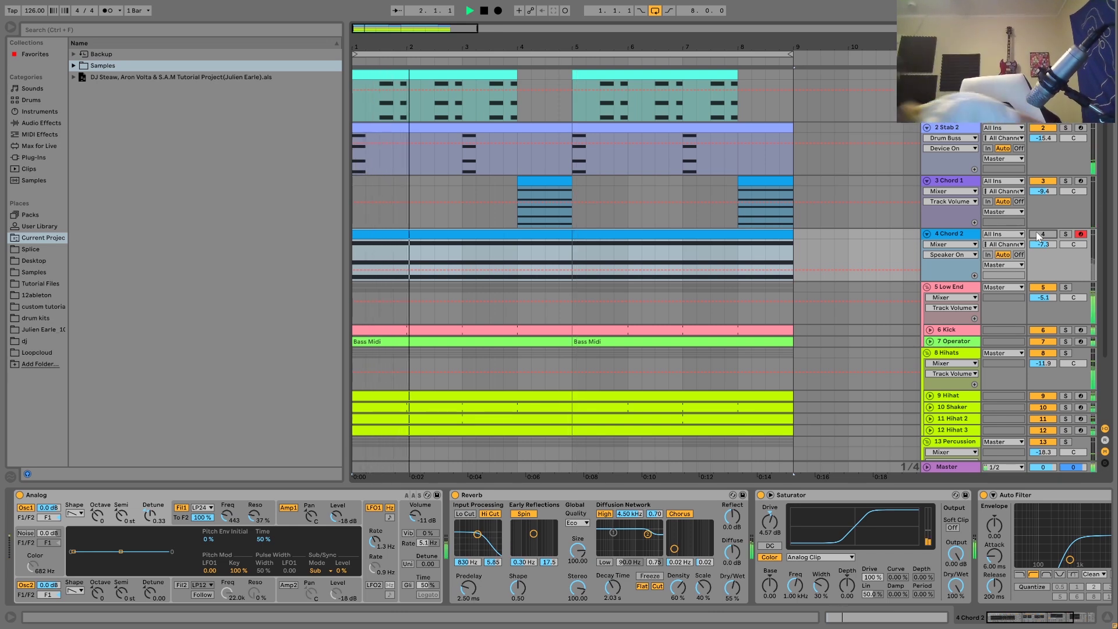
click(1038, 234)
key(space)
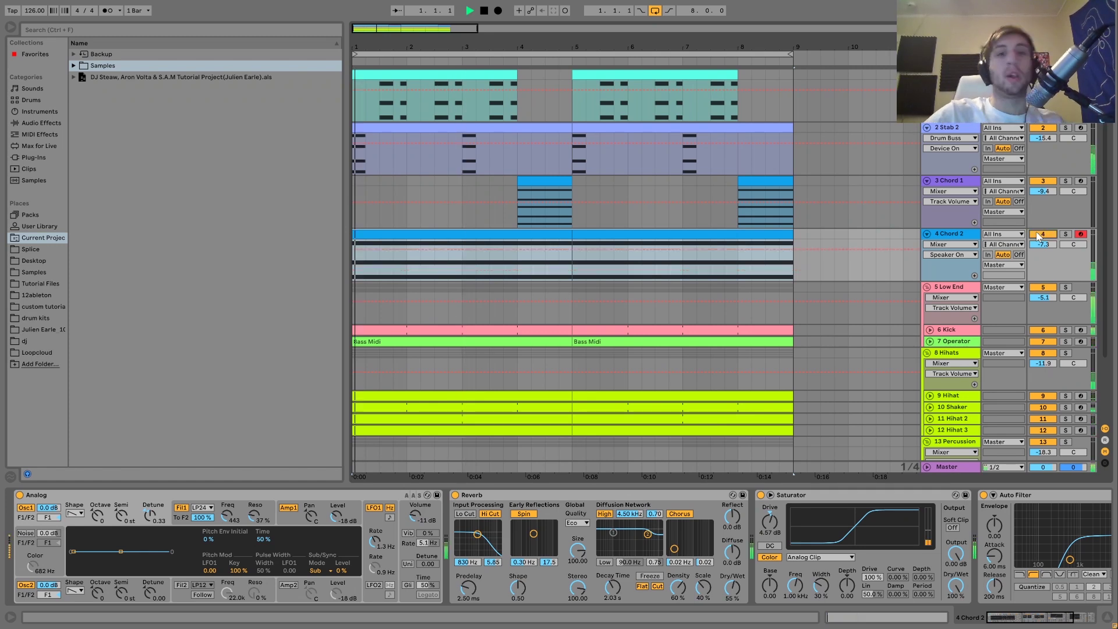
click(957, 234)
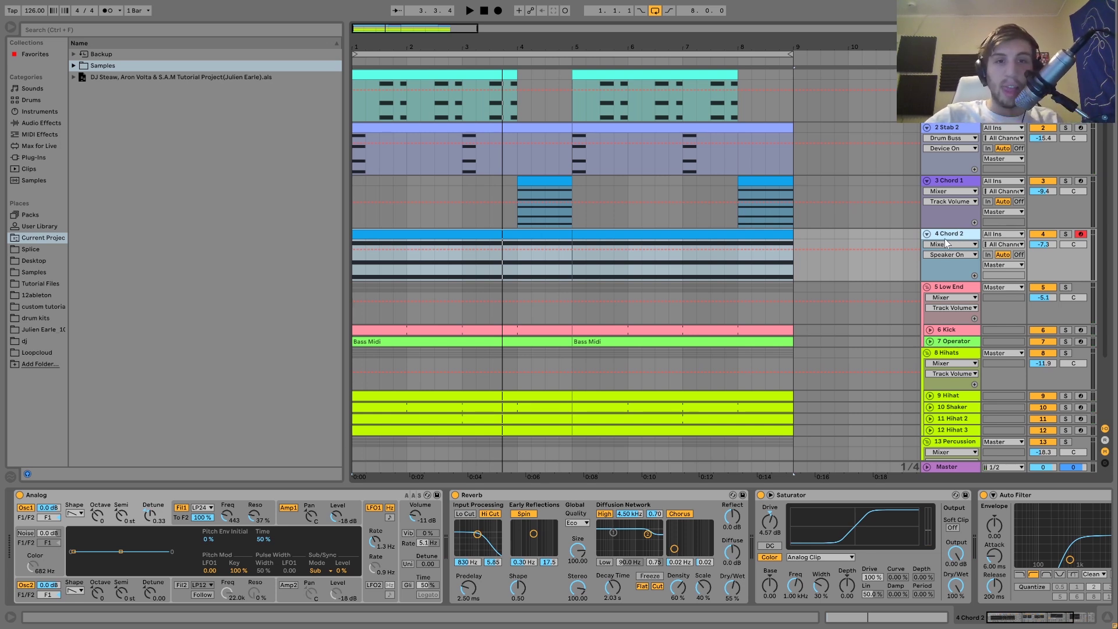
key(space)
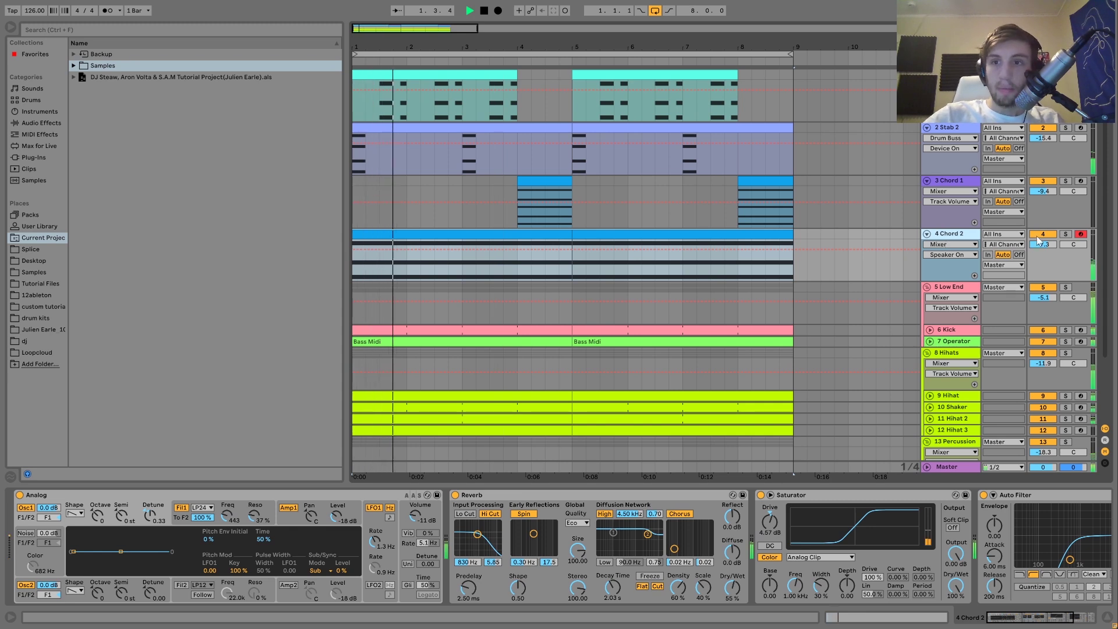
Step: Solo Chord 2, play it briefly and open its first clip to examine the chord notes
click(1065, 233)
key(space)
key(space)
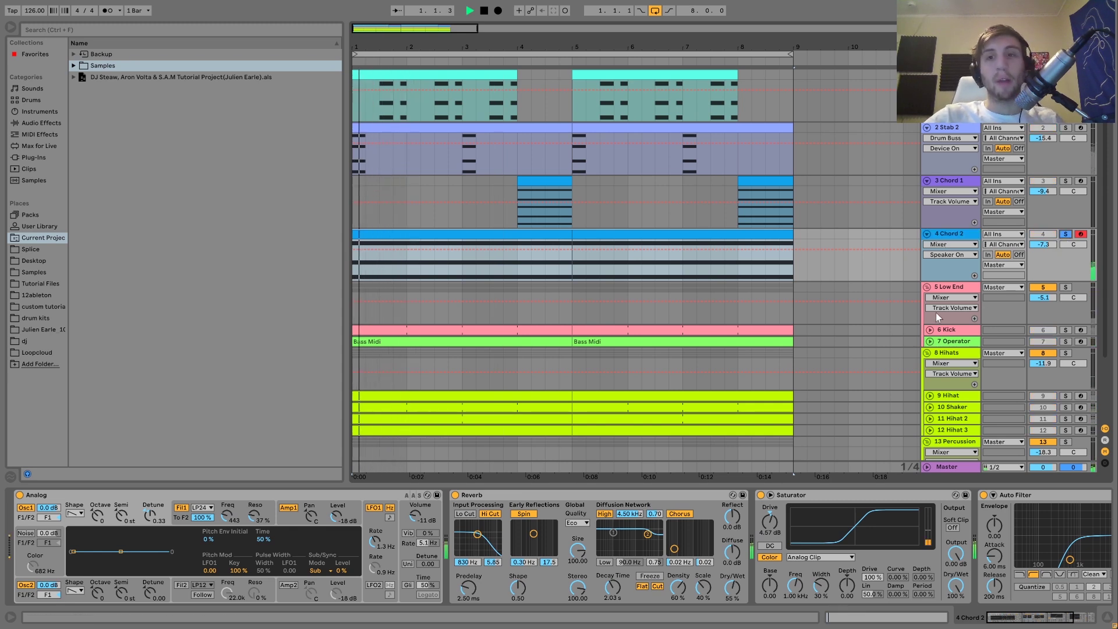
key(space)
click(406, 241)
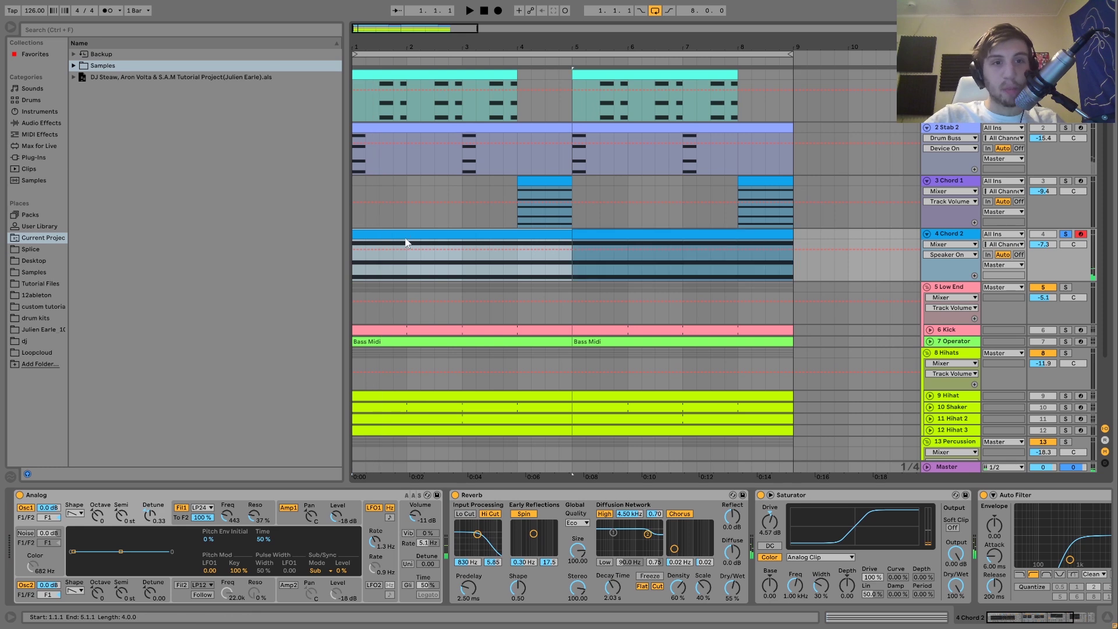
double_click(405, 241)
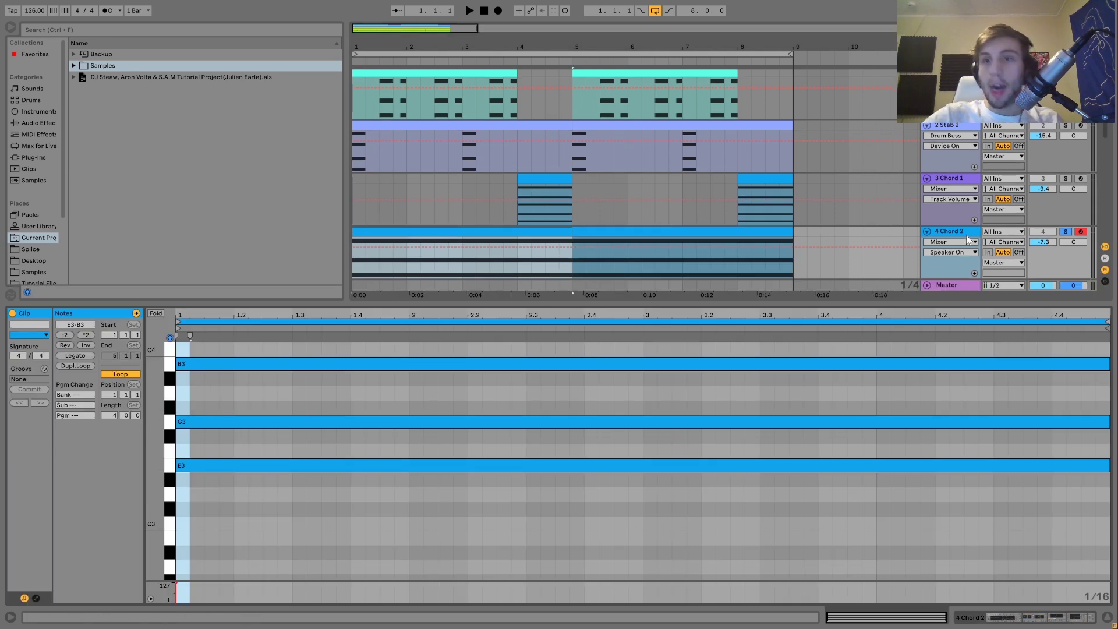
Step: Review Chord 2's Analog Fil1 and Amp1 envelopes and its effects chain, playing the clip to hear the filter
key(shift+Tab)
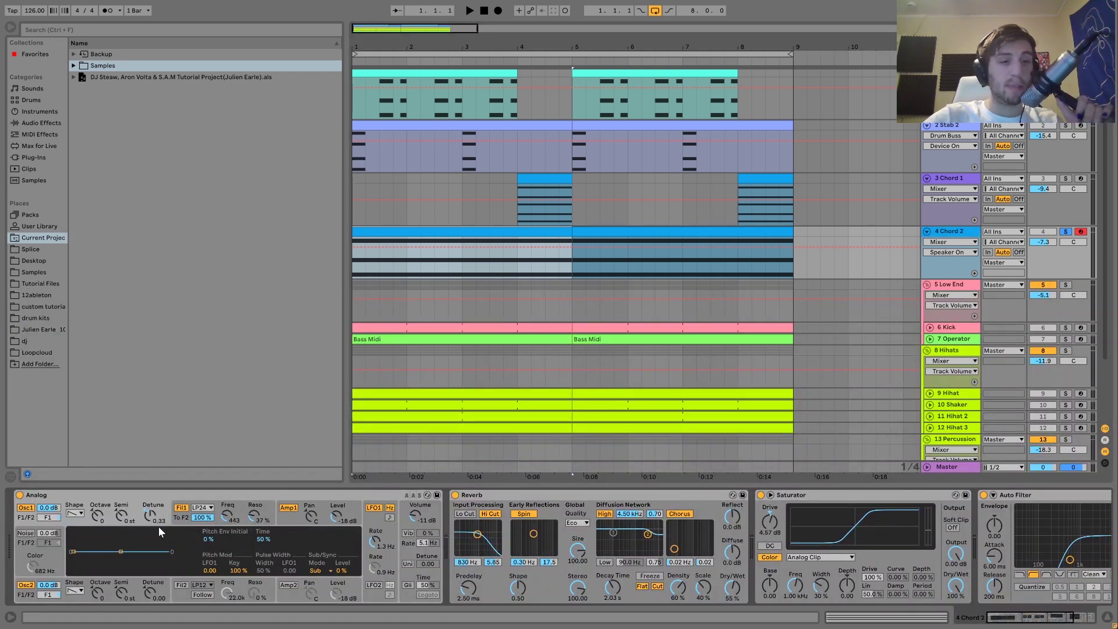
click(177, 524)
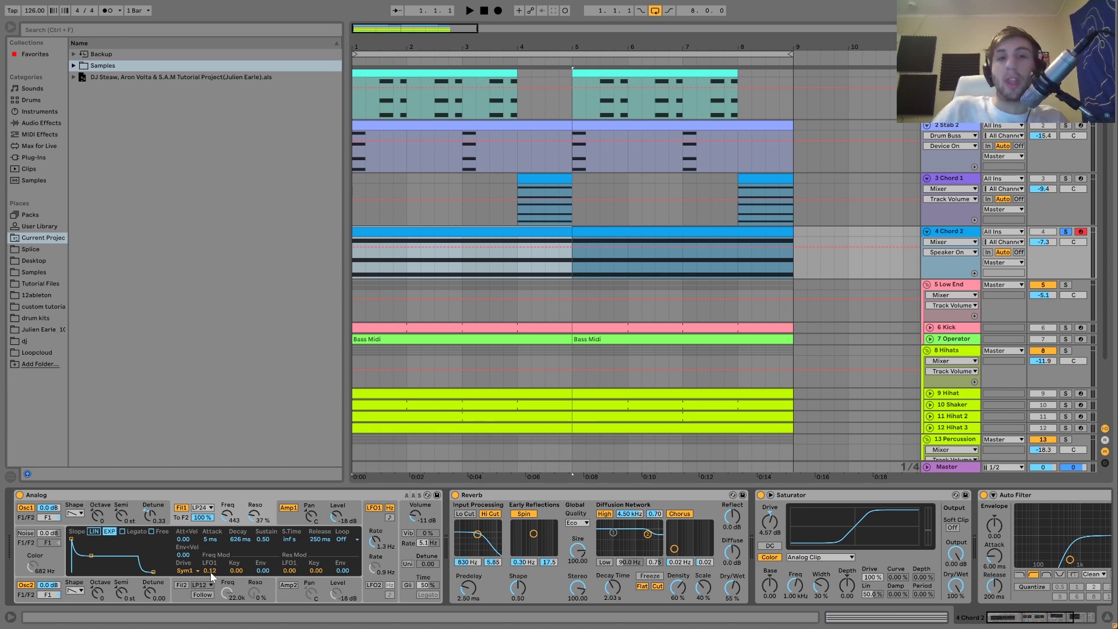
key(space)
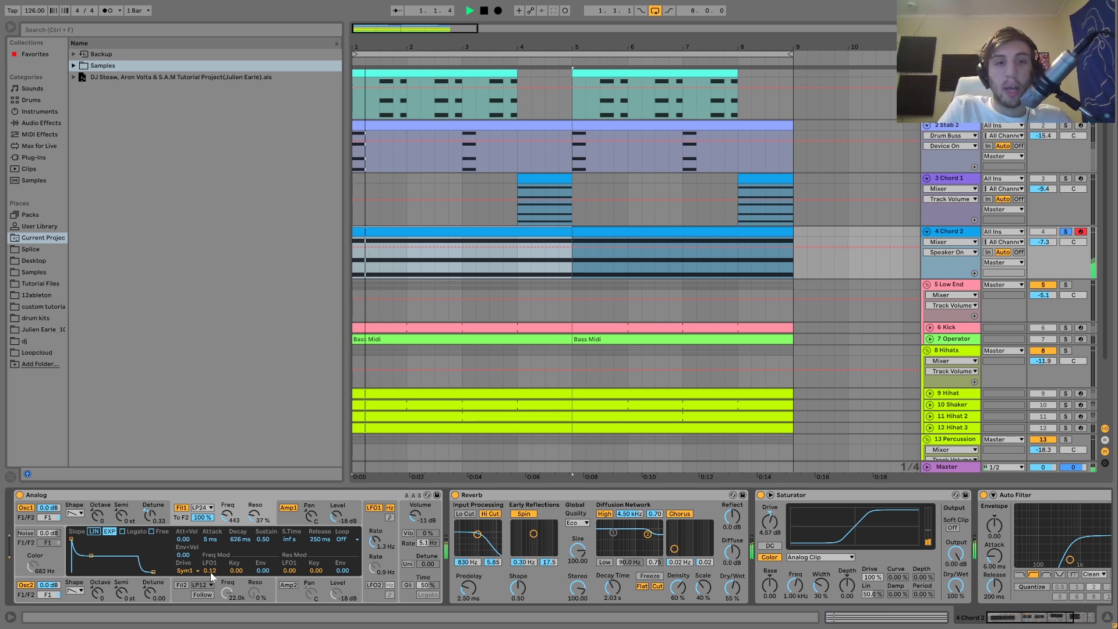
key(space)
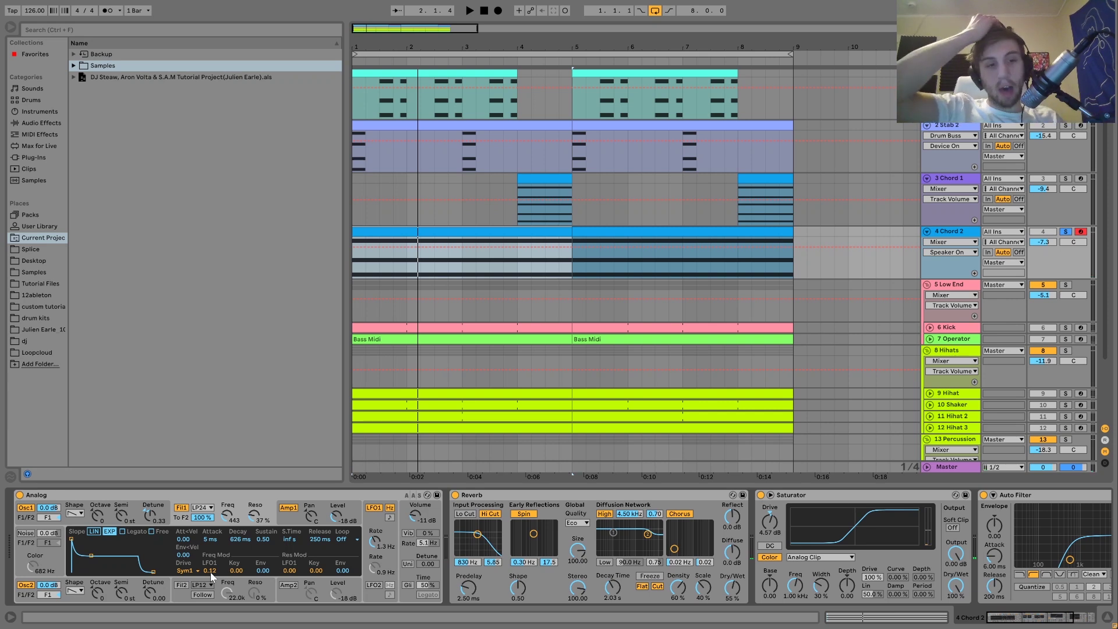
click(280, 519)
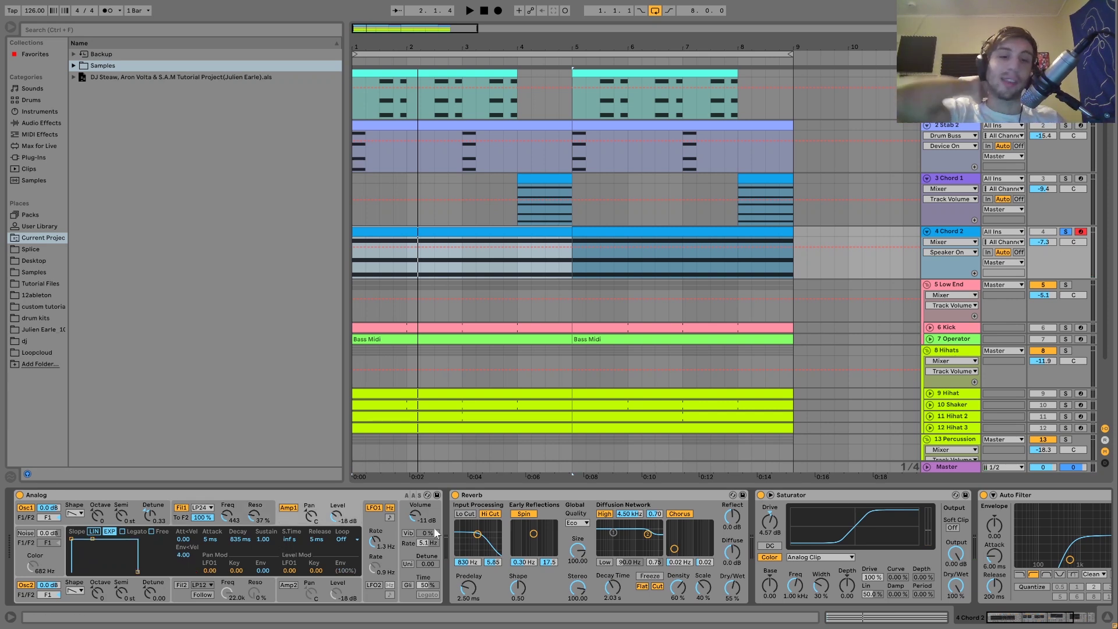
scroll(498, 526, down, 4)
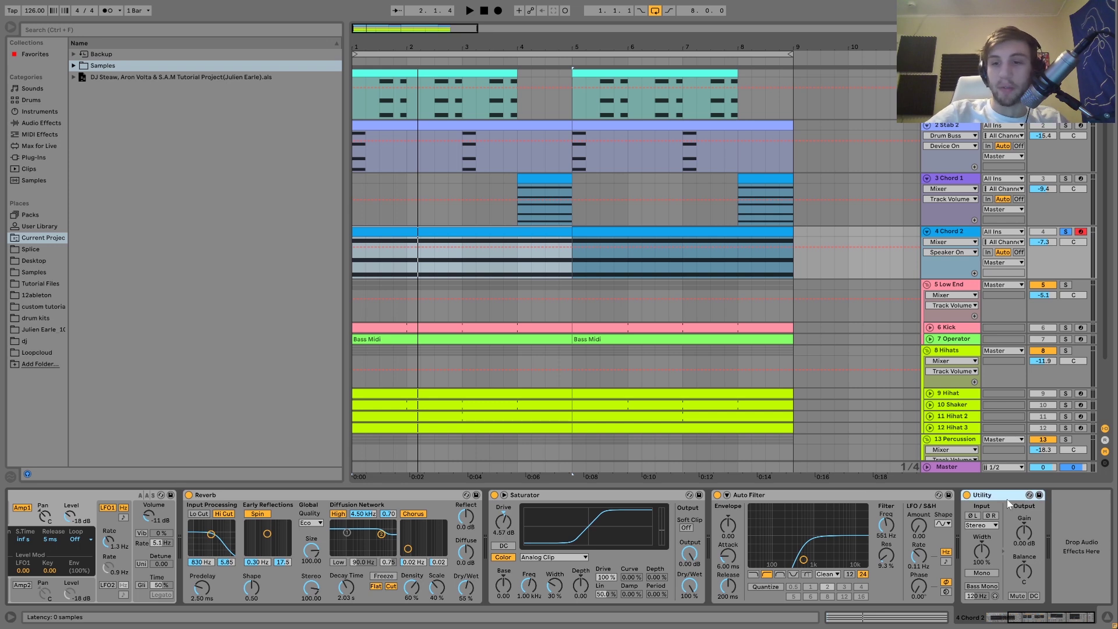
Step: Delete the Utility device from Chord 2, unsolo the track and set its volume to -7.6 dB against the full mix
key(Delete)
key(space)
click(1043, 242)
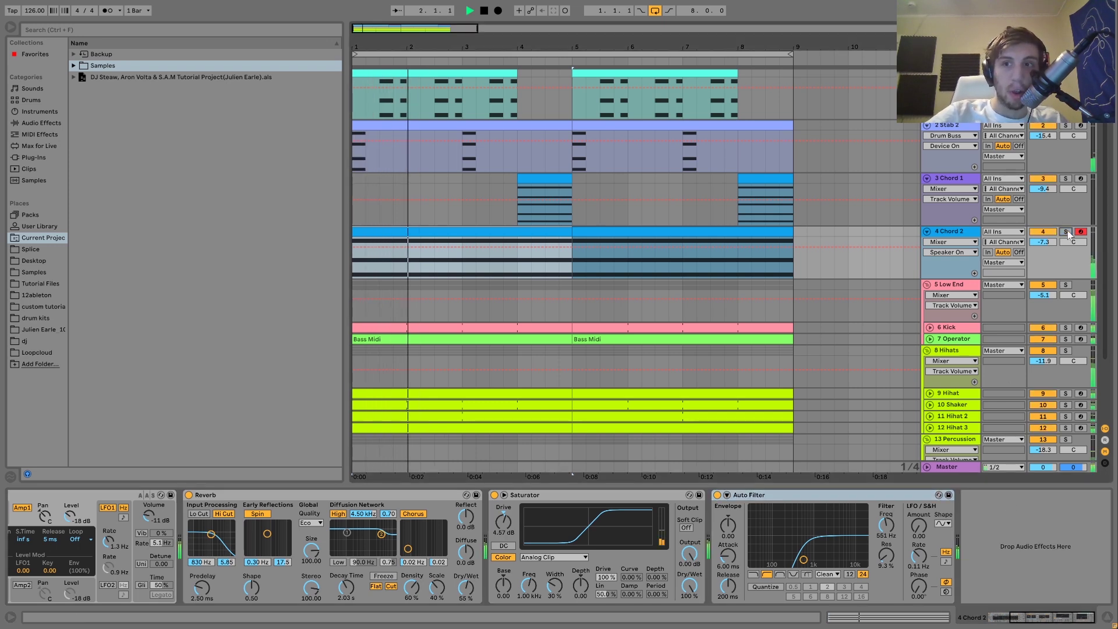
drag(1043, 241, 1047, 243)
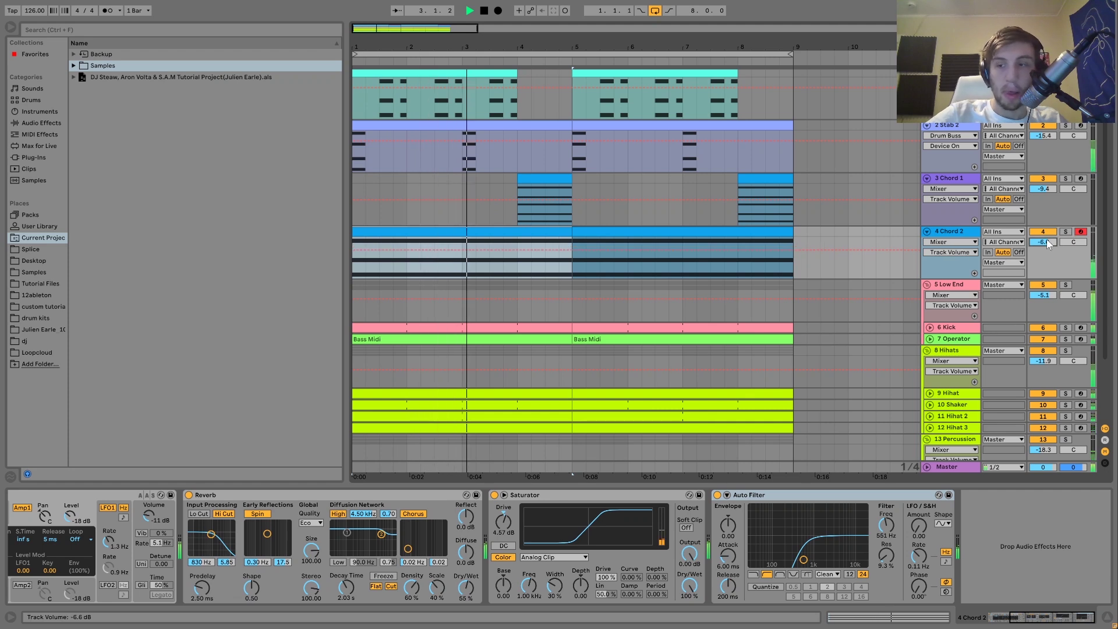
key(space)
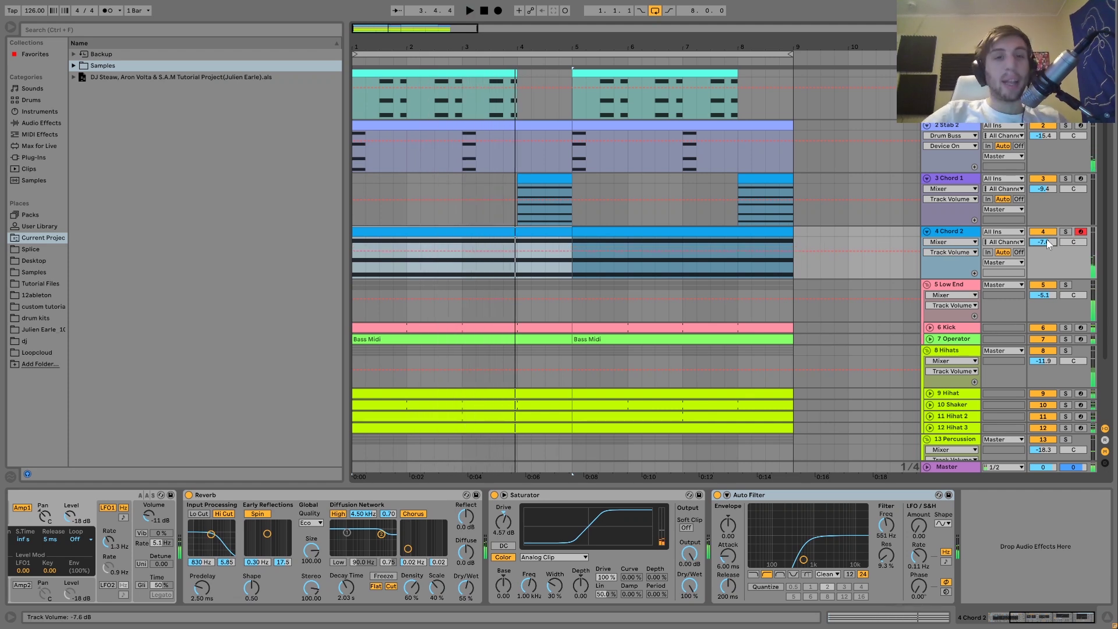
key(space)
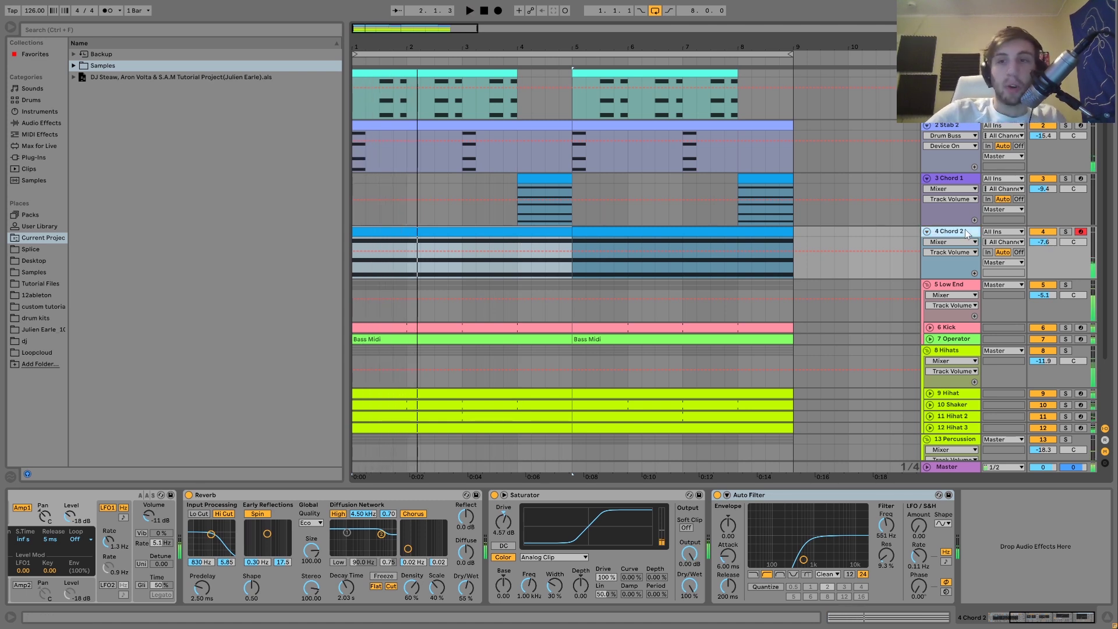
Step: Play Chord 2 soloed together with the Hihats, Percussion and Low End groups, then unsolo everything and play the full mix
click(1067, 232)
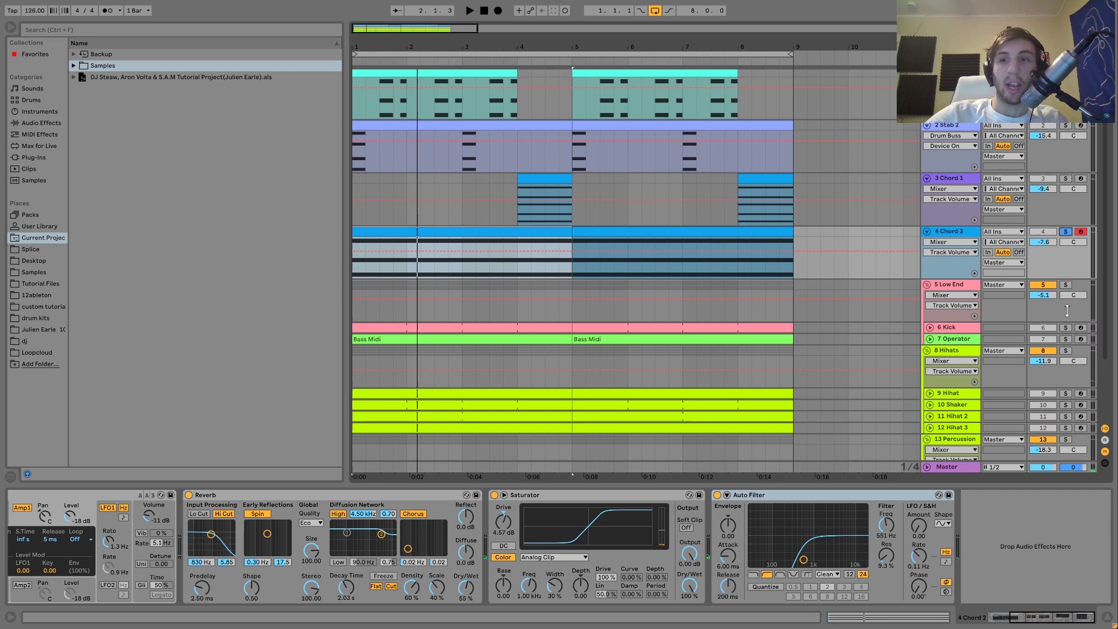
scroll(1067, 358, down, 3)
click(1065, 361)
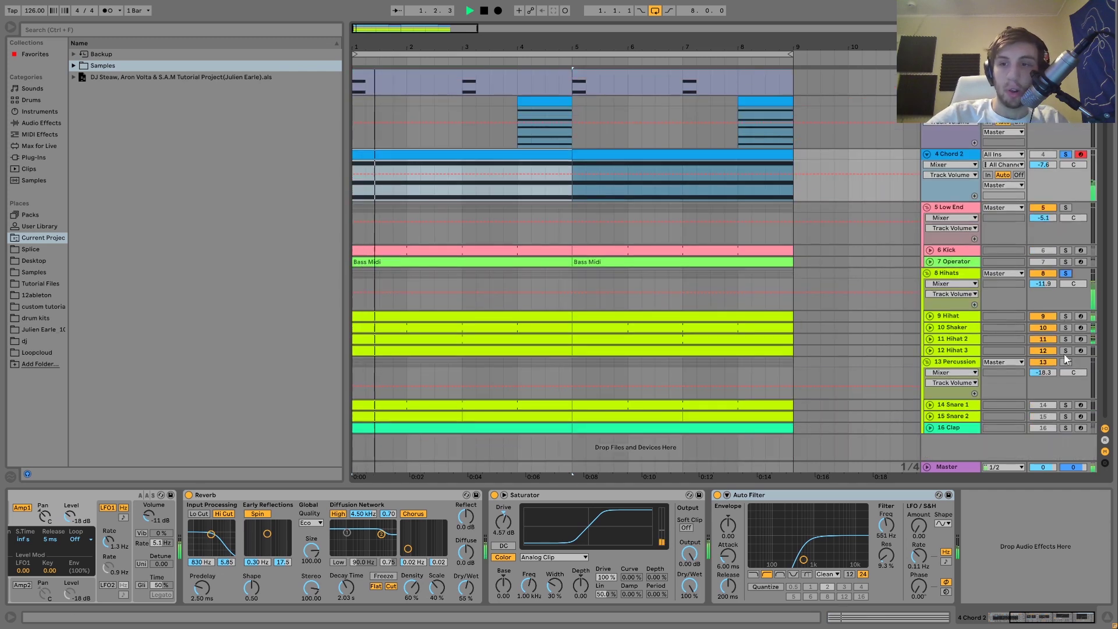
click(1066, 209)
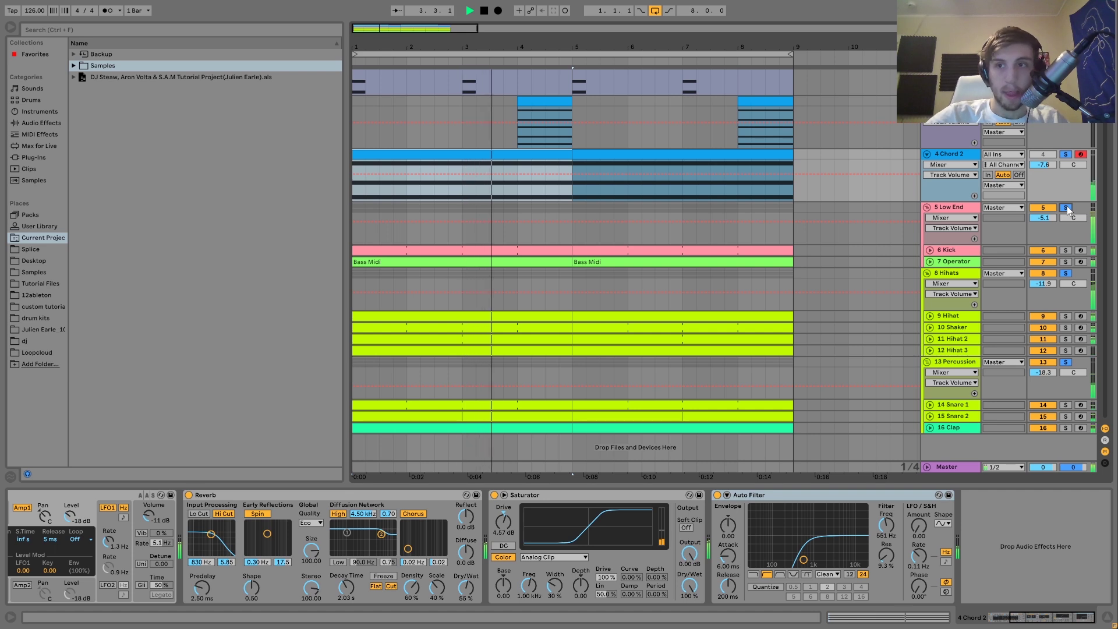
click(1066, 208)
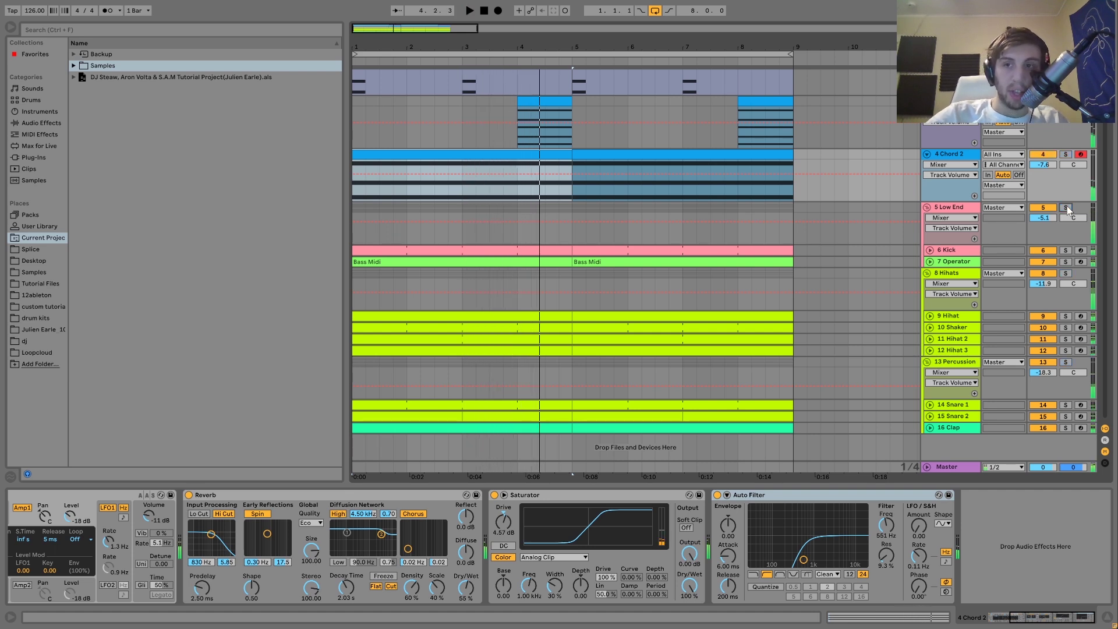
key(space)
key(space)
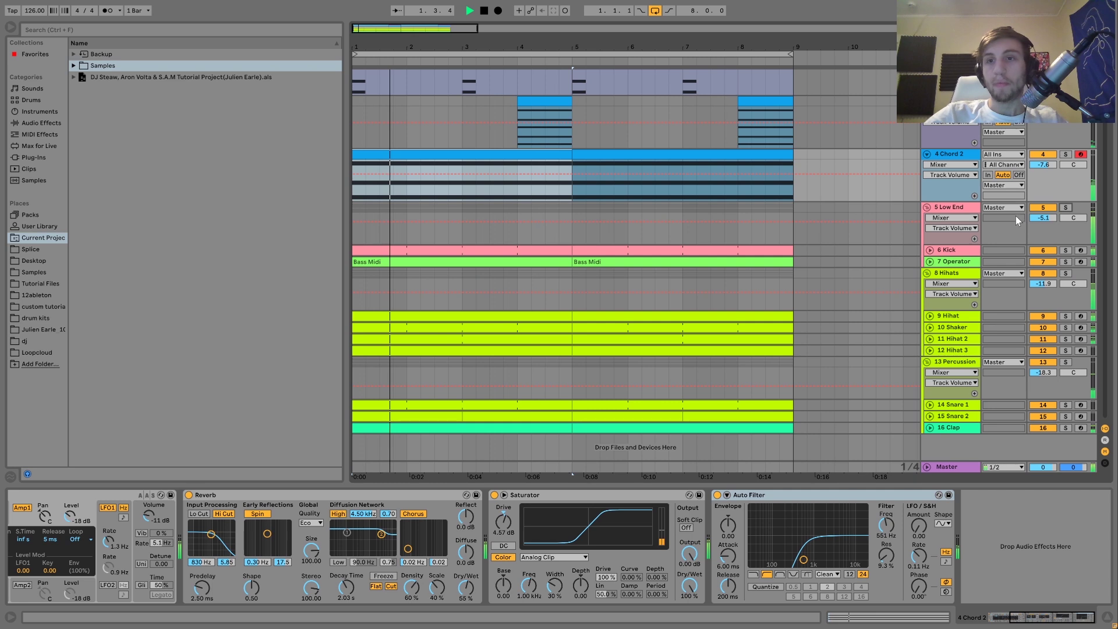
Step: Solo and unfold the Kick track, play it and show its sample waveform in the Kick device
click(966, 250)
click(1065, 250)
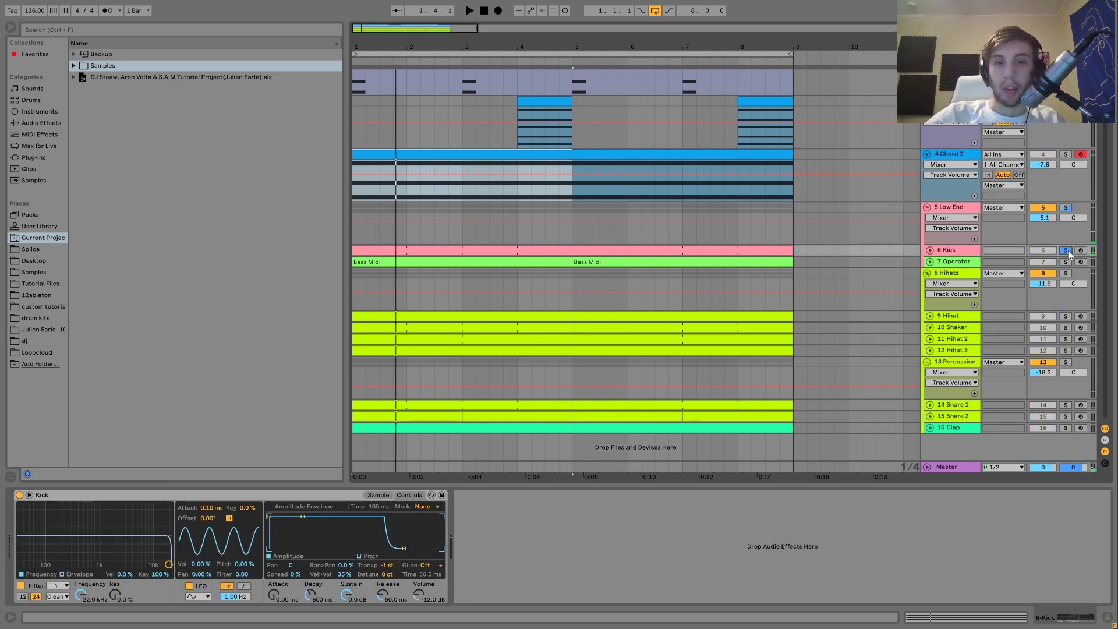
key(space)
click(930, 251)
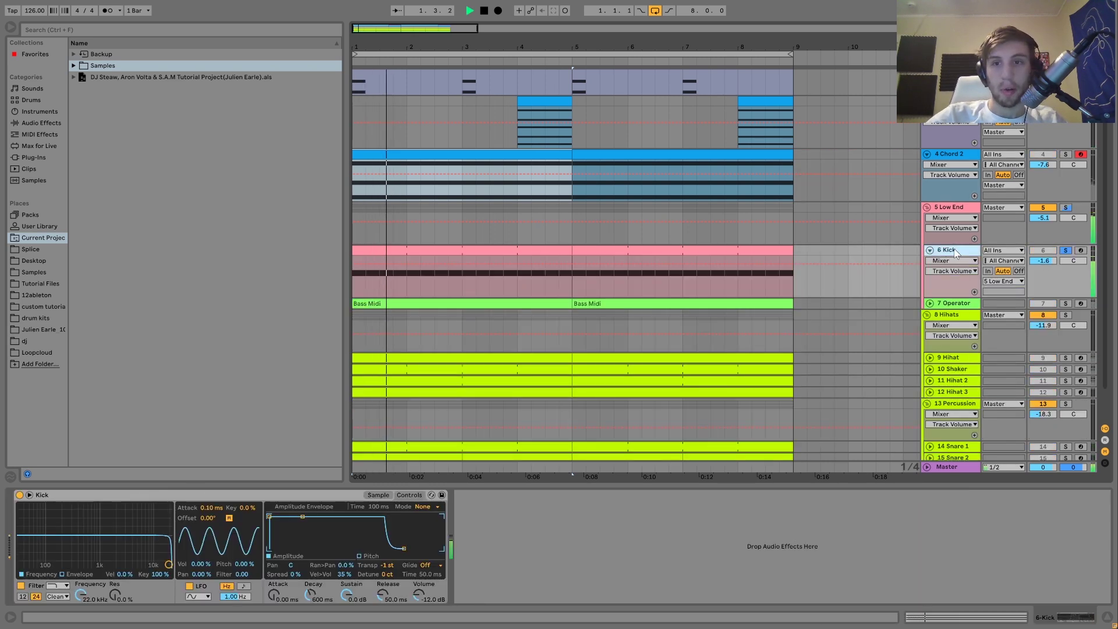
key(space)
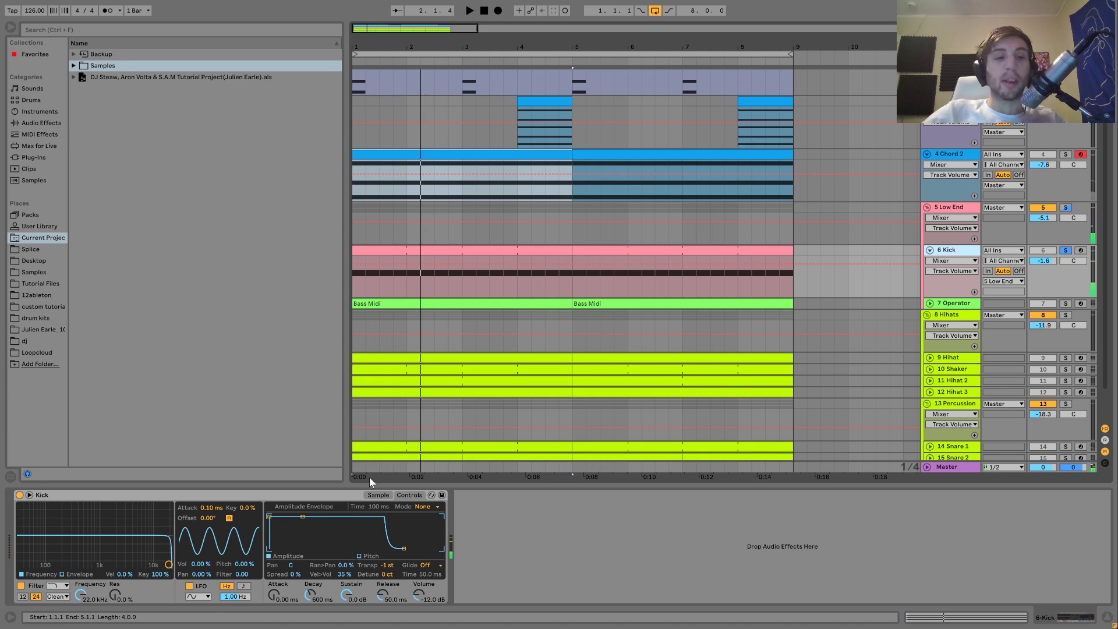
click(382, 495)
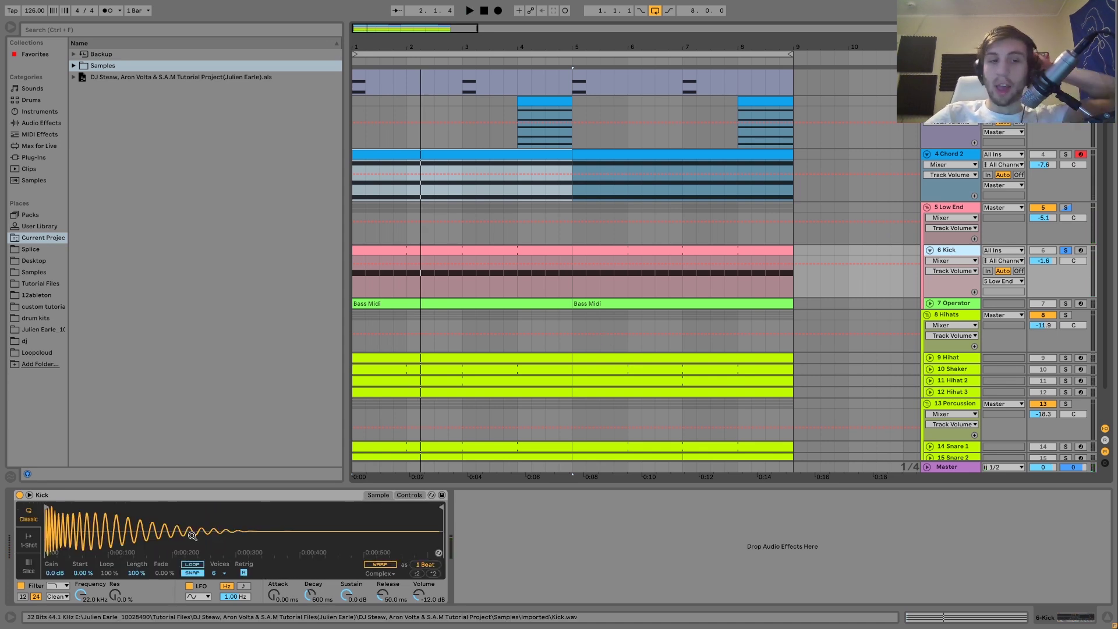
Step: Play the soloed Kick track, comparing its sample device with the Saturator on the Low End group
key(space)
key(space)
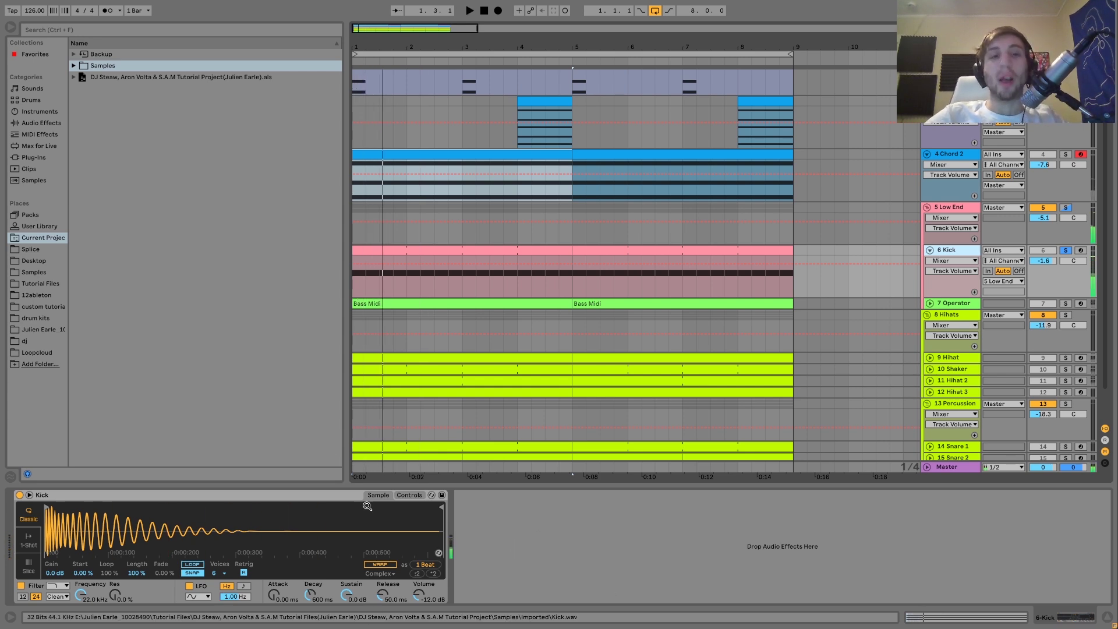
click(957, 211)
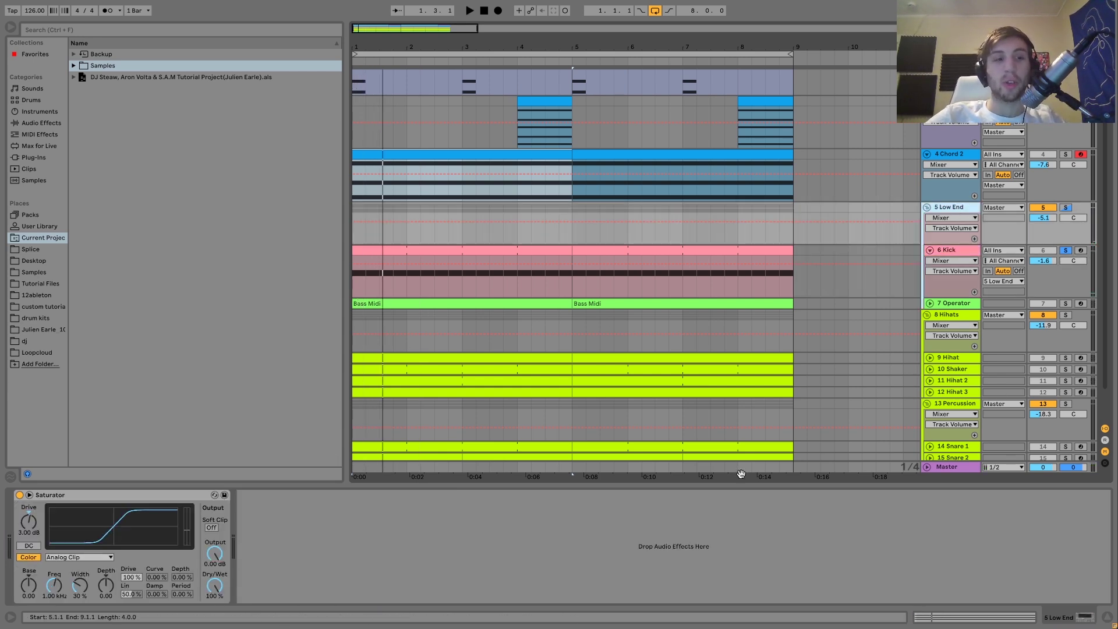
click(949, 254)
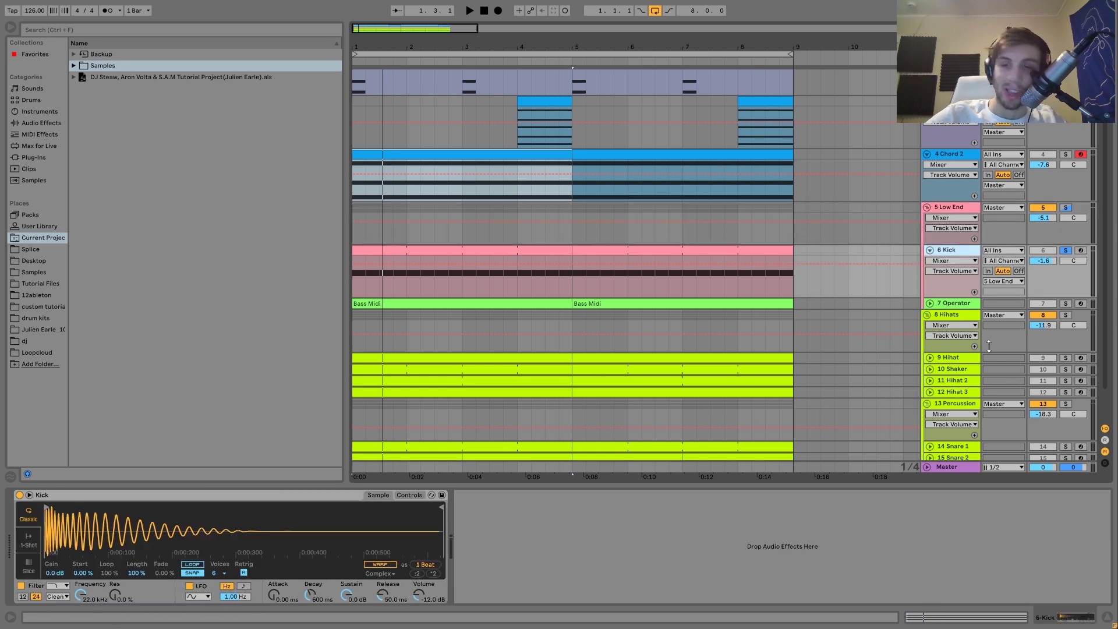
key(space)
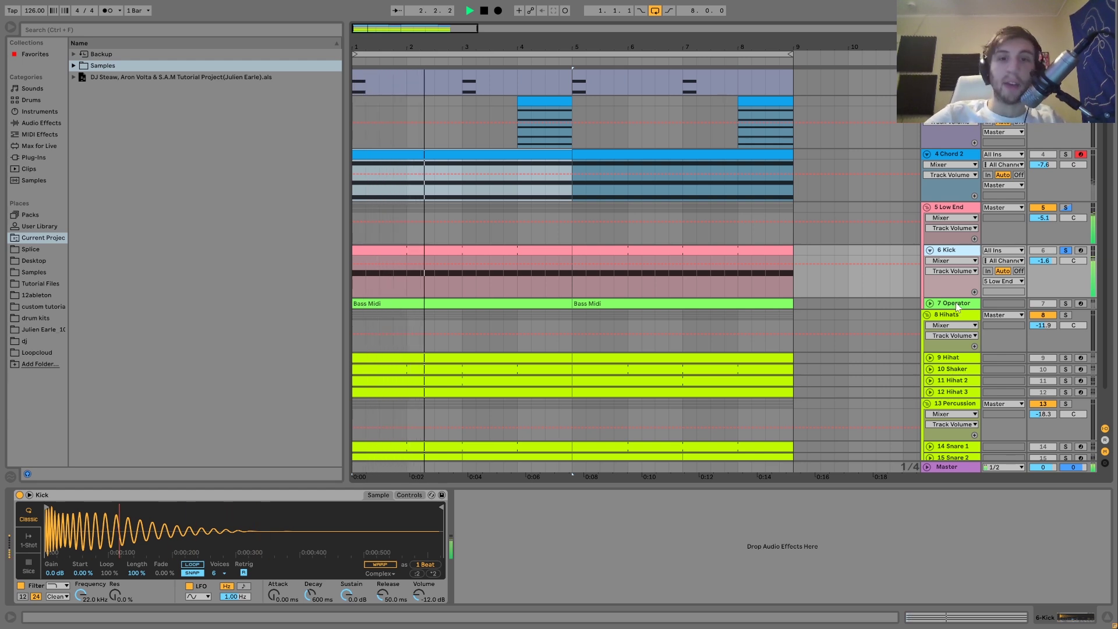
key(space)
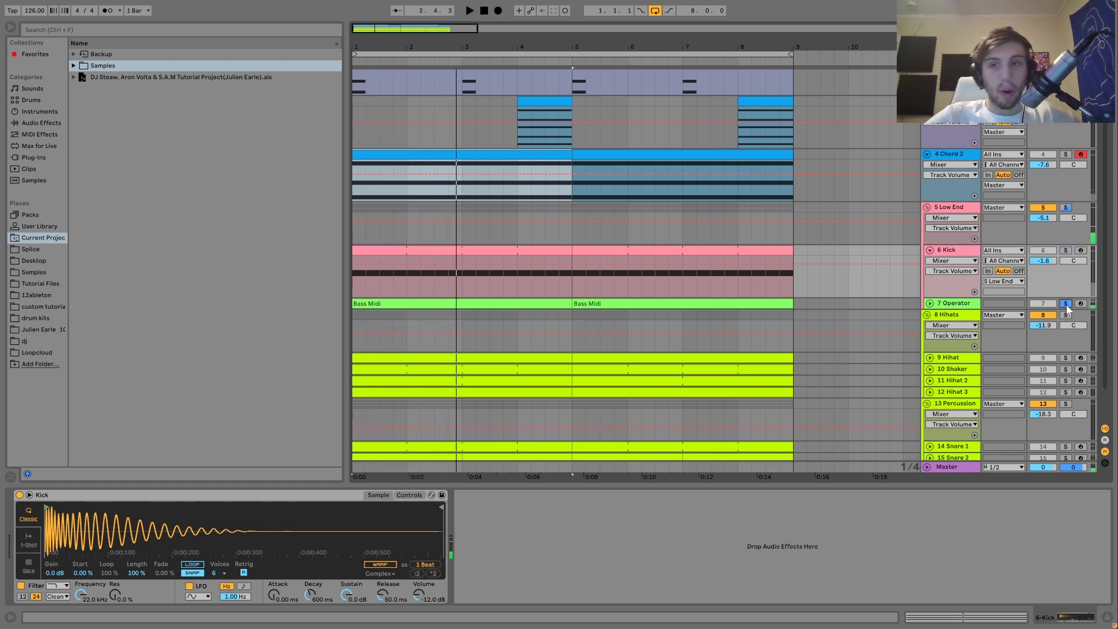
Step: Solo and unfold the Operator bass track, show its Operator, Drum Buss and EQ Eight devices, and play it
click(929, 303)
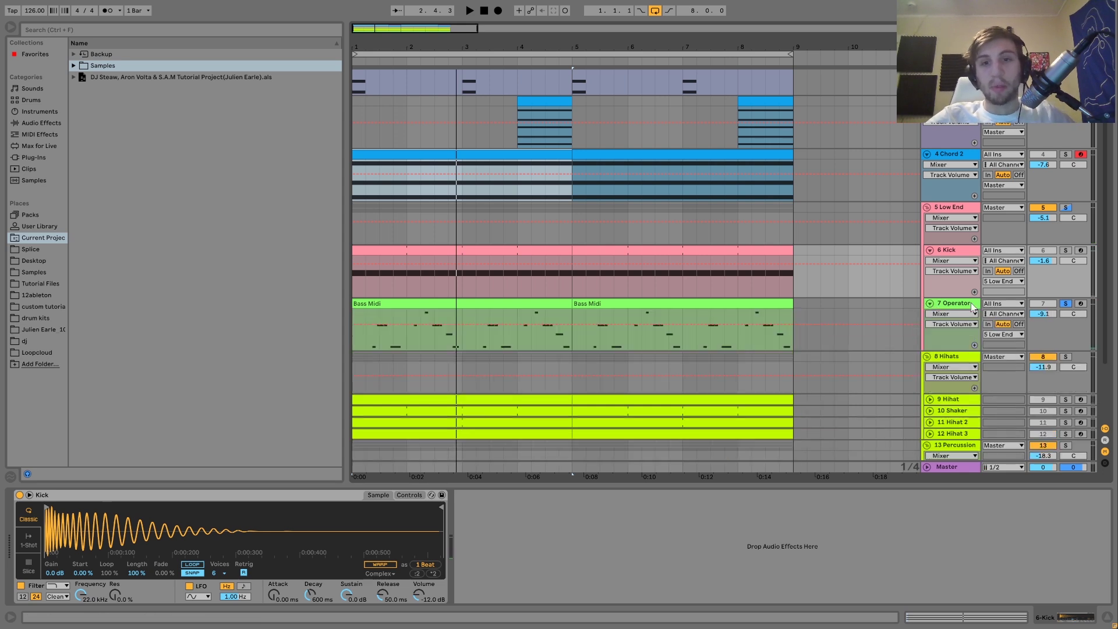
click(971, 305)
key(space)
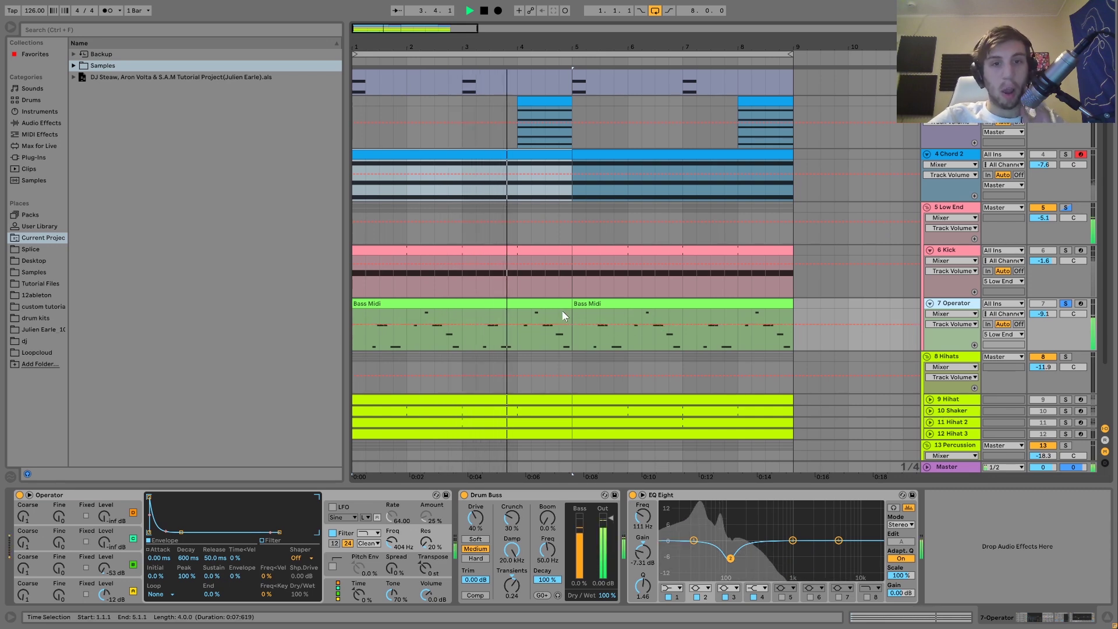
key(space)
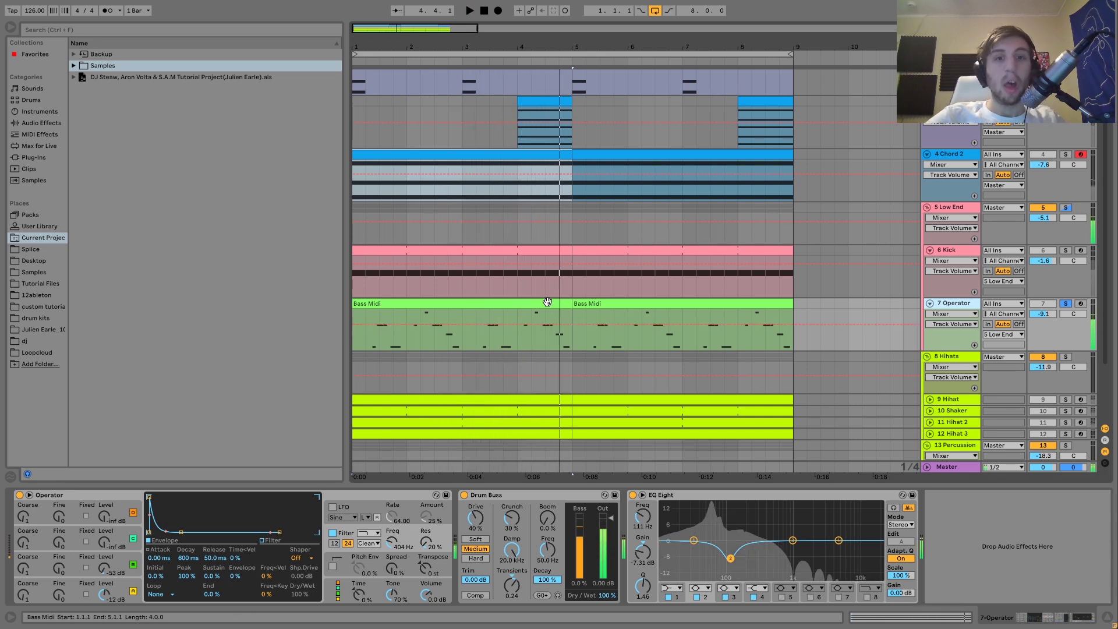
Step: Open the first Bass Midi clip and highlight its opening notes and the B1 and B0 notes in bars 2 and 4
double_click(561, 310)
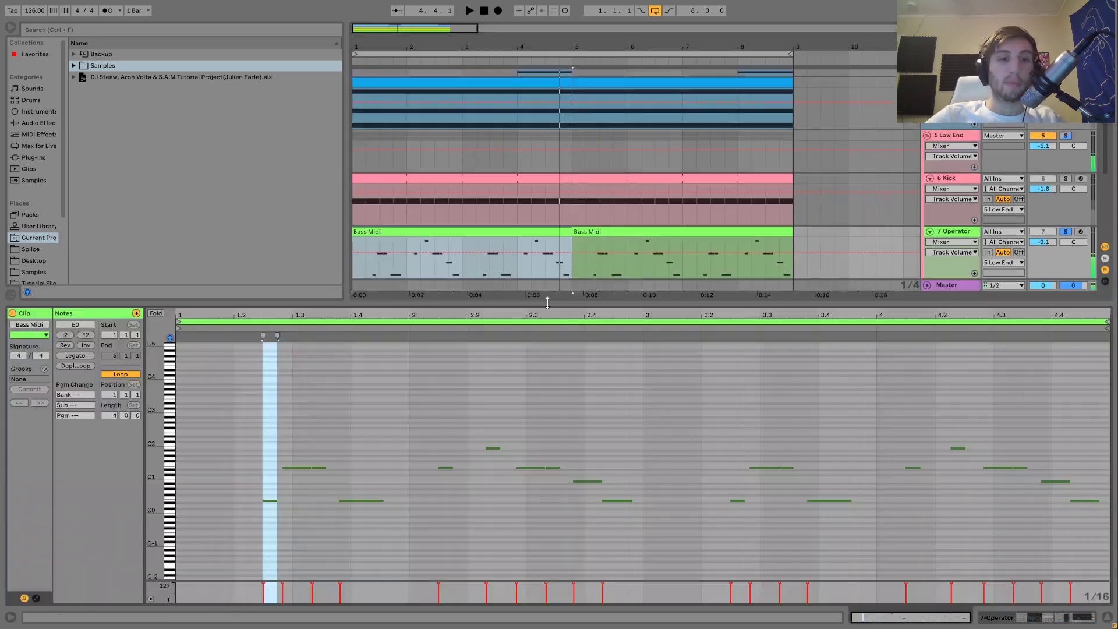
click(248, 486)
click(270, 500)
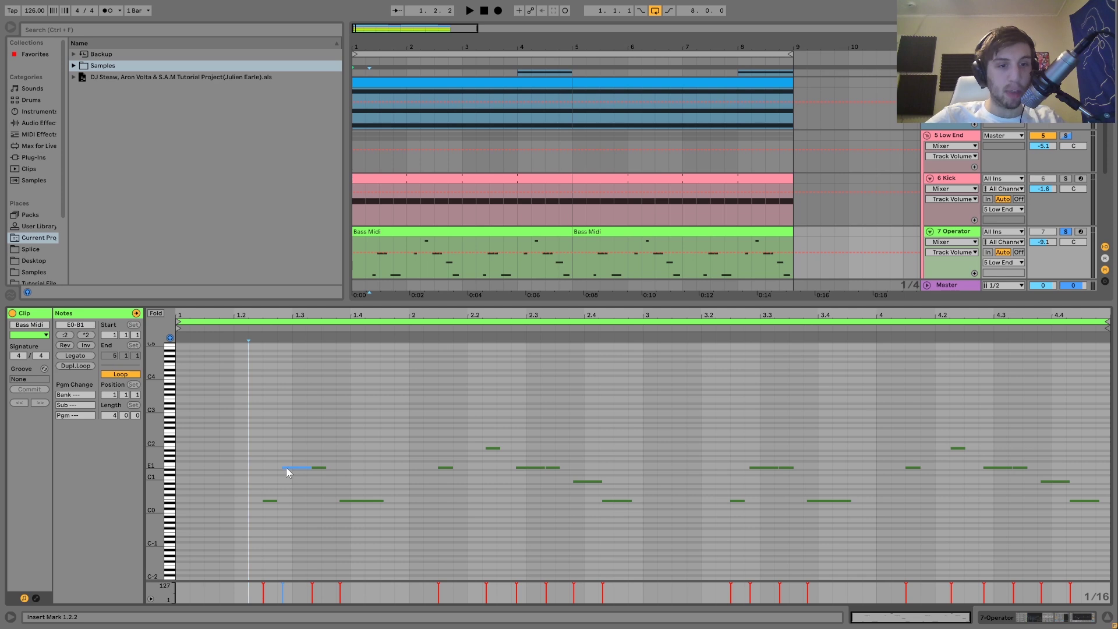
click(492, 449)
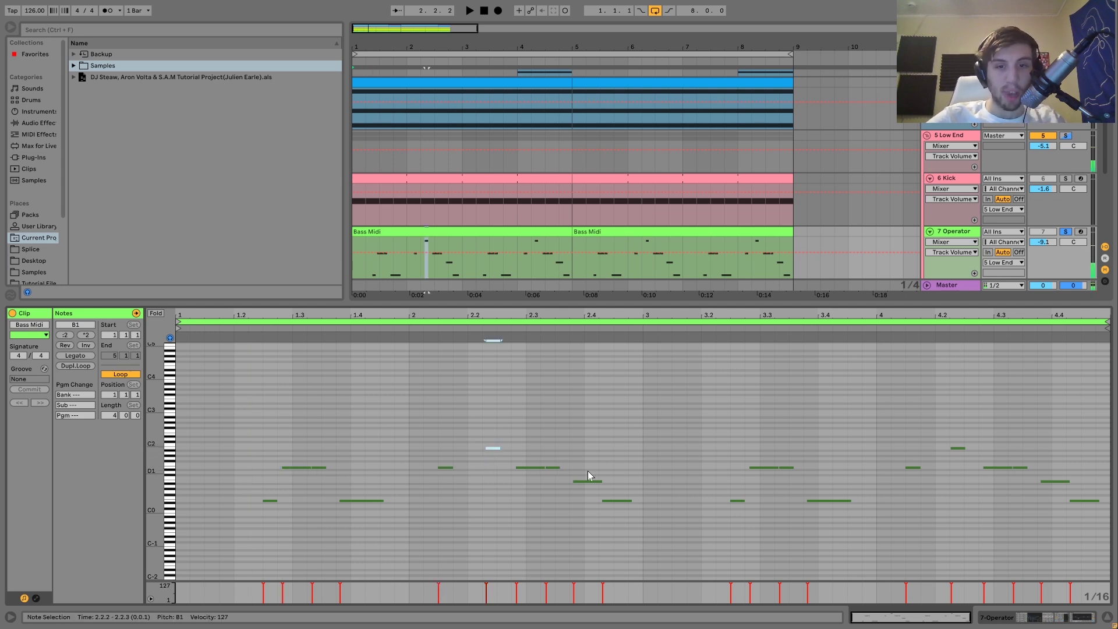
drag(587, 471, 586, 543)
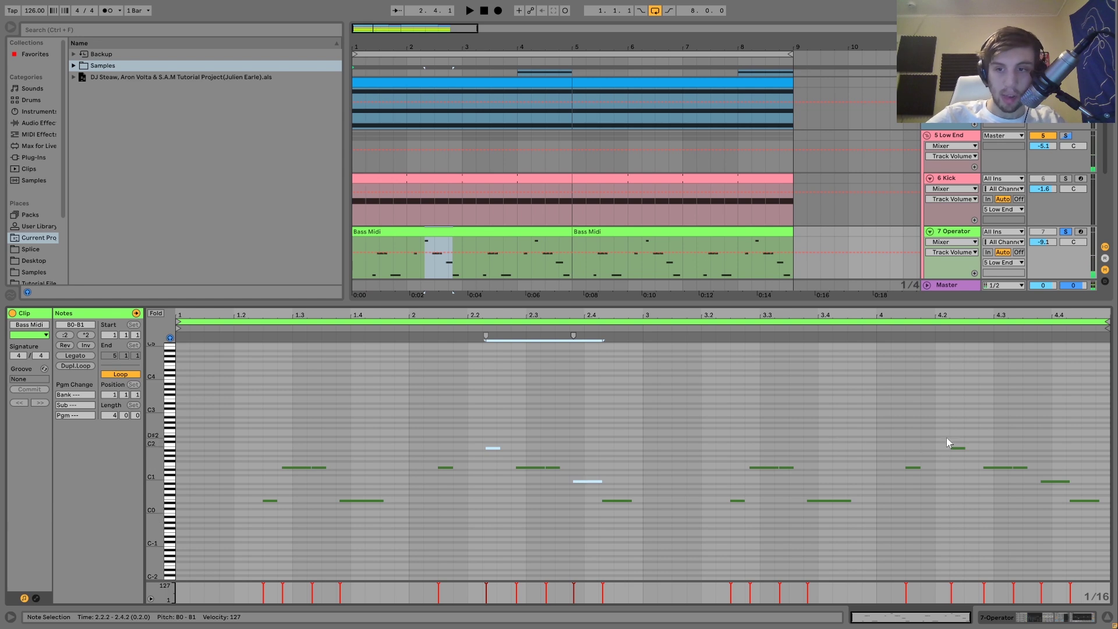
drag(946, 438, 963, 459)
drag(1053, 473, 1061, 540)
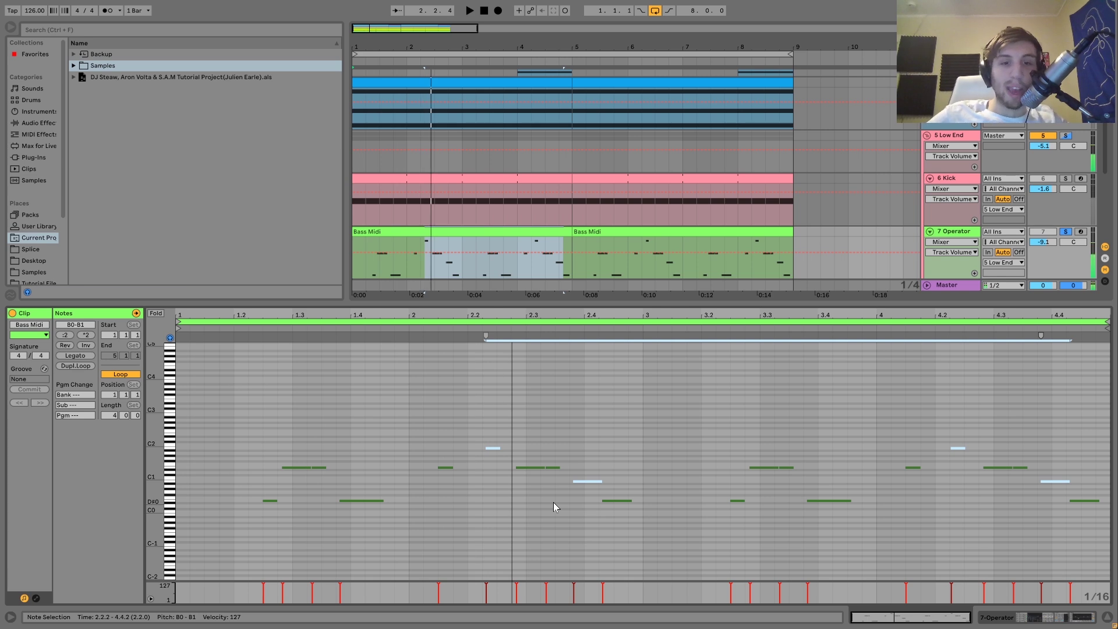
Step: Unsolo the Operator bass, show its device chain again and play it in the full mix
click(1064, 232)
click(953, 233)
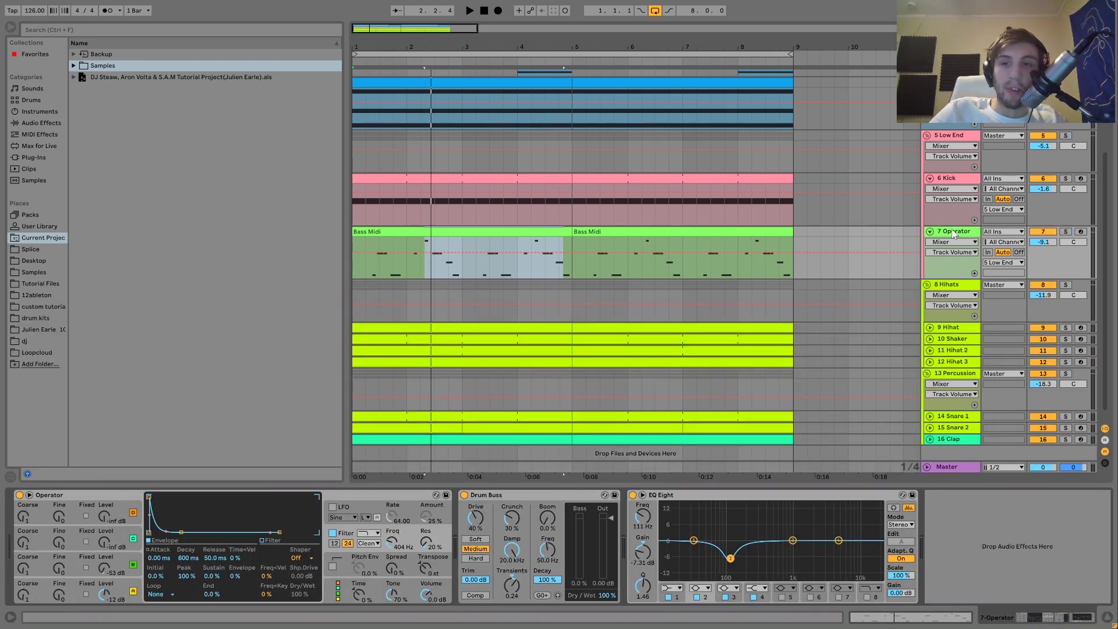
key(space)
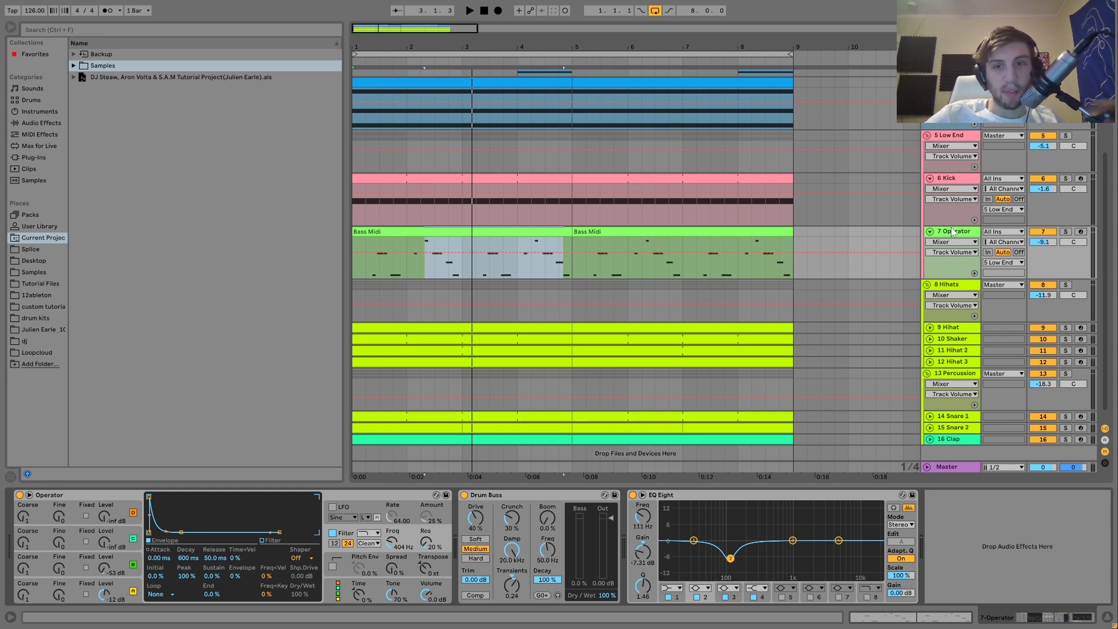
Step: Solo the Operator bass and switch oscillators A and B off and back on in turn, playing the clip to compare oscillator B
click(467, 231)
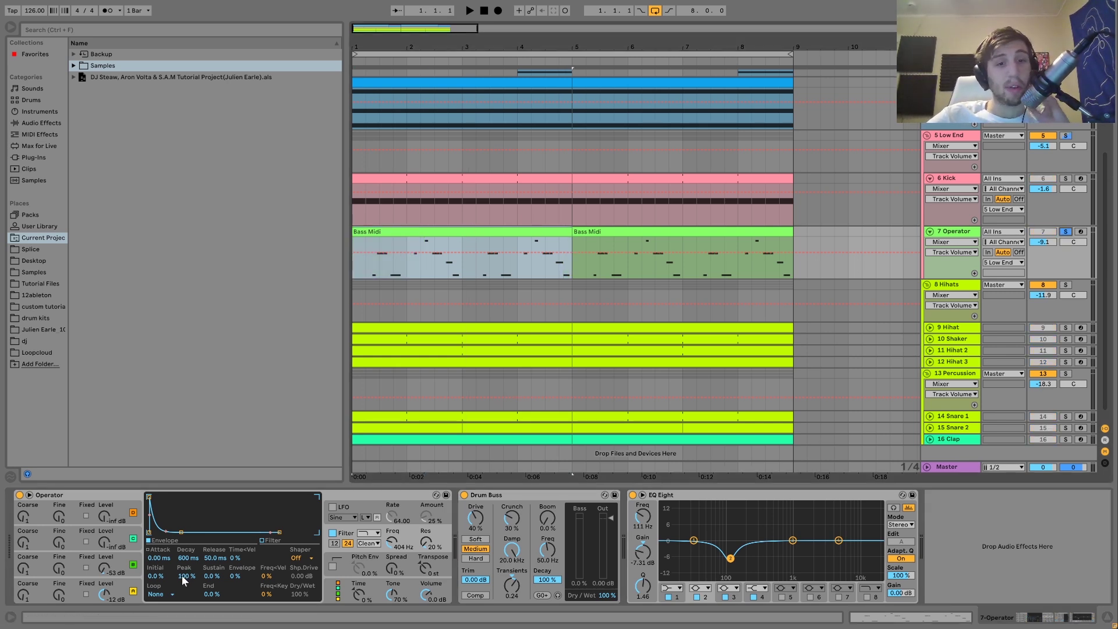
click(133, 590)
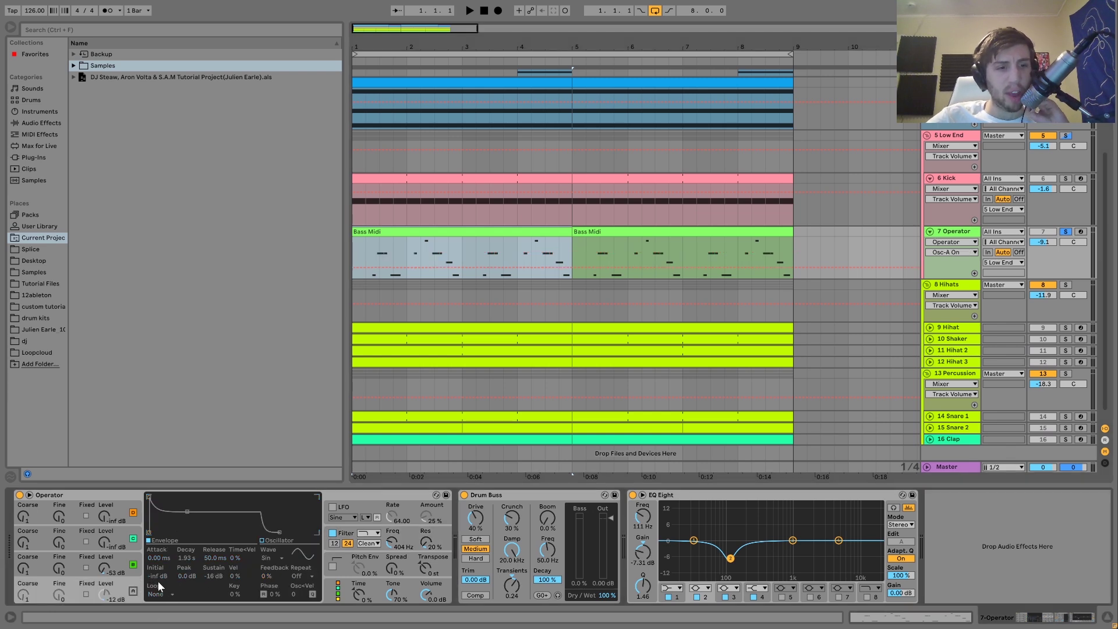
click(133, 591)
click(117, 565)
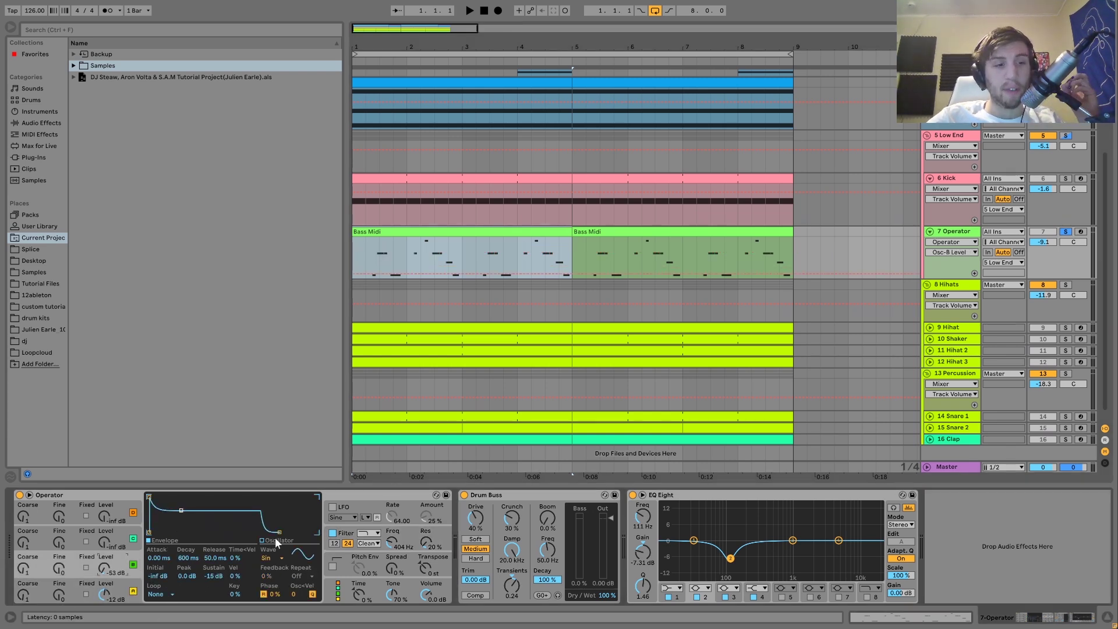
click(133, 564)
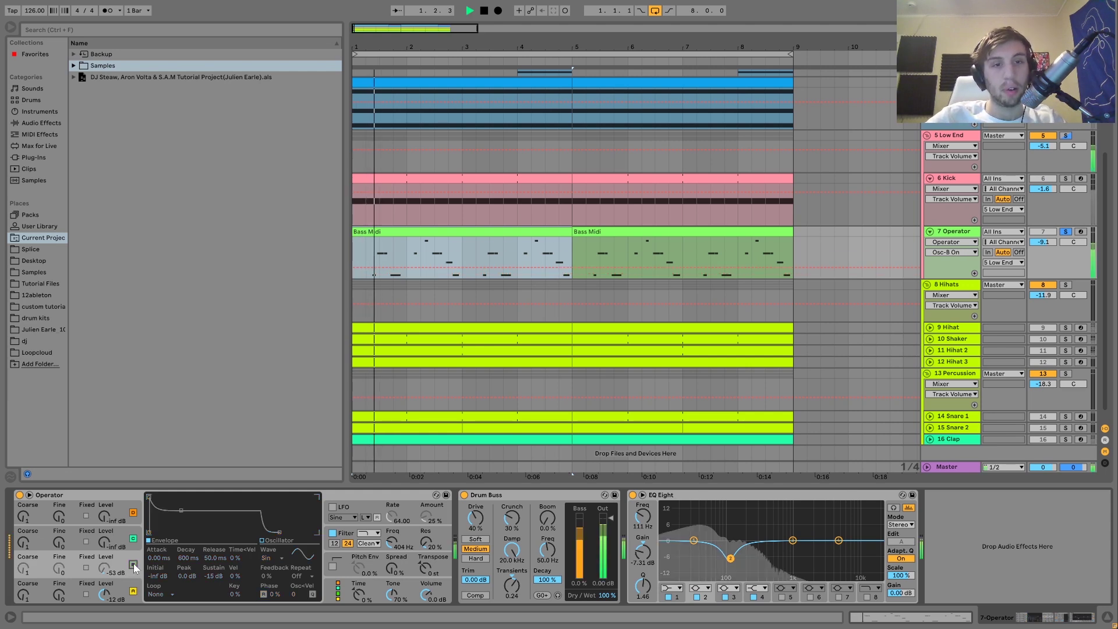
click(133, 564)
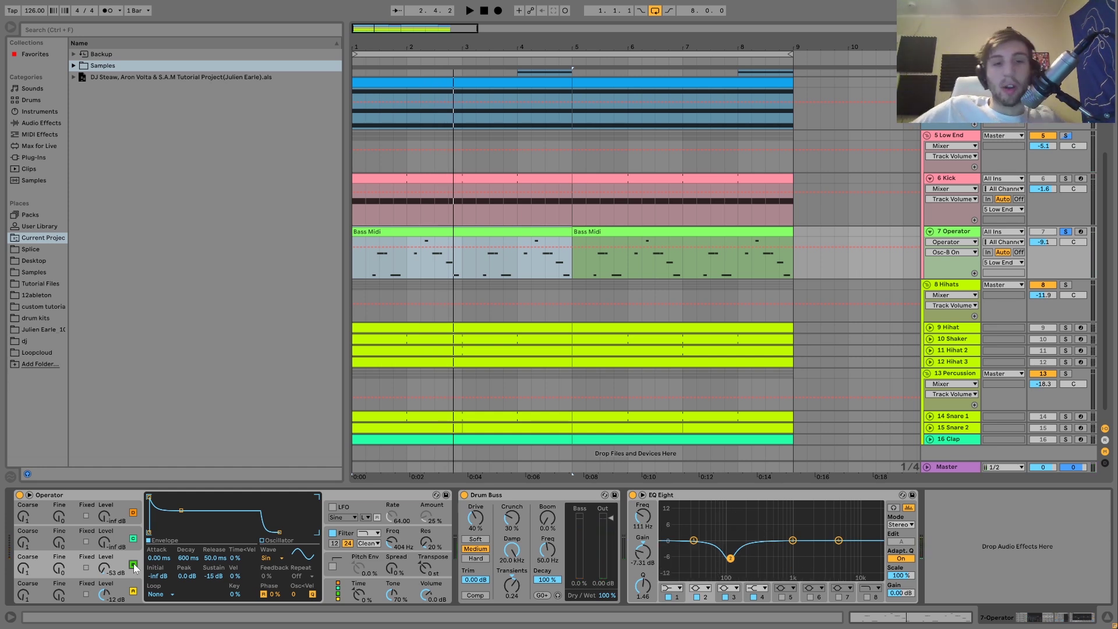
Step: Show Operator's filter envelope, play the bass with the filter off and back on, and show the EQ Eight curve
click(349, 541)
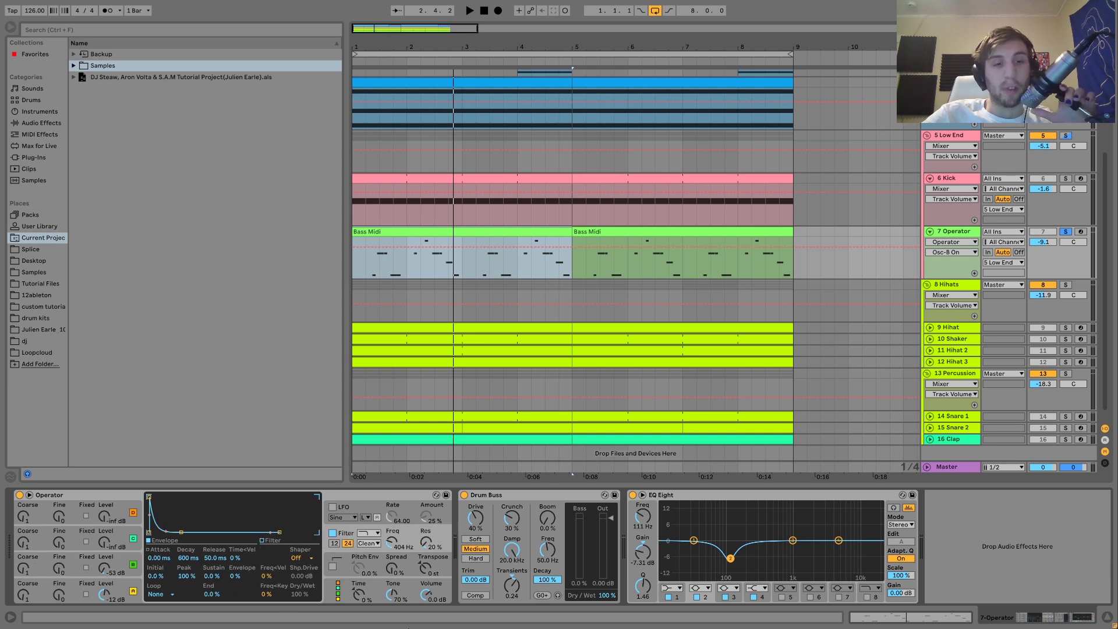
click(332, 533)
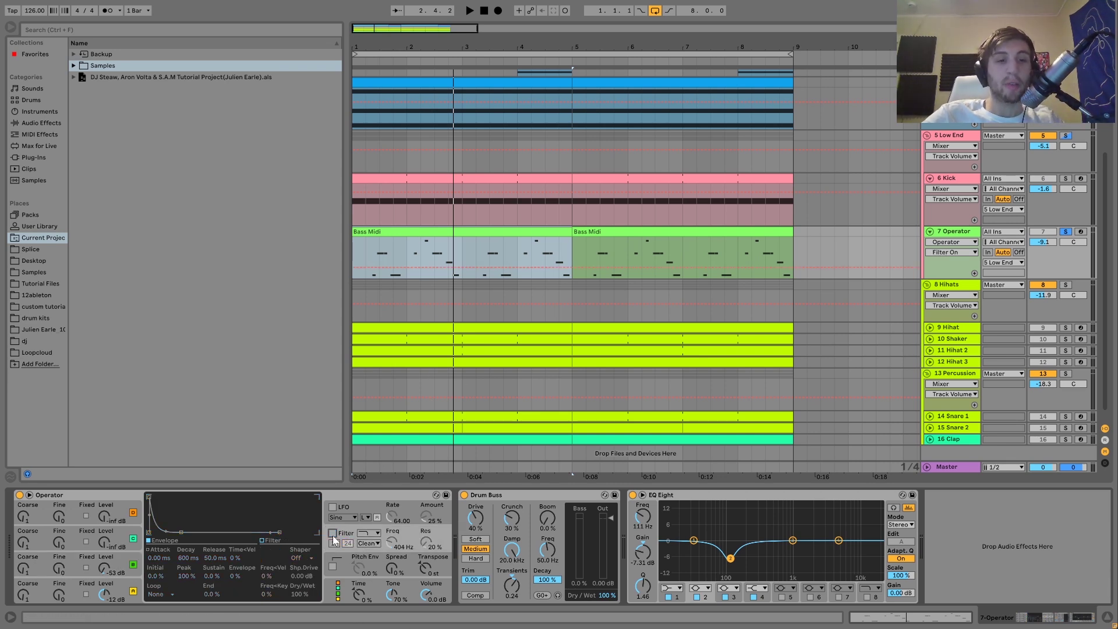
click(416, 252)
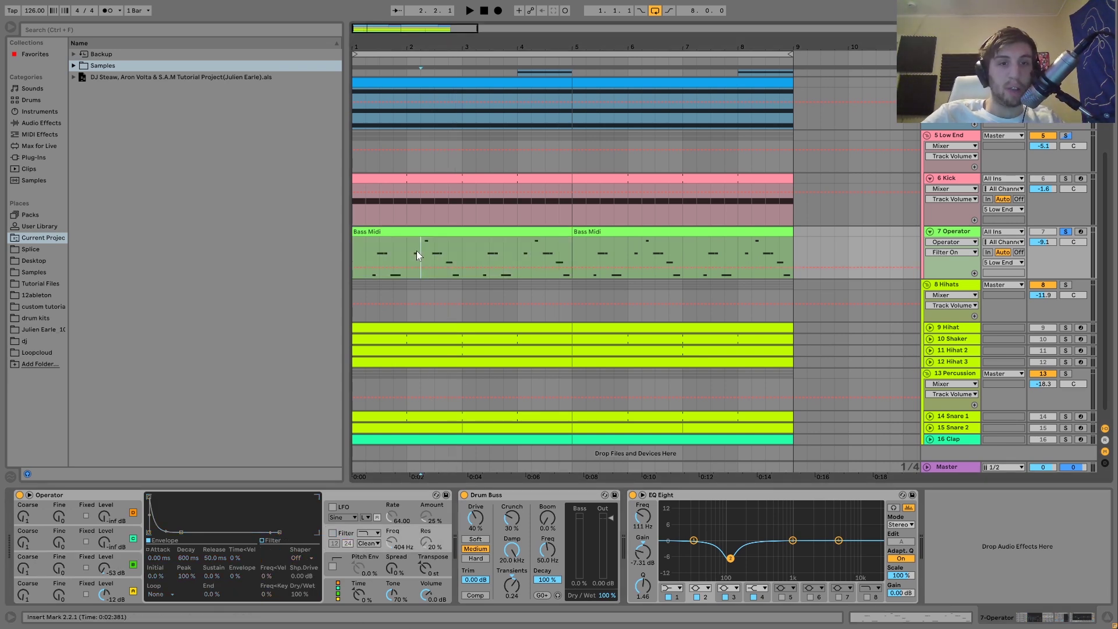
key(space)
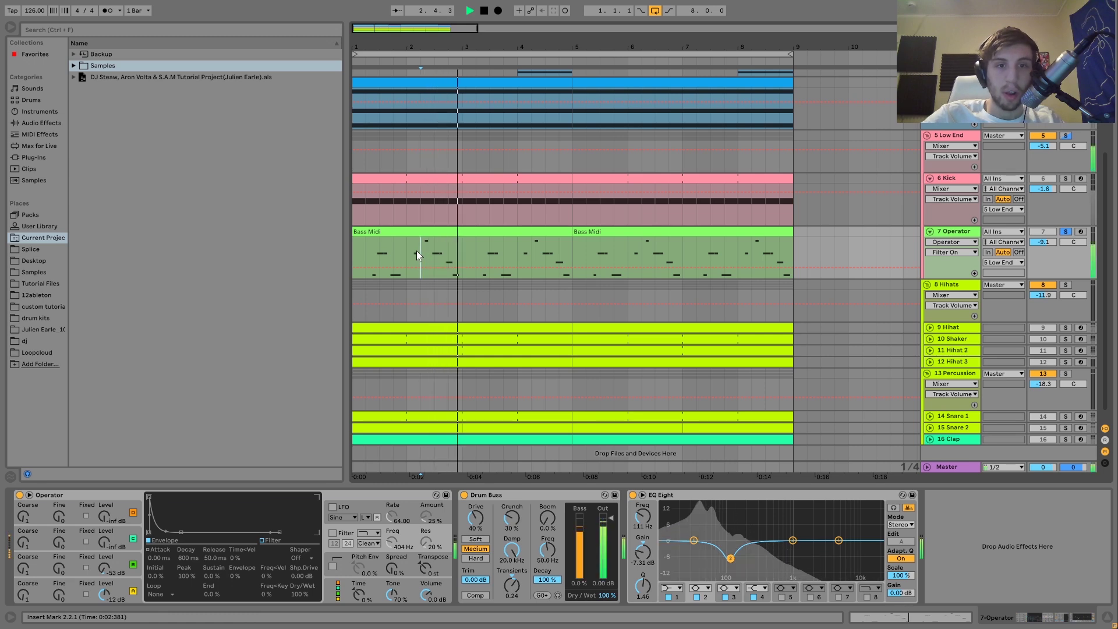
key(space)
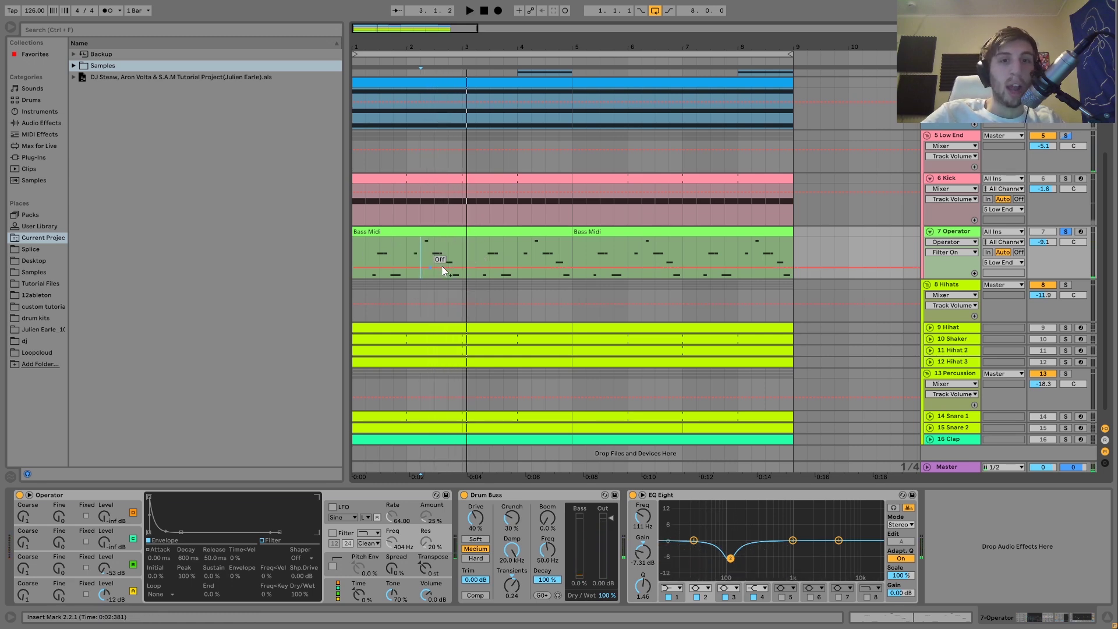
key(space)
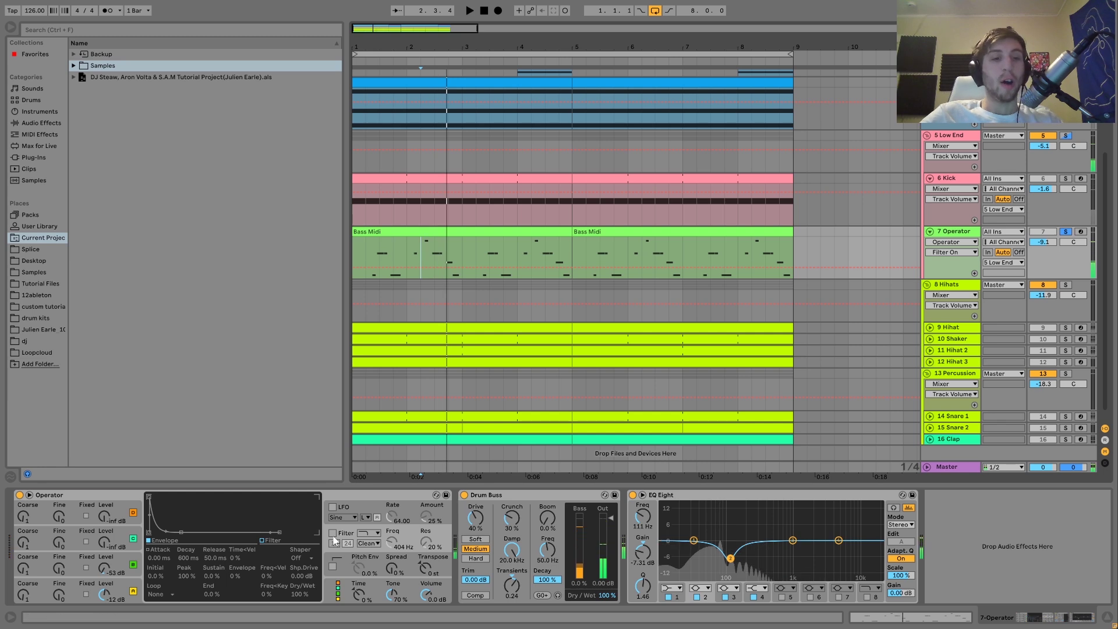
click(333, 533)
key(space)
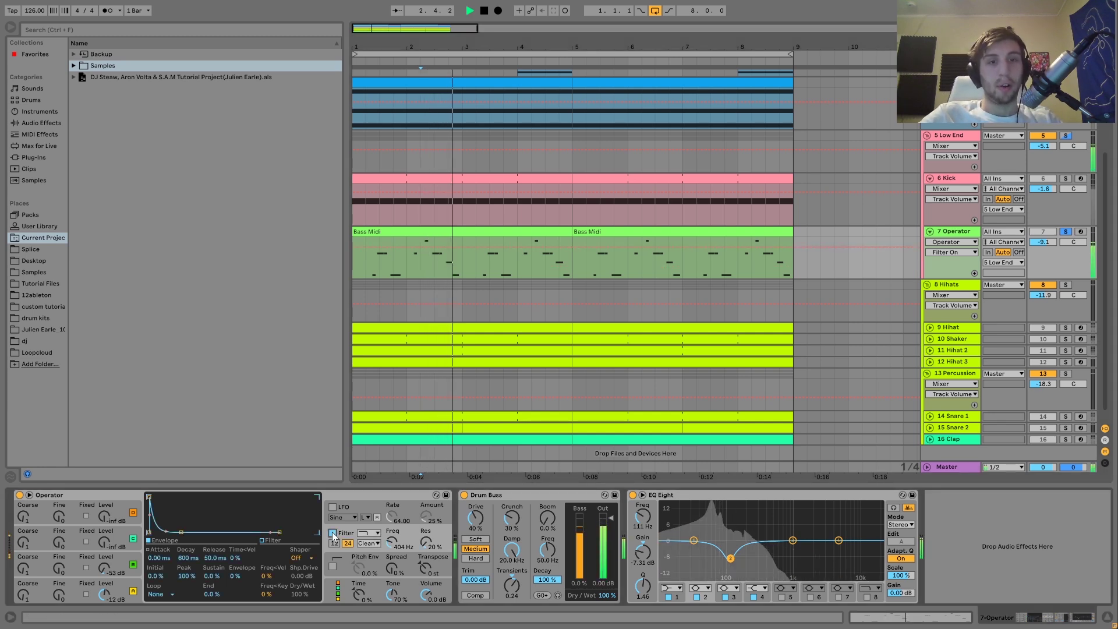
key(space)
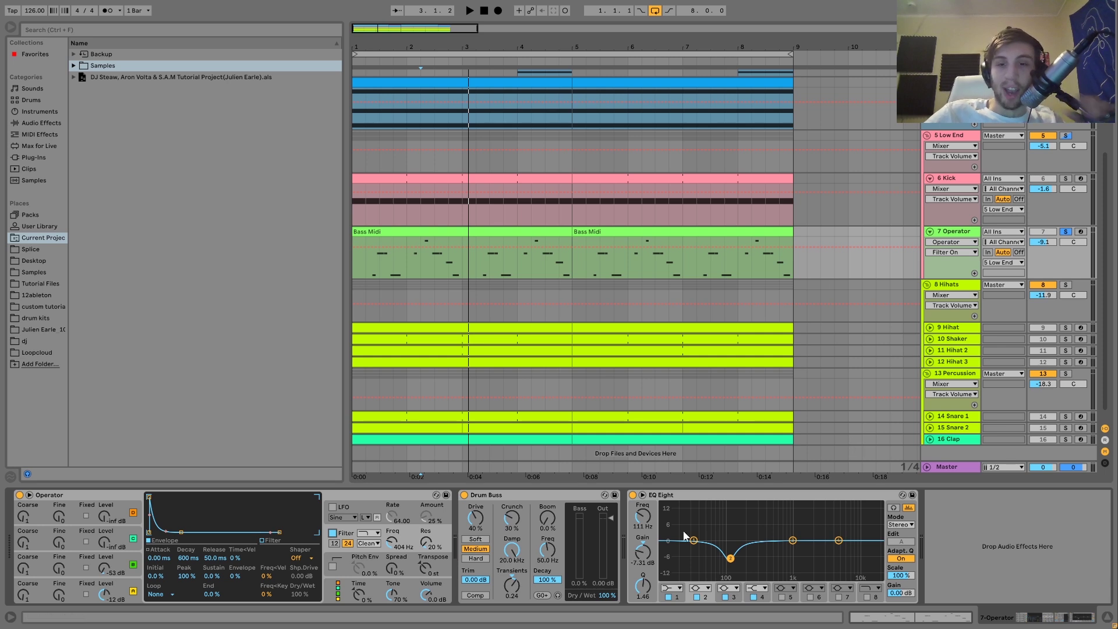
click(674, 497)
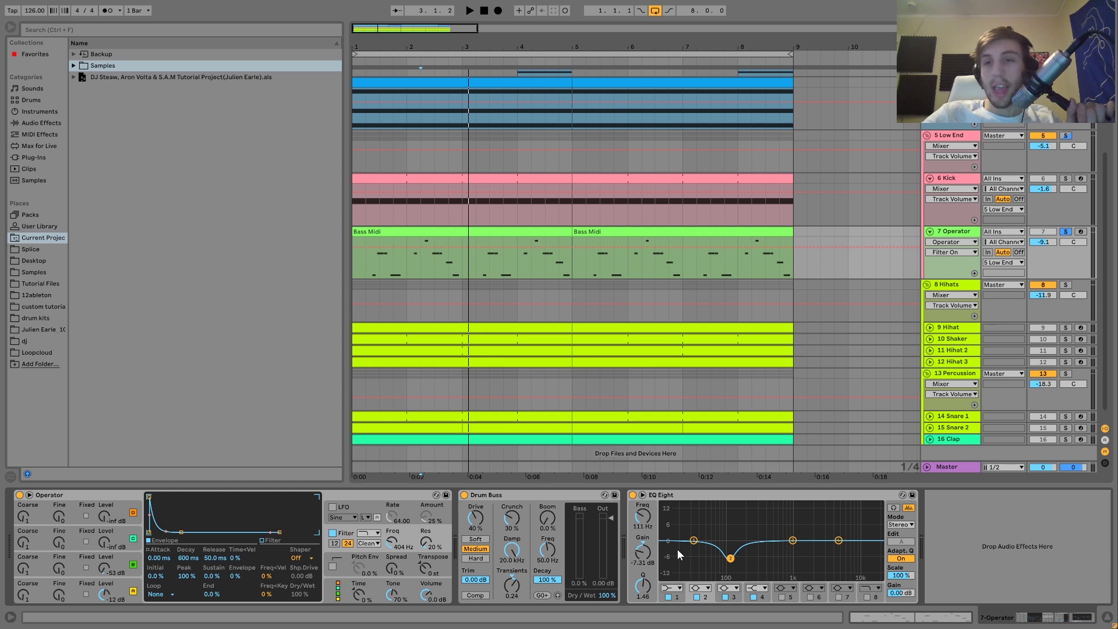
Step: Solo the Low End group and play it with its Saturator bypassed, then undo the bypass and play it again
click(1066, 136)
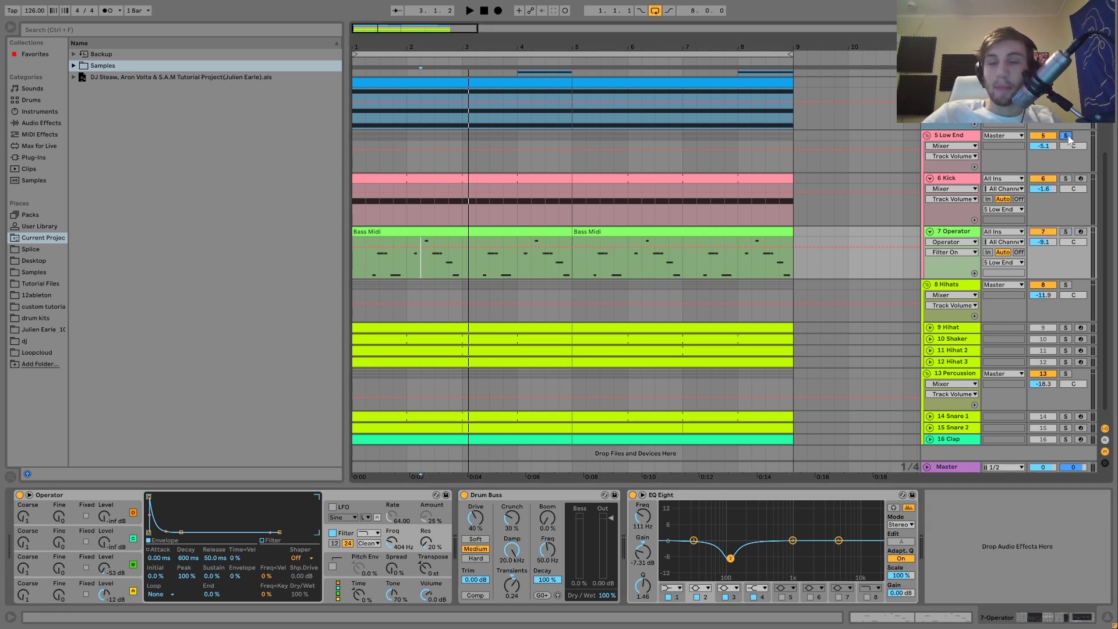
click(944, 134)
key(space)
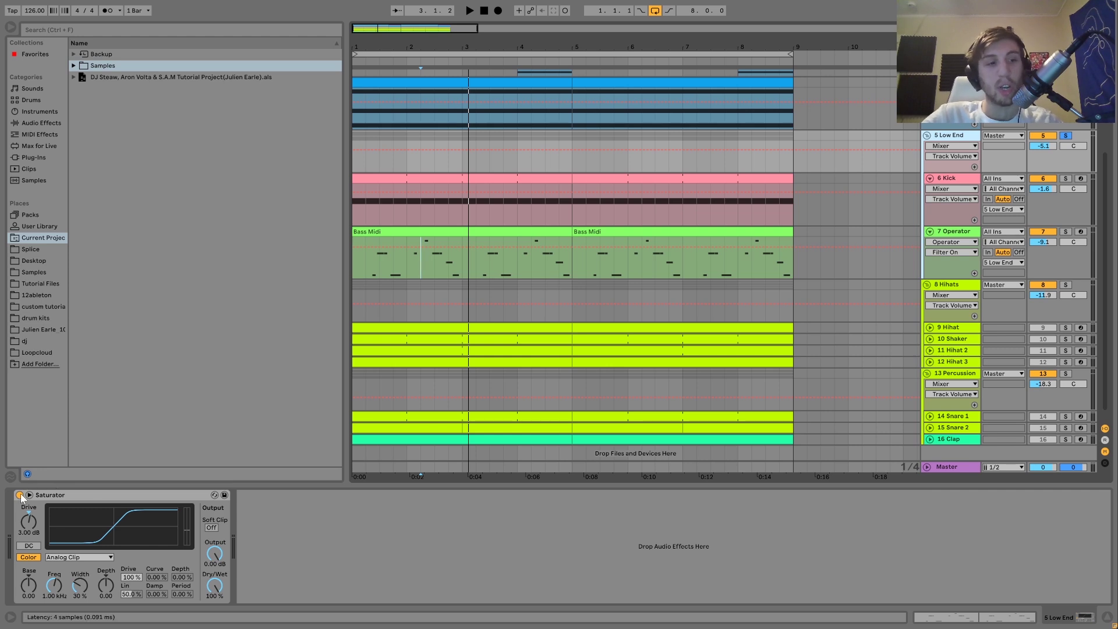
click(20, 494)
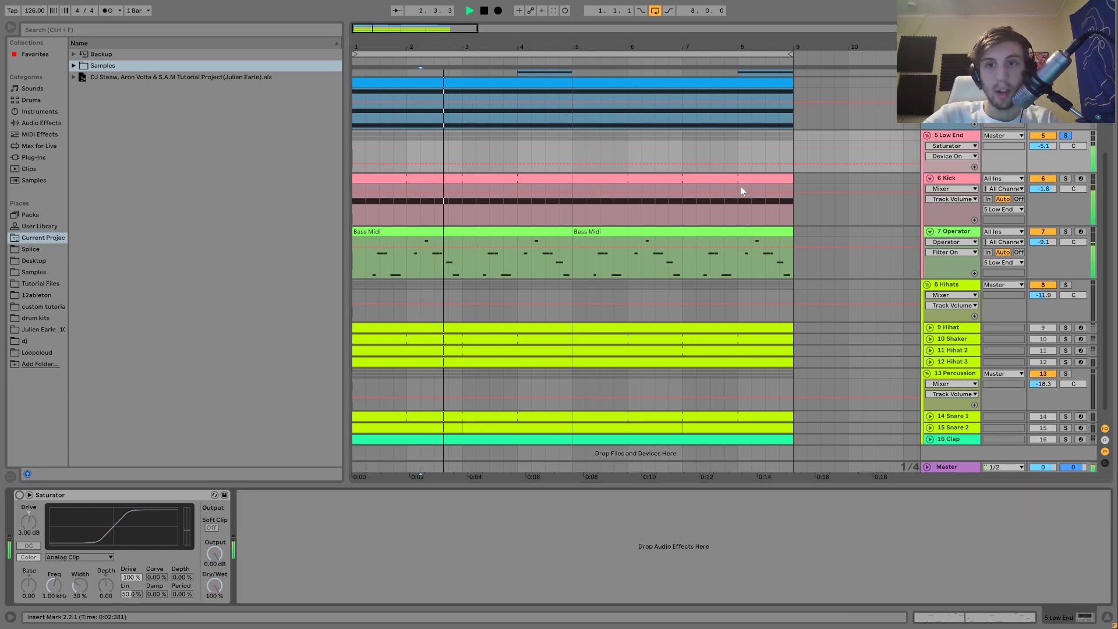
key(ctrl+z)
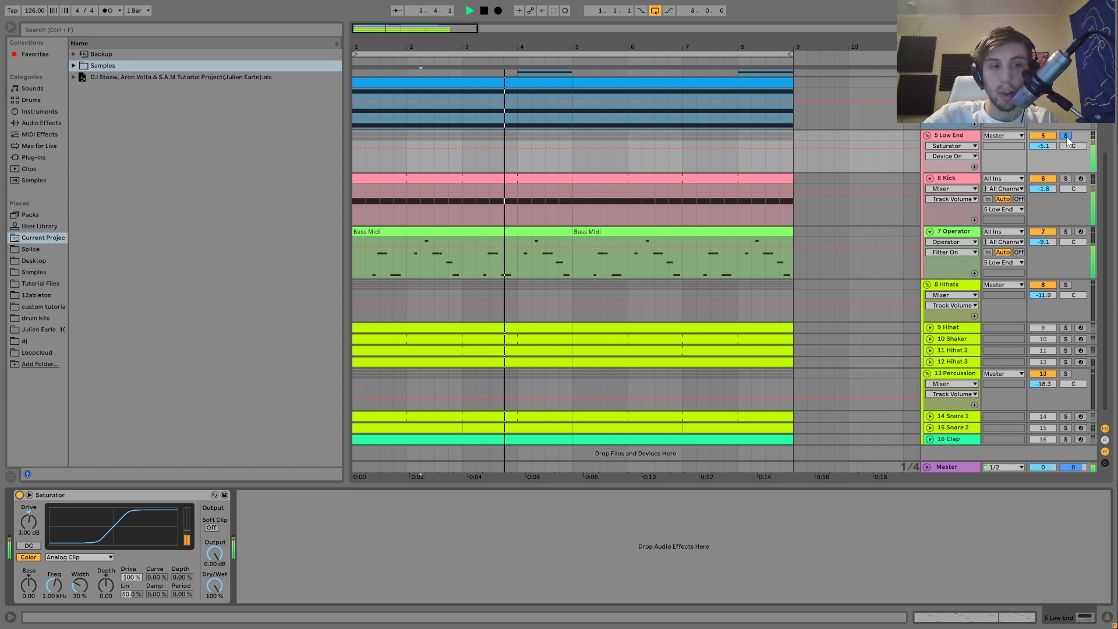
key(space)
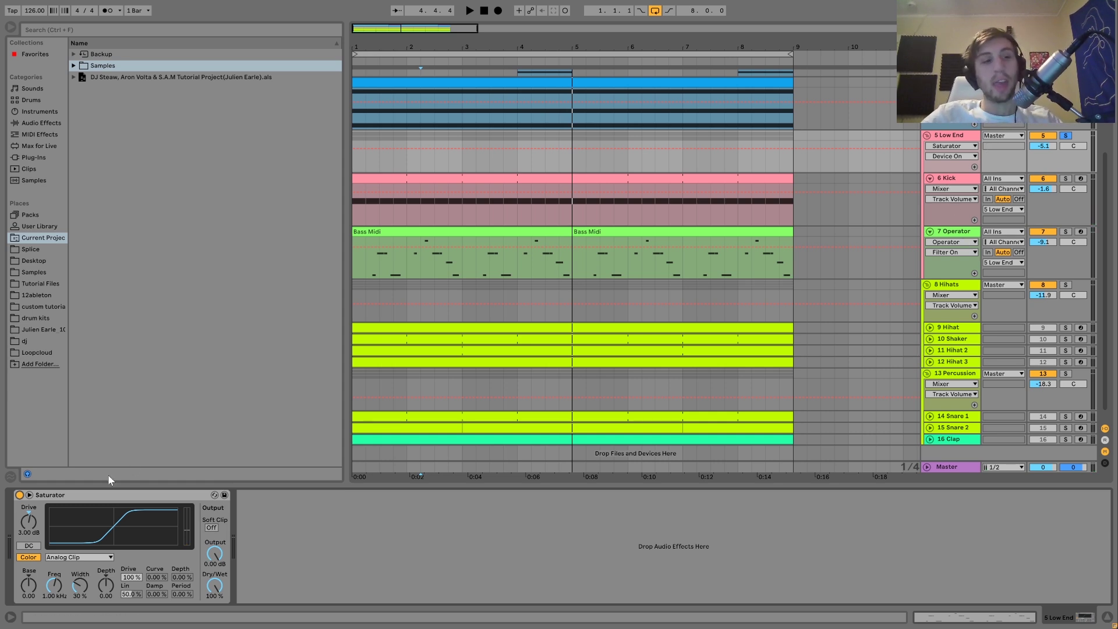
key(space)
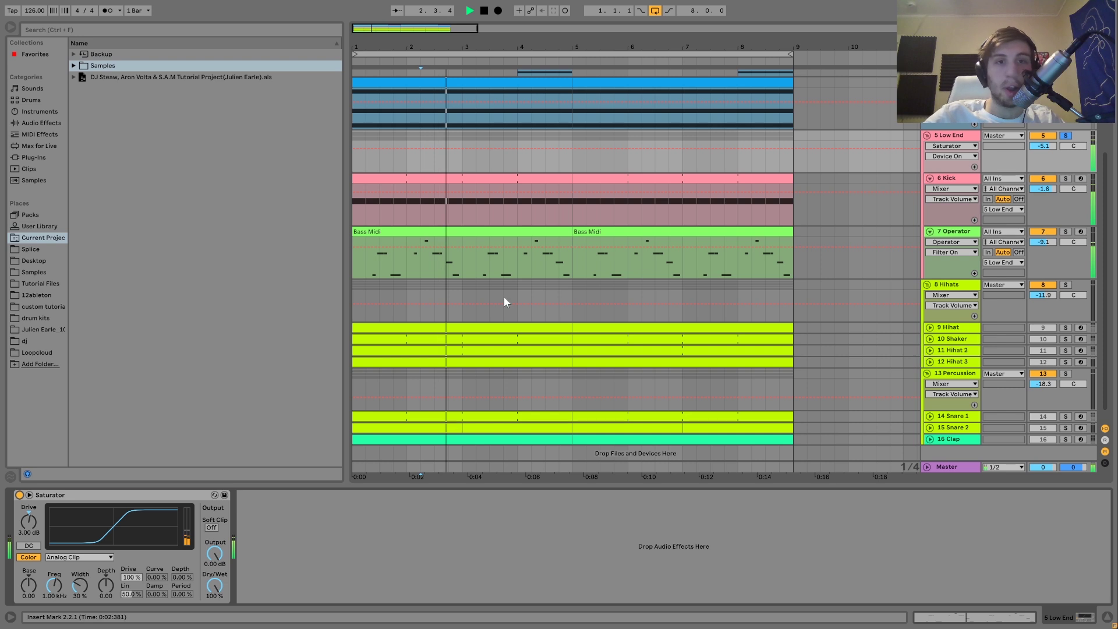
Step: Unsolo the Low End group, show its Saturator and play it in the full mix
click(1065, 136)
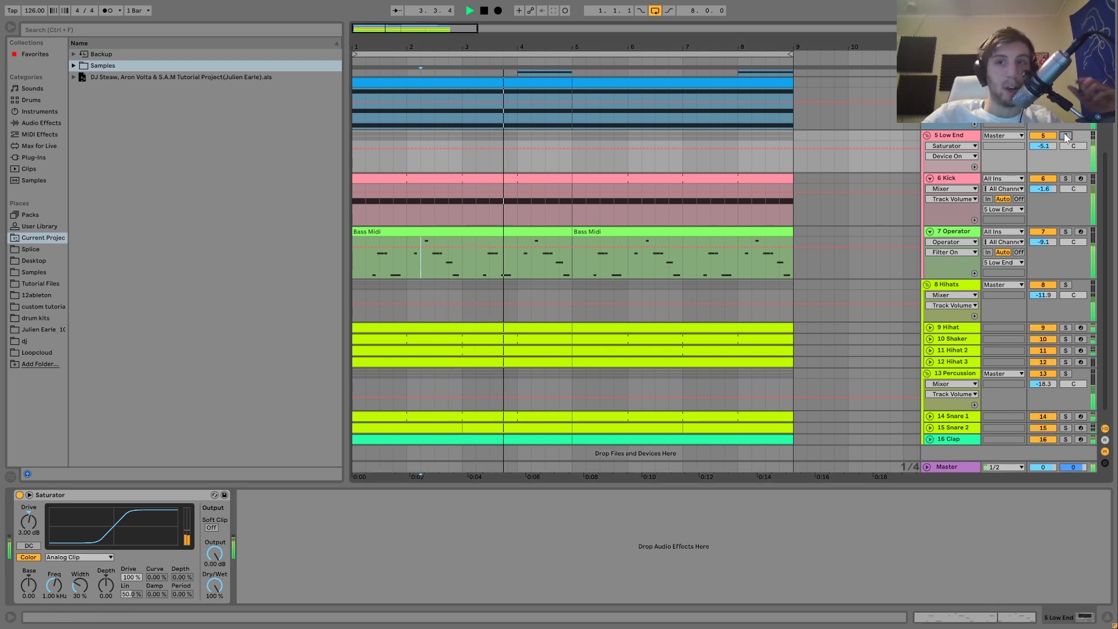
click(954, 138)
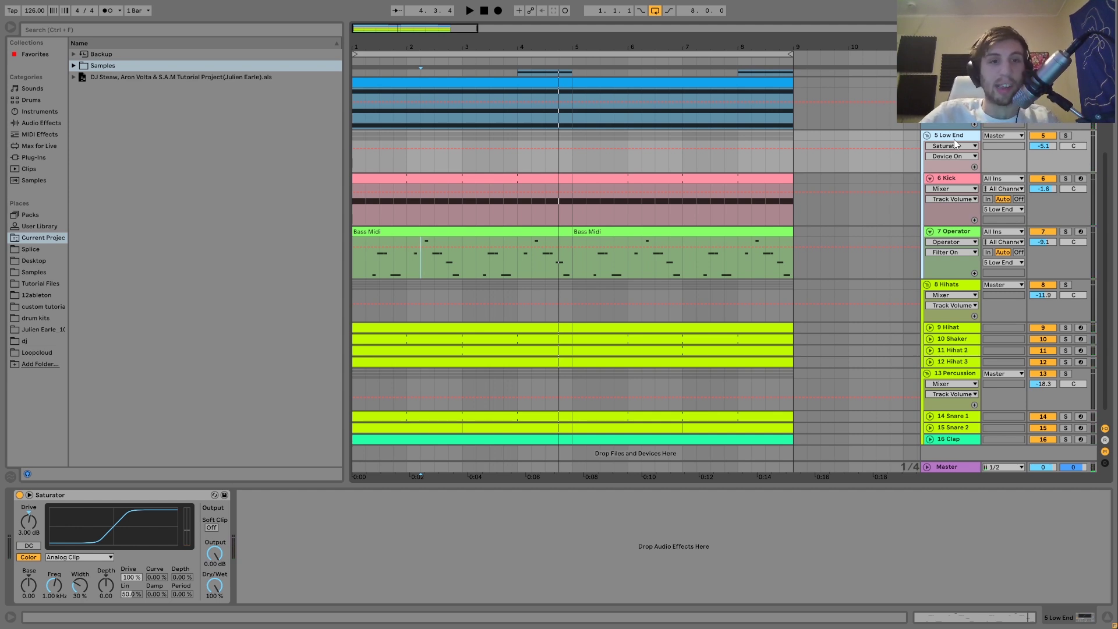
key(space)
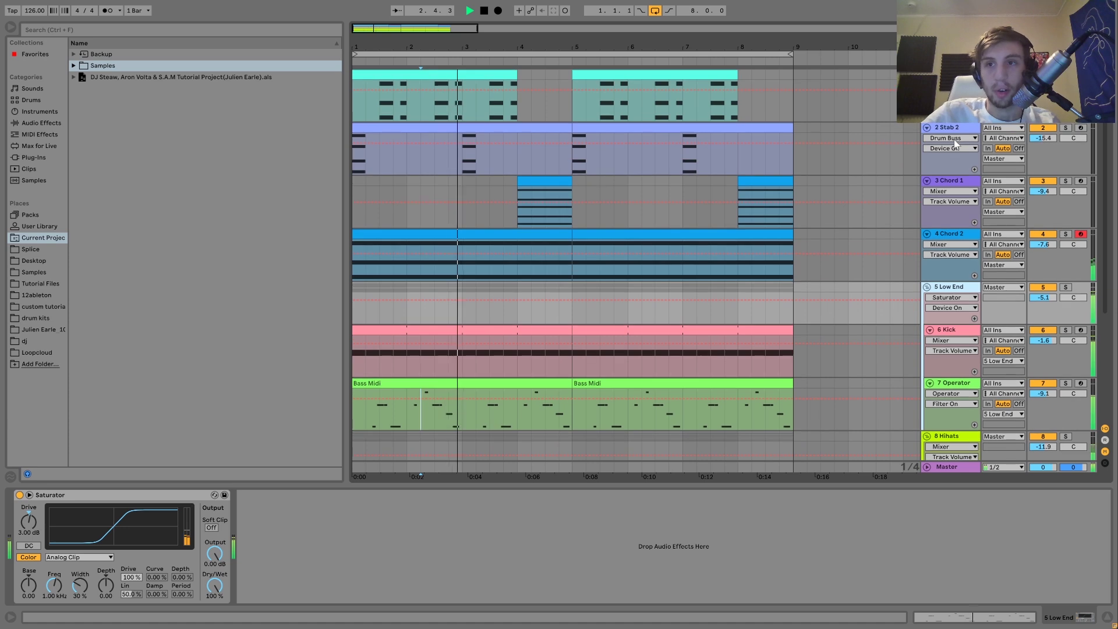
scroll(994, 275, down, 1)
scroll(994, 275, down, 10)
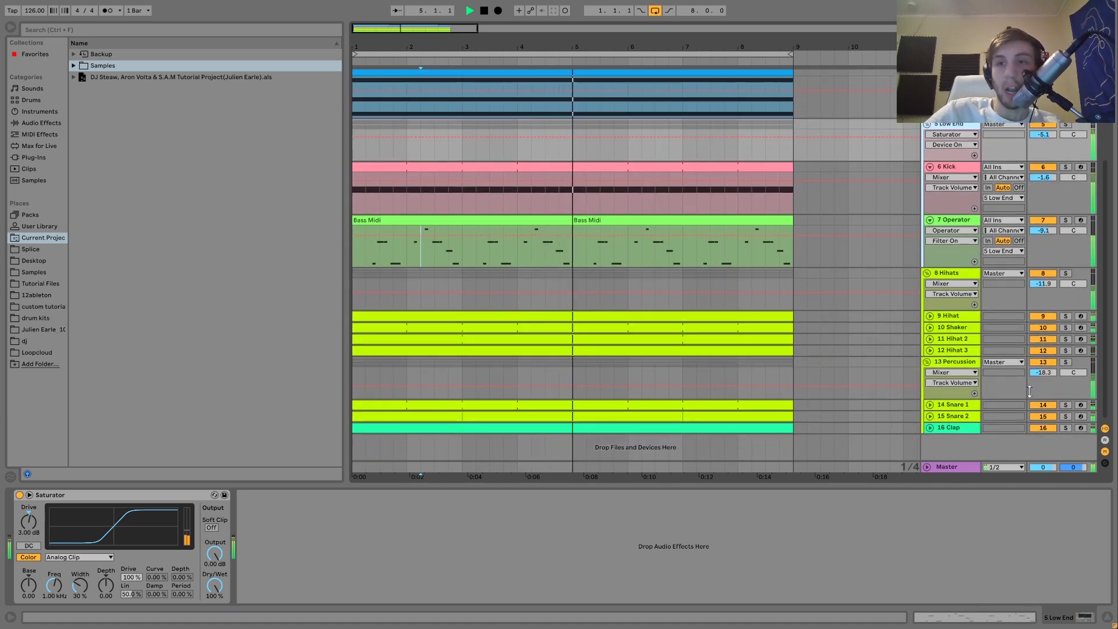
scroll(997, 350, up, 6)
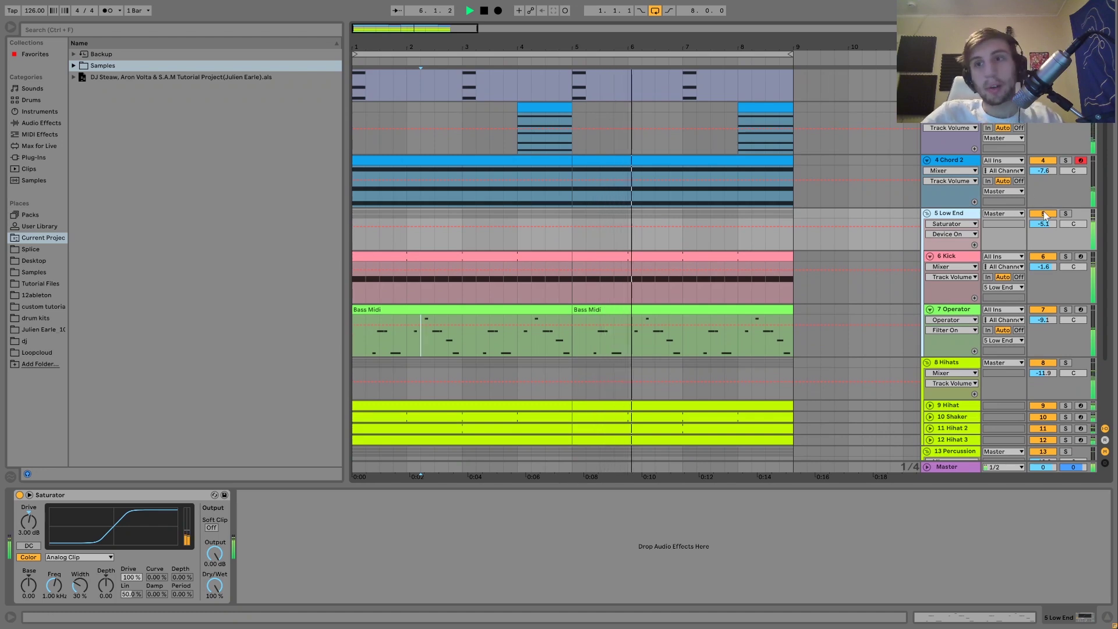
key(space)
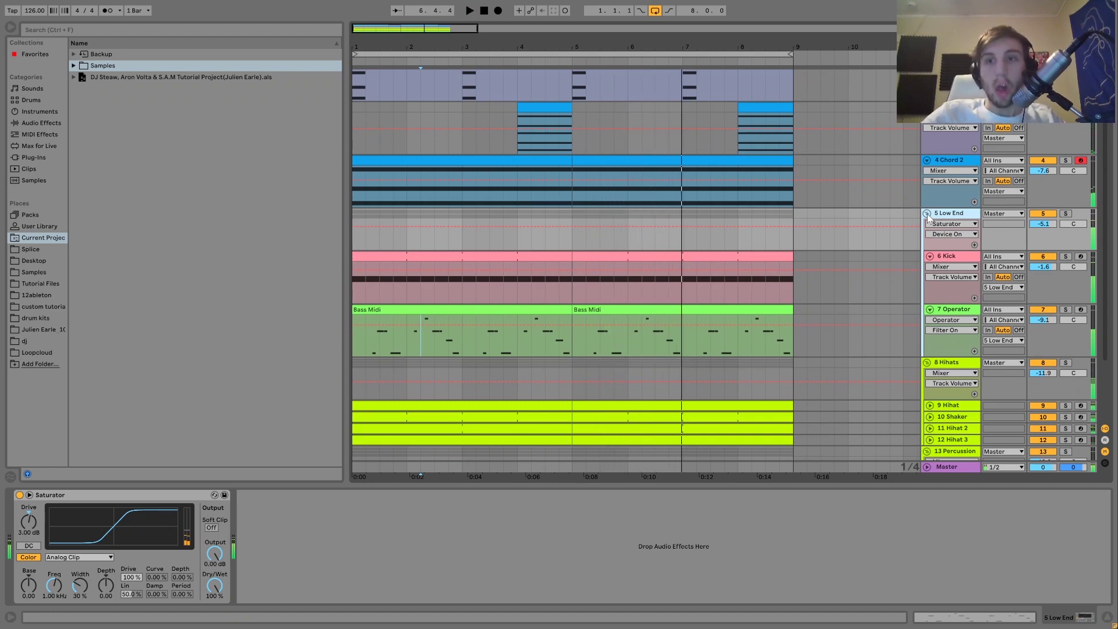
Step: Fold the Low End group so its kick and bass tracks are collapsed
click(927, 213)
click(927, 214)
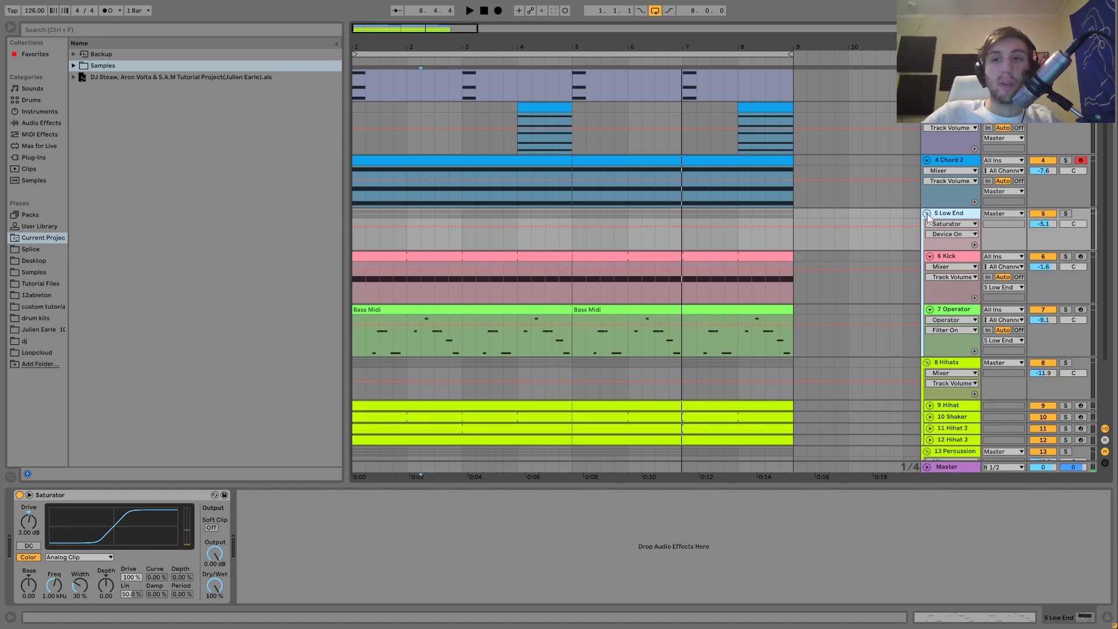
click(926, 213)
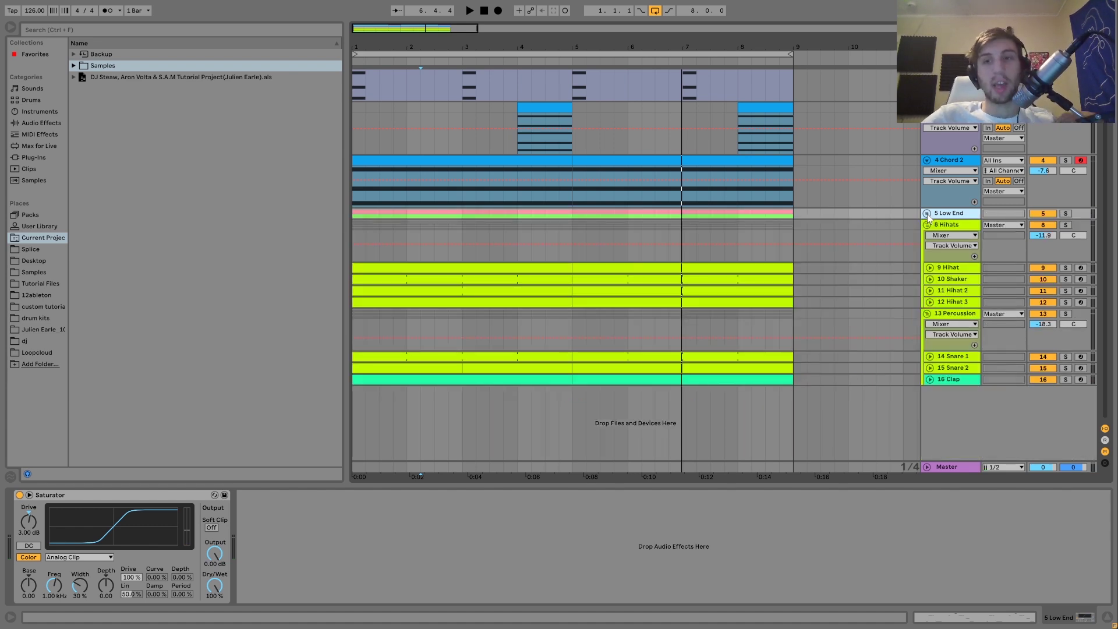
Step: Solo the Hihats group, show its Saturator and EQ Eight, and play it from the start of bar 1
click(953, 224)
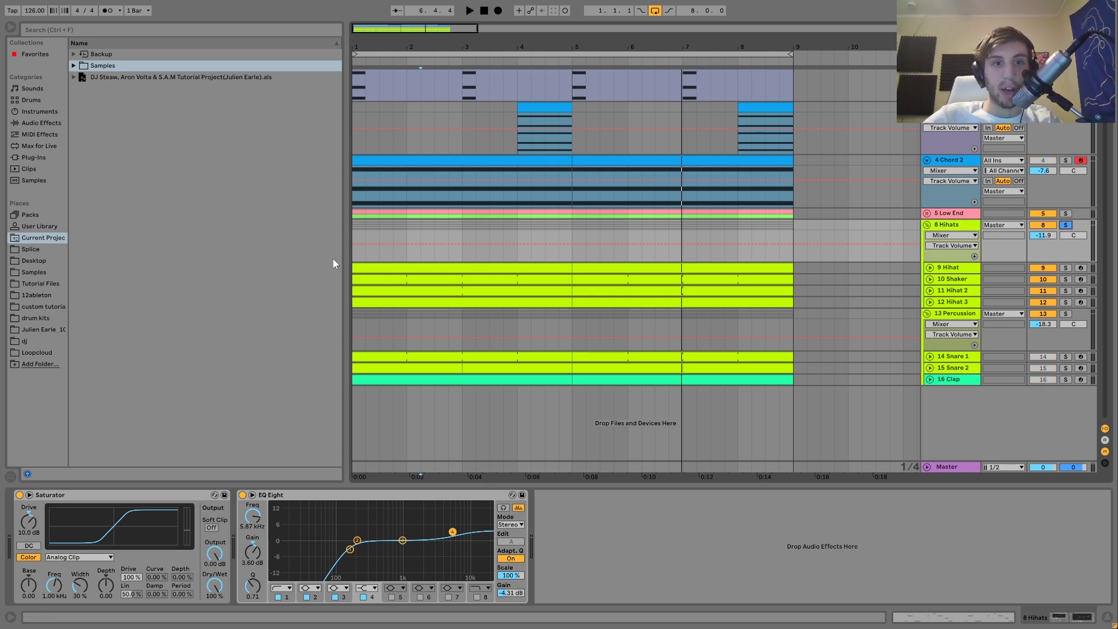
click(354, 225)
key(space)
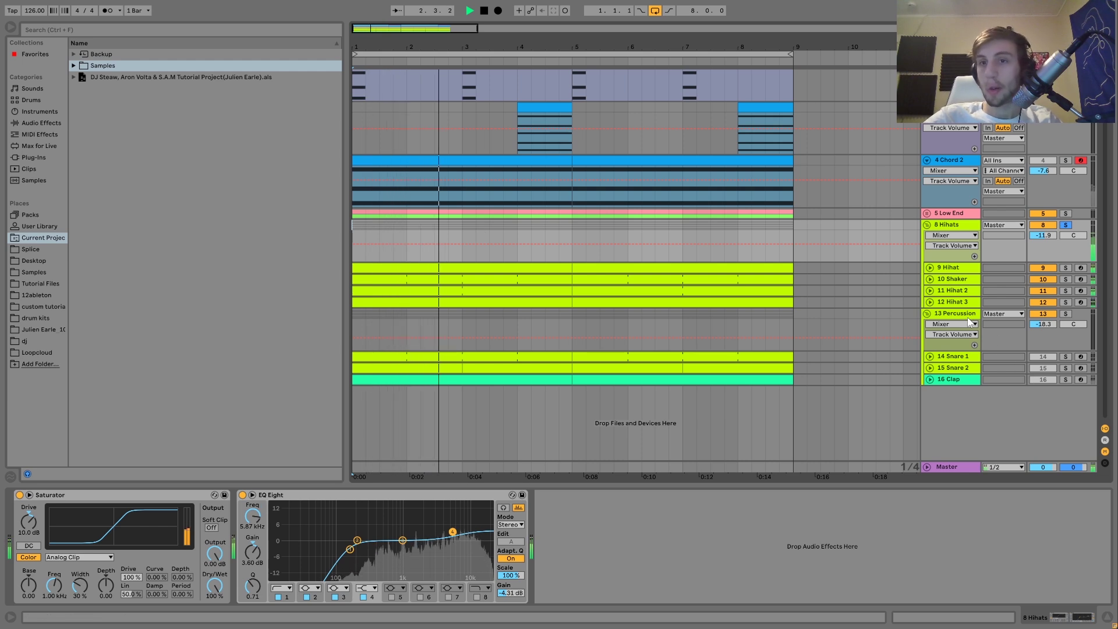
Step: Unfold the Hihat, Shaker, Hihat 2 and Hihat 3 tracks to show their MIDI patterns, and stop playback
click(929, 302)
click(929, 291)
click(929, 278)
click(930, 268)
scroll(1080, 217, down, 3)
key(space)
Step: Solo and play the Hihat track, and show its sampler's waveform and controls alongside the Auto Filter
click(1065, 176)
key(space)
click(943, 177)
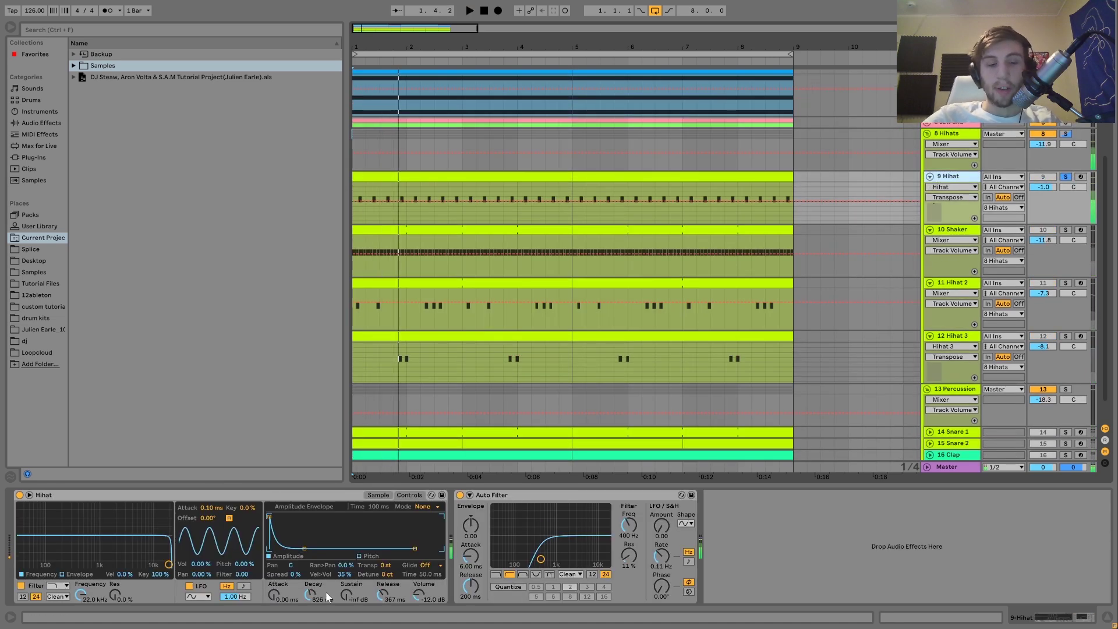
click(378, 495)
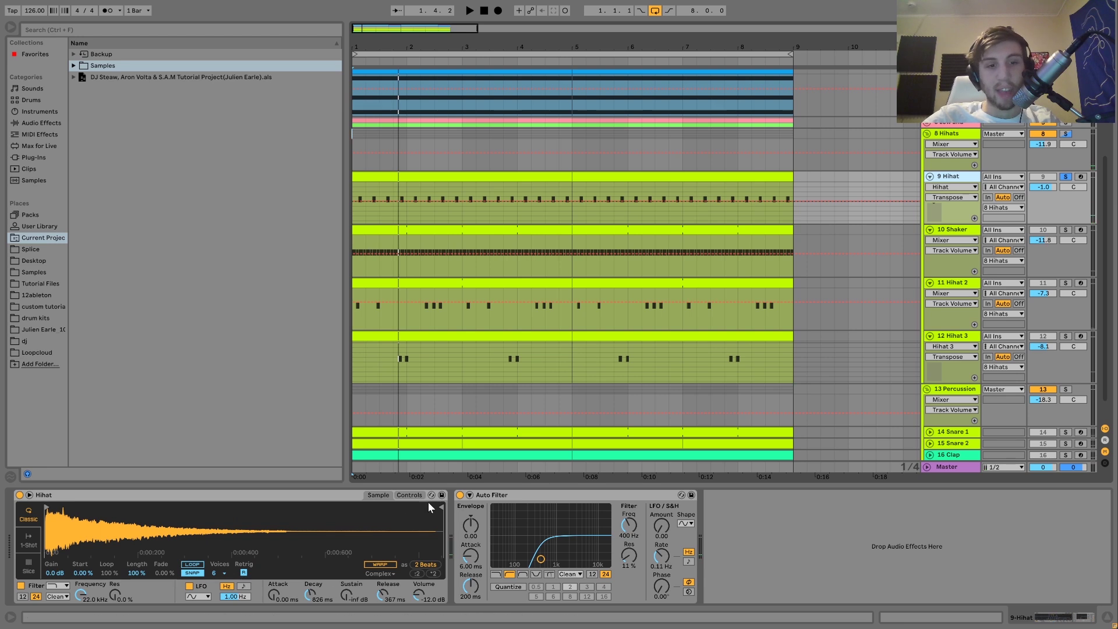
click(409, 495)
key(space)
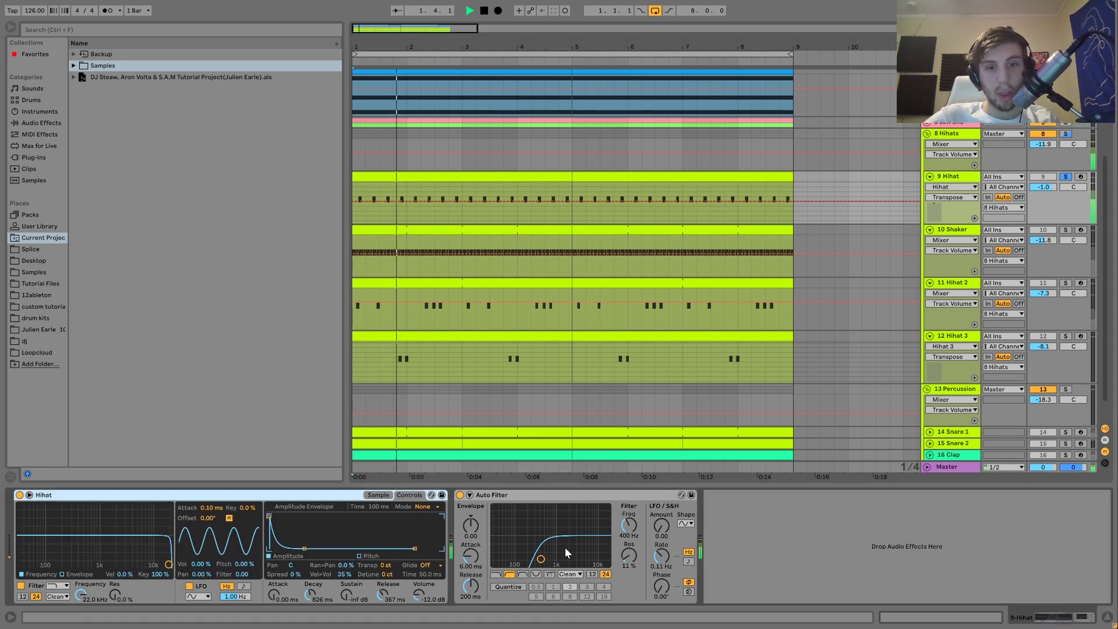
key(space)
Step: Solo and play the Shaker track, and show its MIDI clip with note velocities and its sampler
click(1066, 230)
key(space)
click(948, 228)
double_click(535, 230)
key(space)
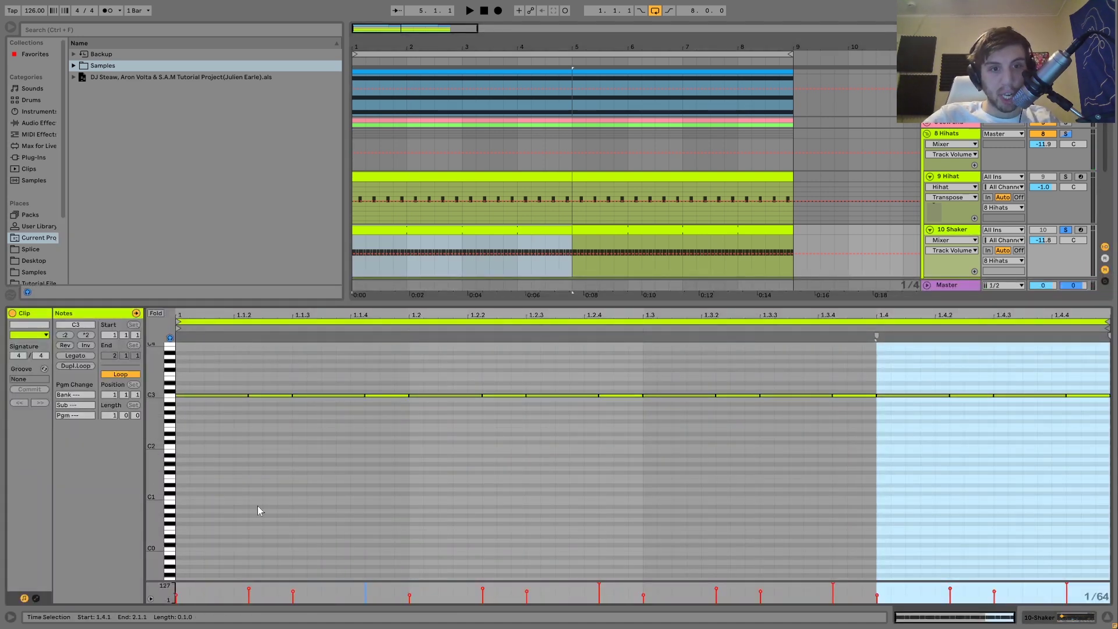
key(space)
click(963, 229)
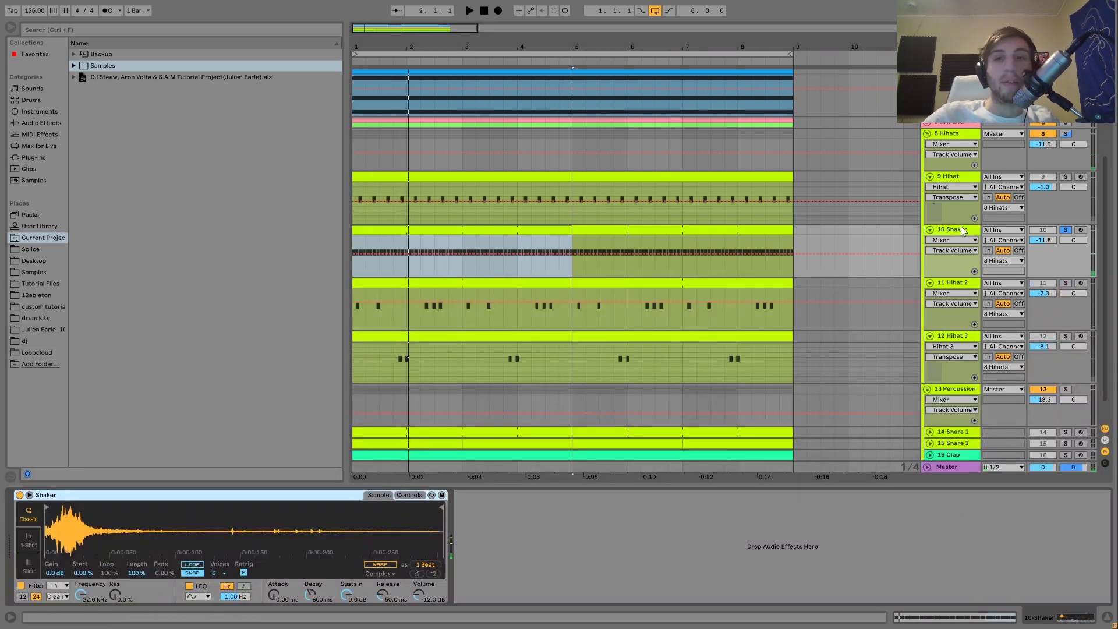
Step: Solo Hihat 2 and Hihat 3 together and play them, then add the Hihat track to the solo and play again
click(1065, 284)
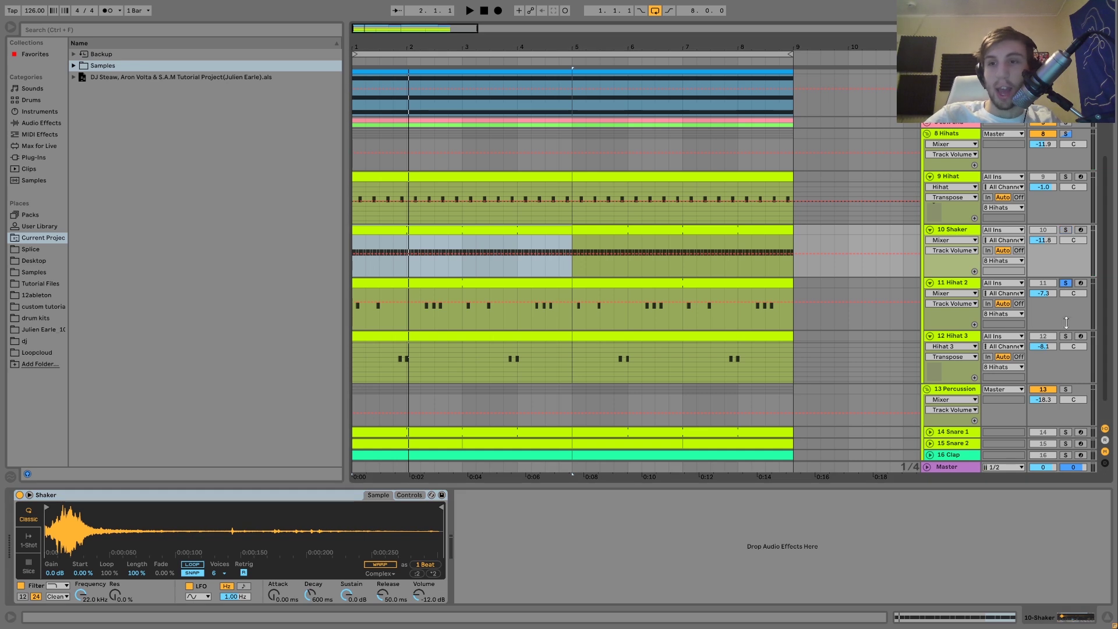
ctrl+click(1065, 336)
key(space)
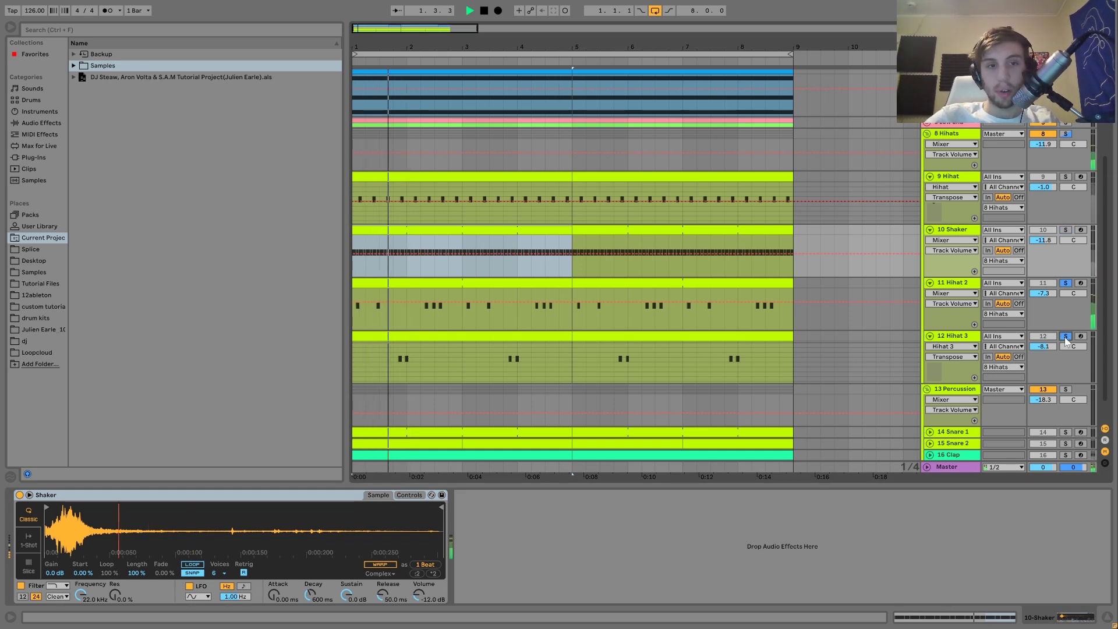
key(space)
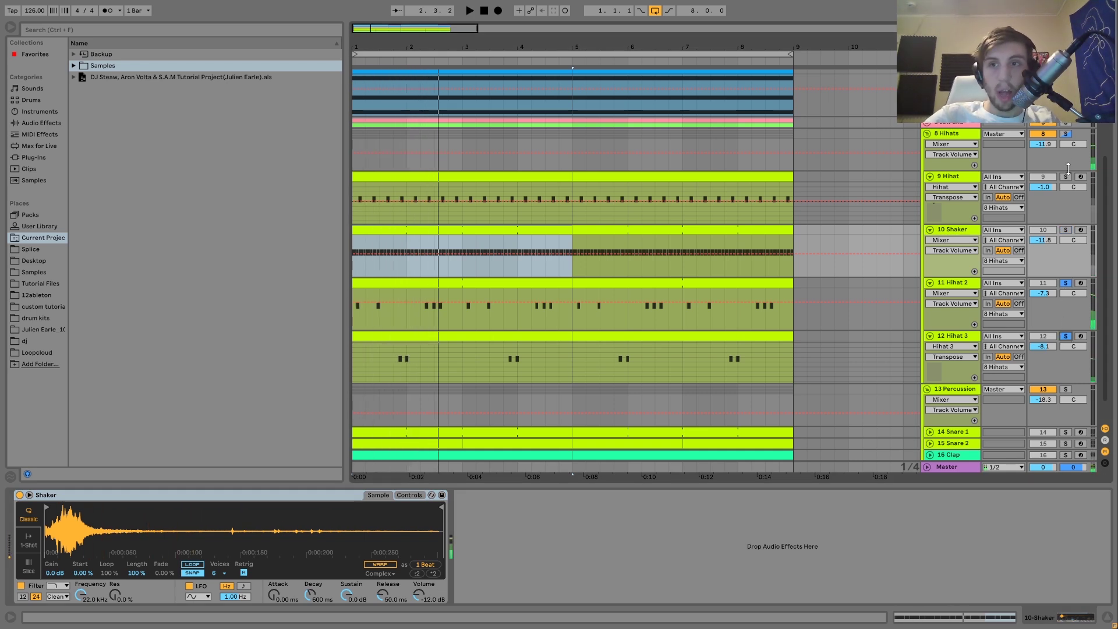
ctrl+click(1065, 176)
key(space)
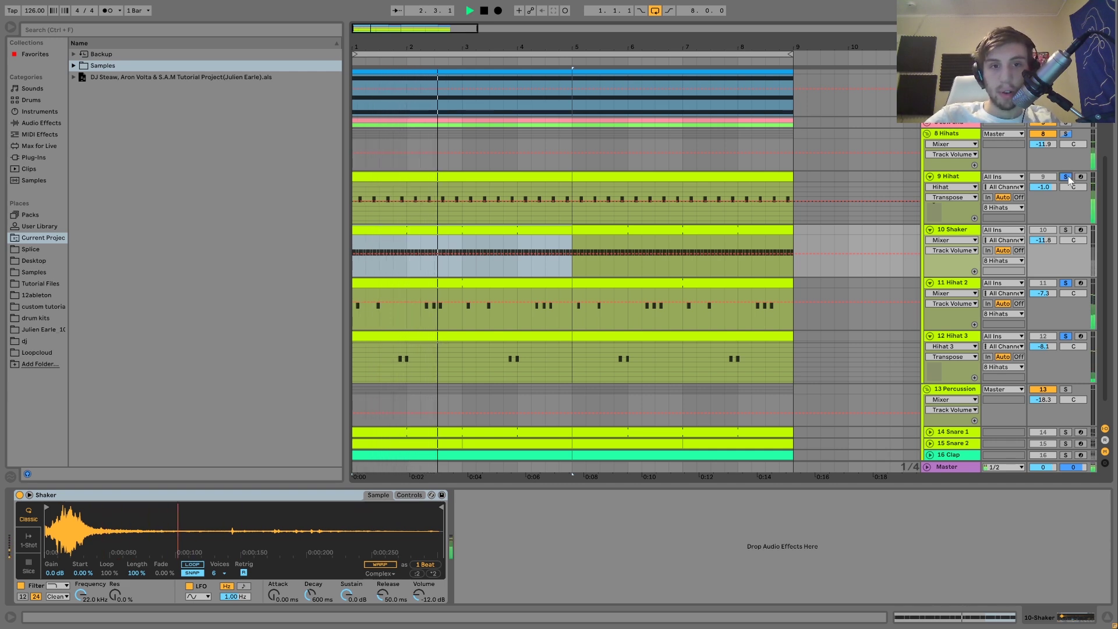
key(space)
Step: Clear the hi-hat solos, play the full mix, and show the samplers on Hihat 2 and Hihat 3
click(1065, 176)
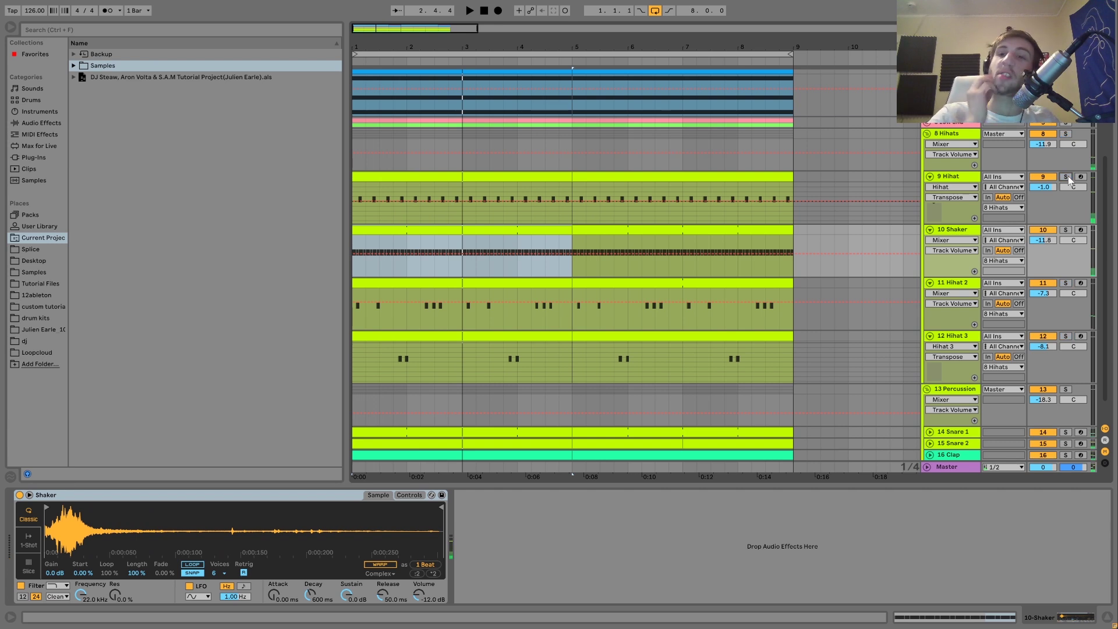
key(space)
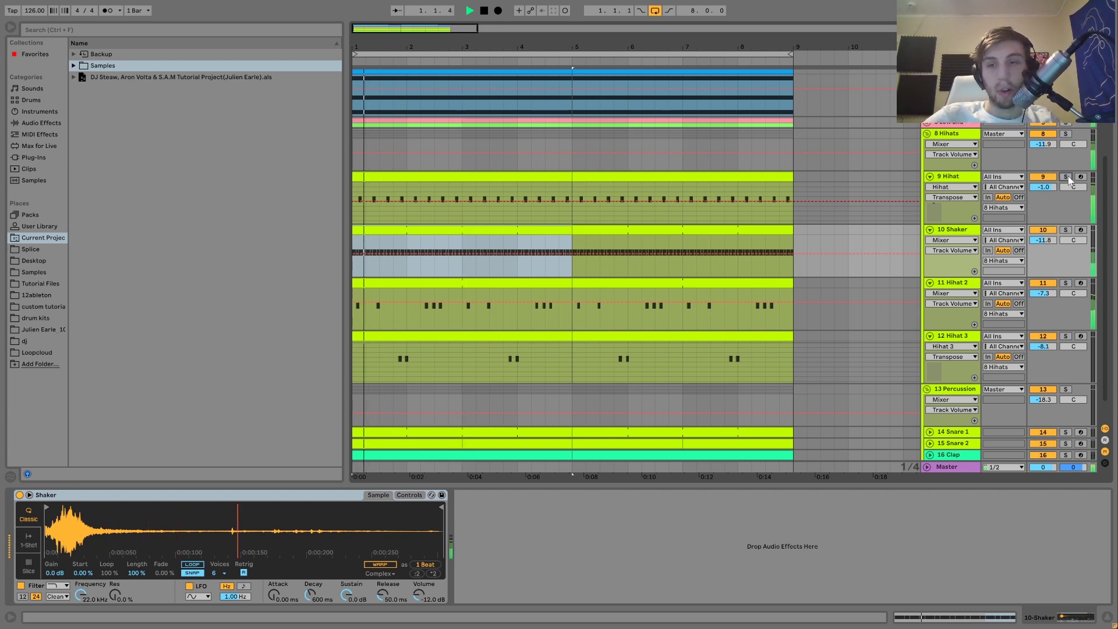
click(951, 317)
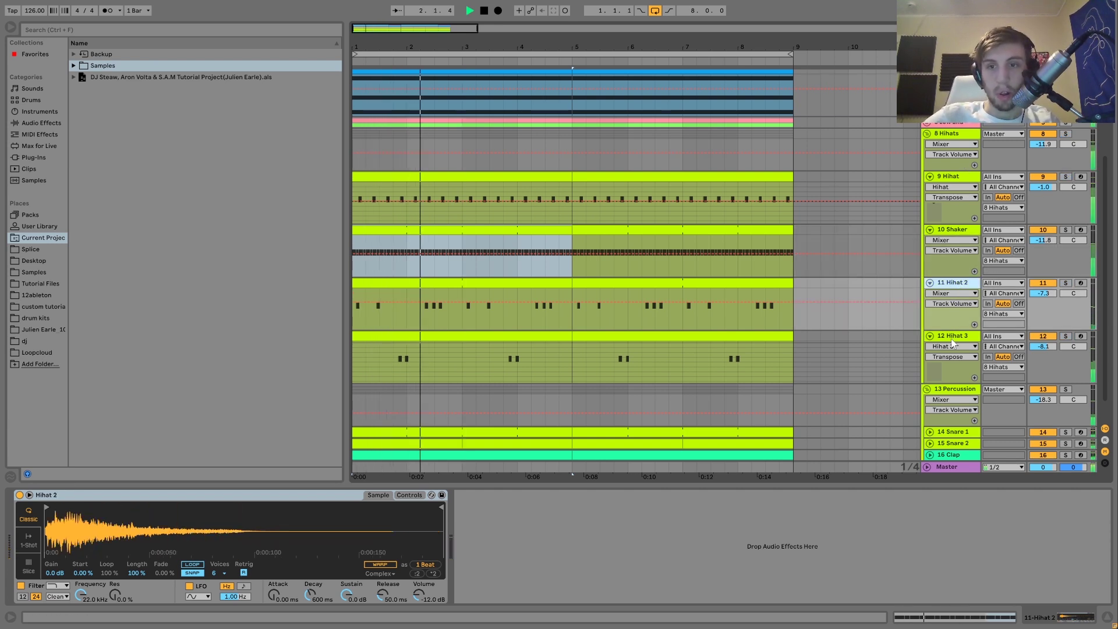
click(952, 344)
Step: Solo the Hihats group and play it with Saturator and EQ Eight bypassed, switching the two effects back on in turn
click(1058, 130)
click(1066, 133)
key(space)
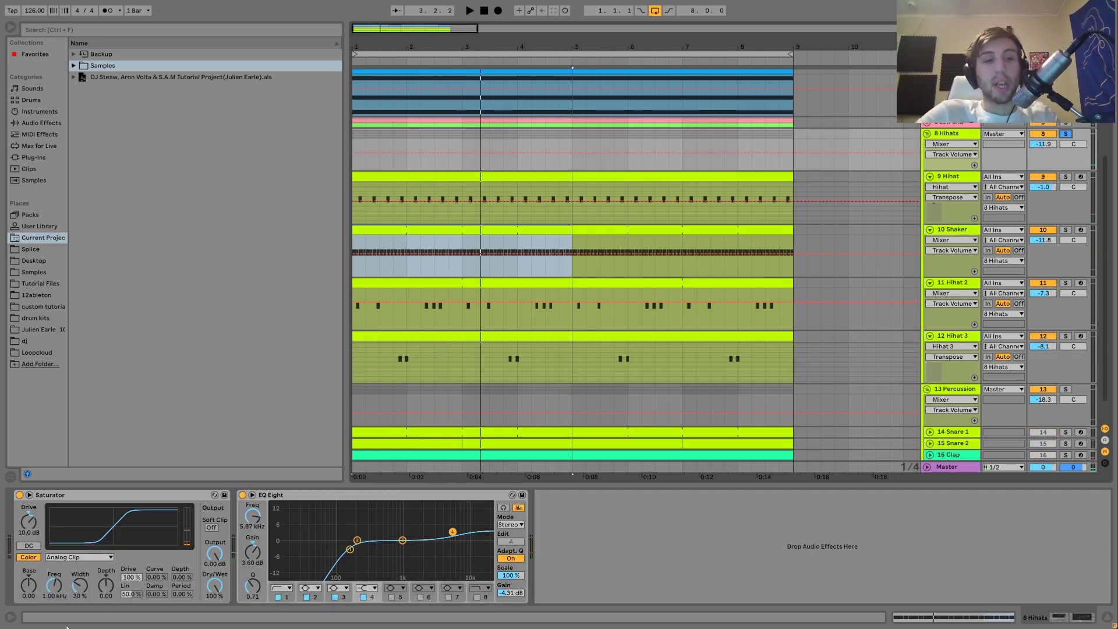
click(242, 494)
click(19, 494)
key(space)
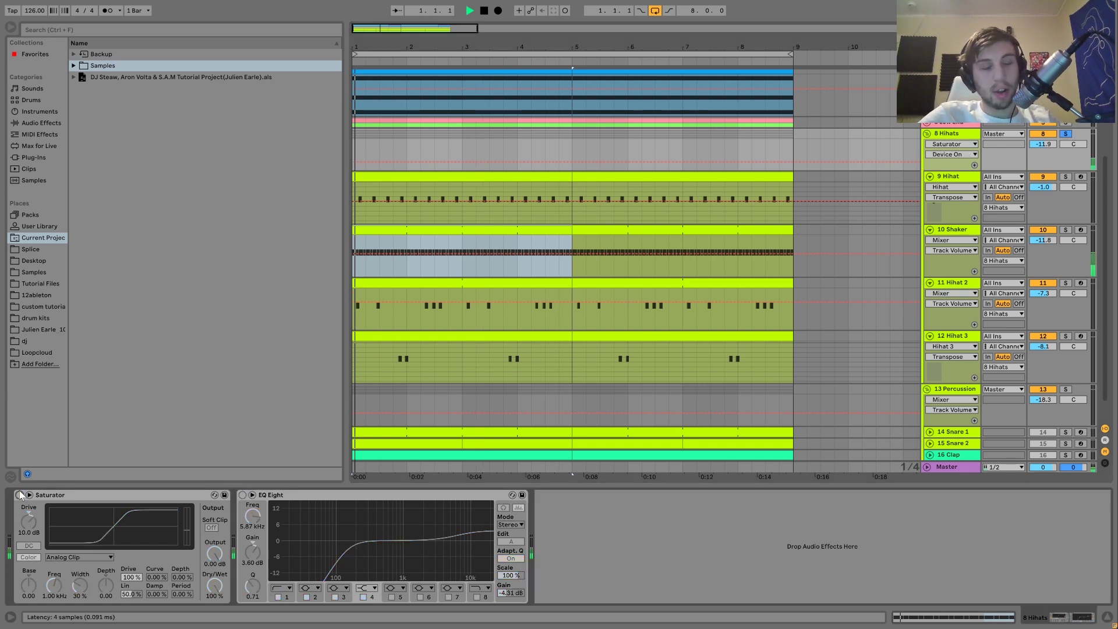
click(19, 494)
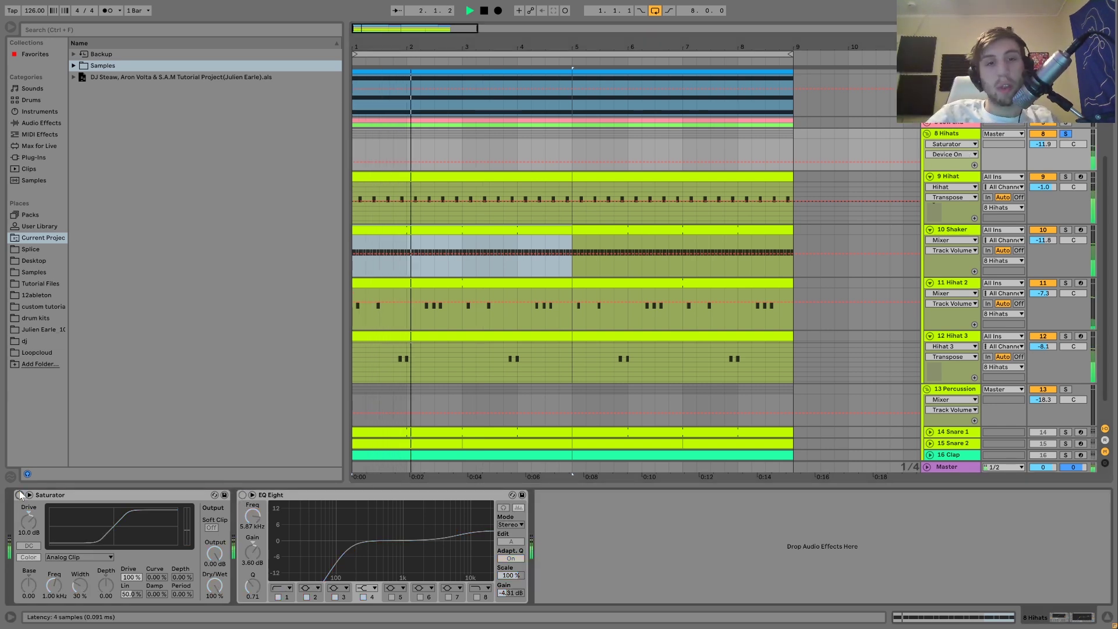
click(243, 494)
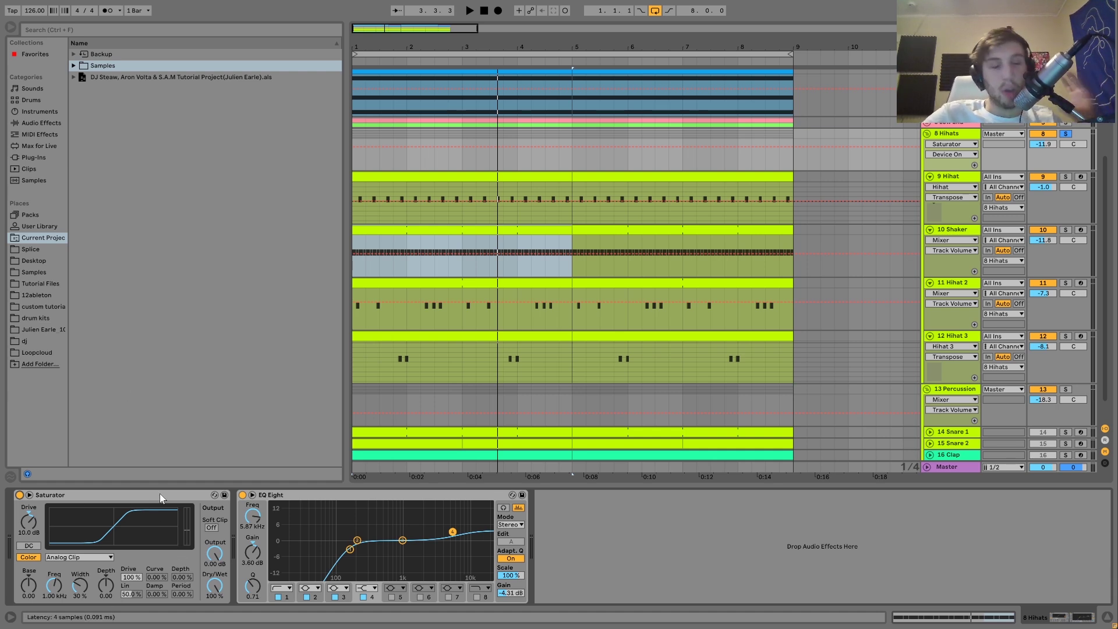
Step: Show the Hihats and Percussion group effects for comparison, and play the soloed Hihats group with its effects on
click(275, 497)
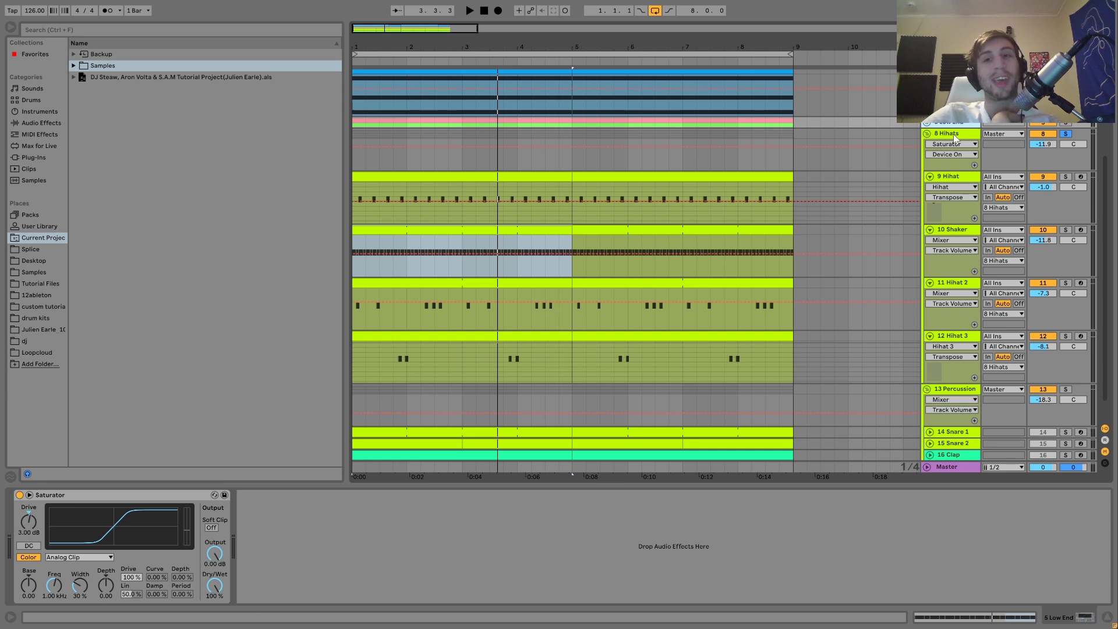
click(953, 134)
click(971, 394)
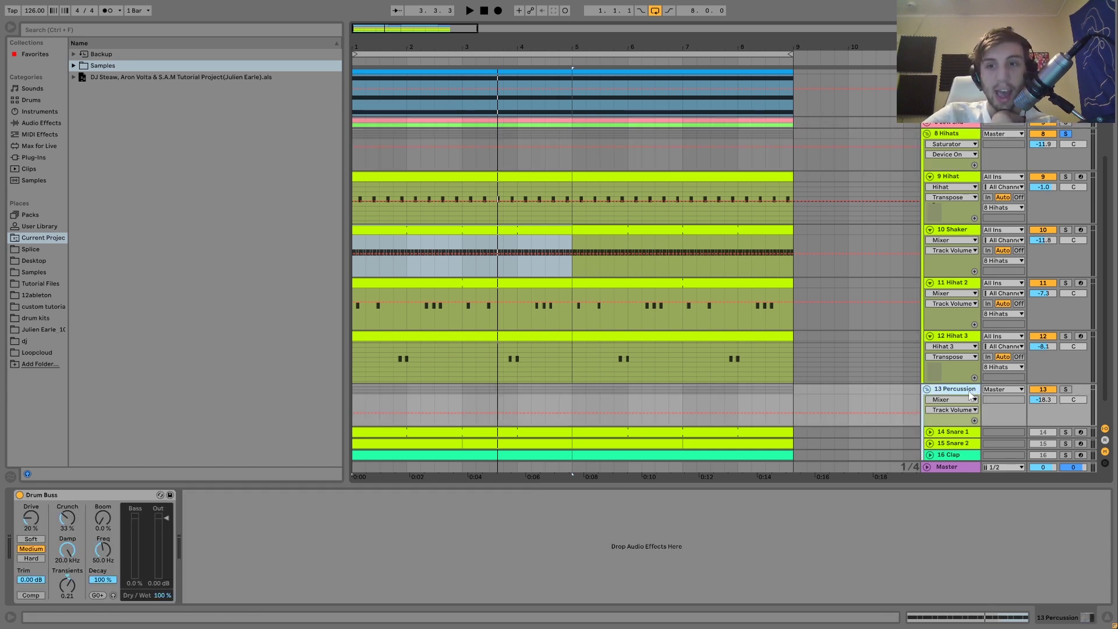
click(967, 134)
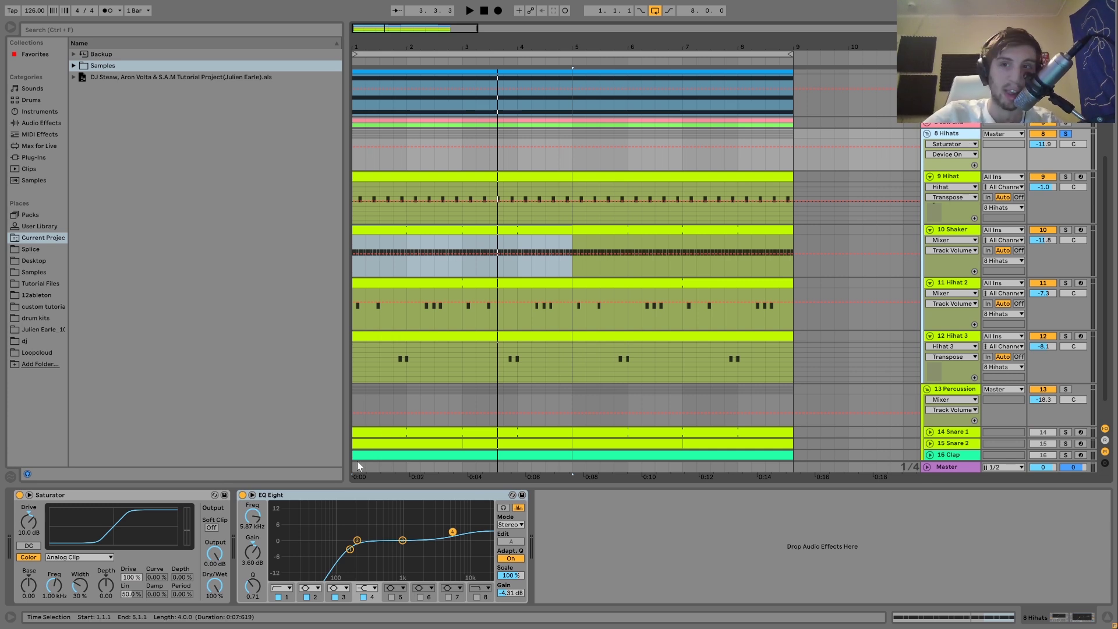
key(space)
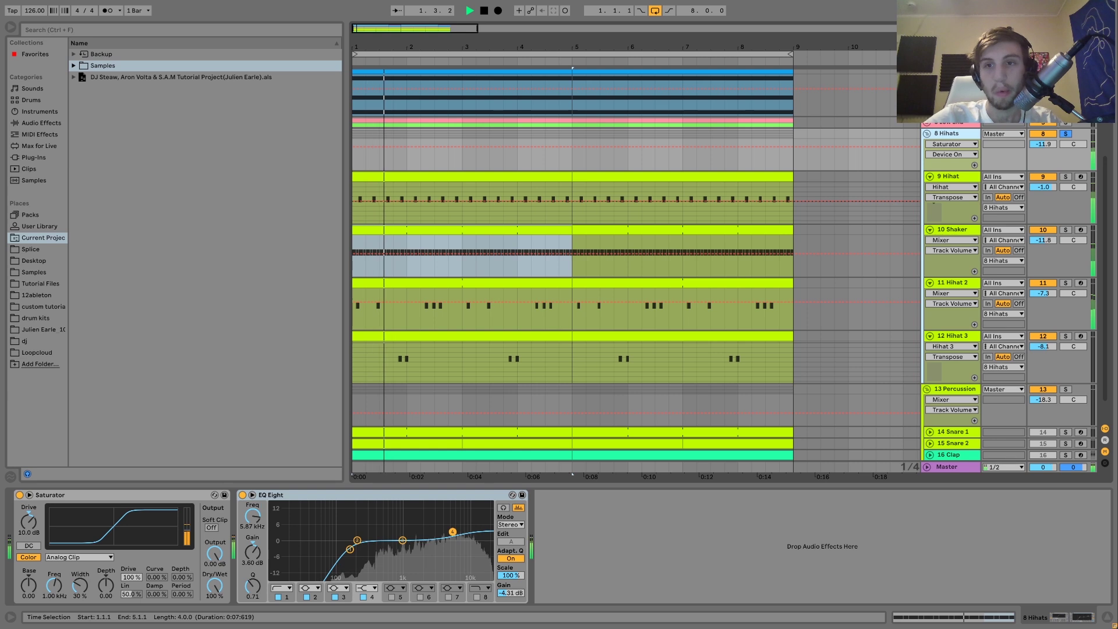
key(space)
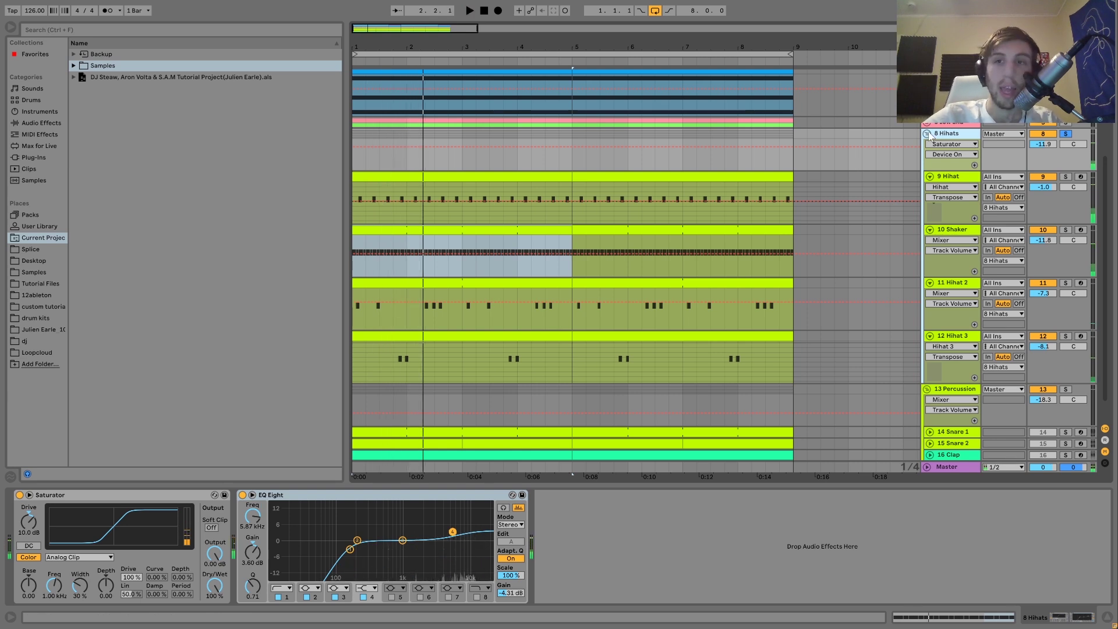
Step: Fold the Hihats group, then solo the Percussion group and play it with its Drum Buss shown
key(Left)
click(1065, 310)
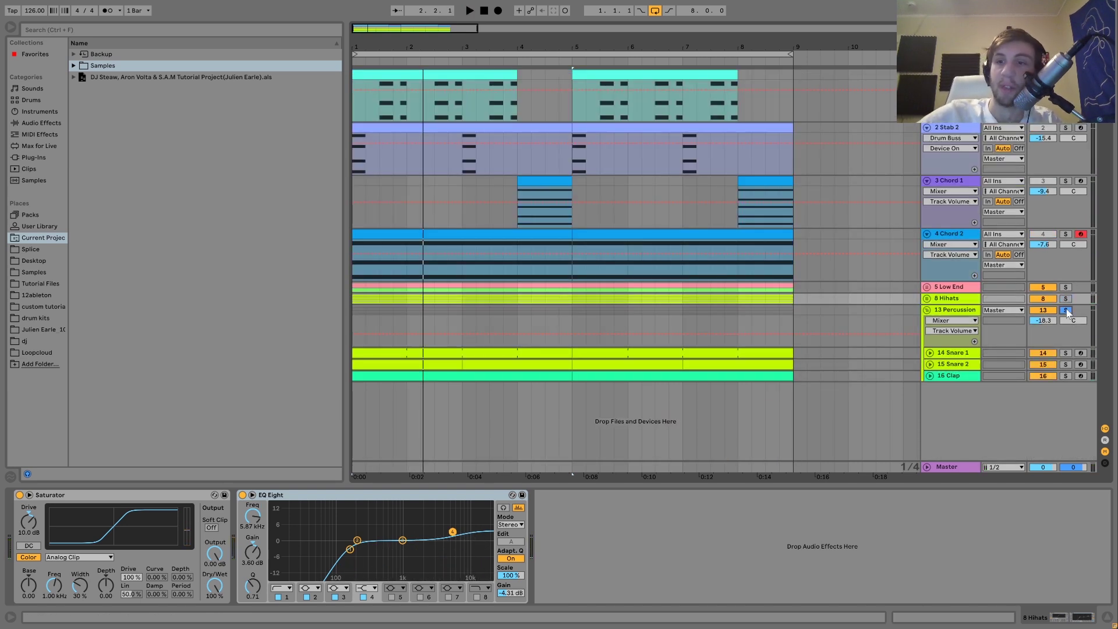
click(964, 342)
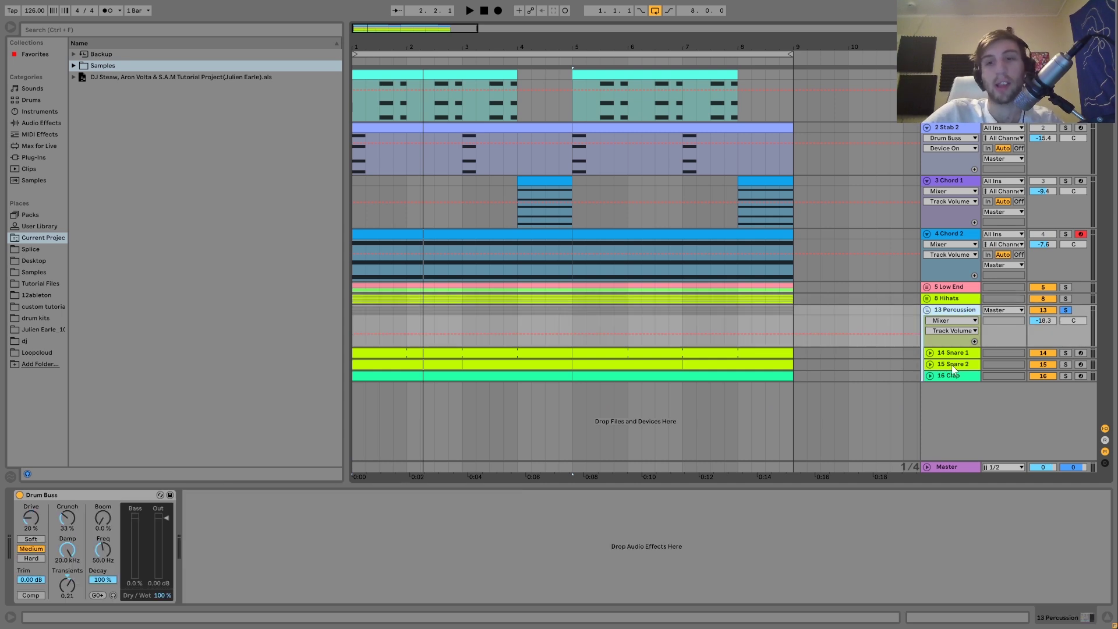
key(space)
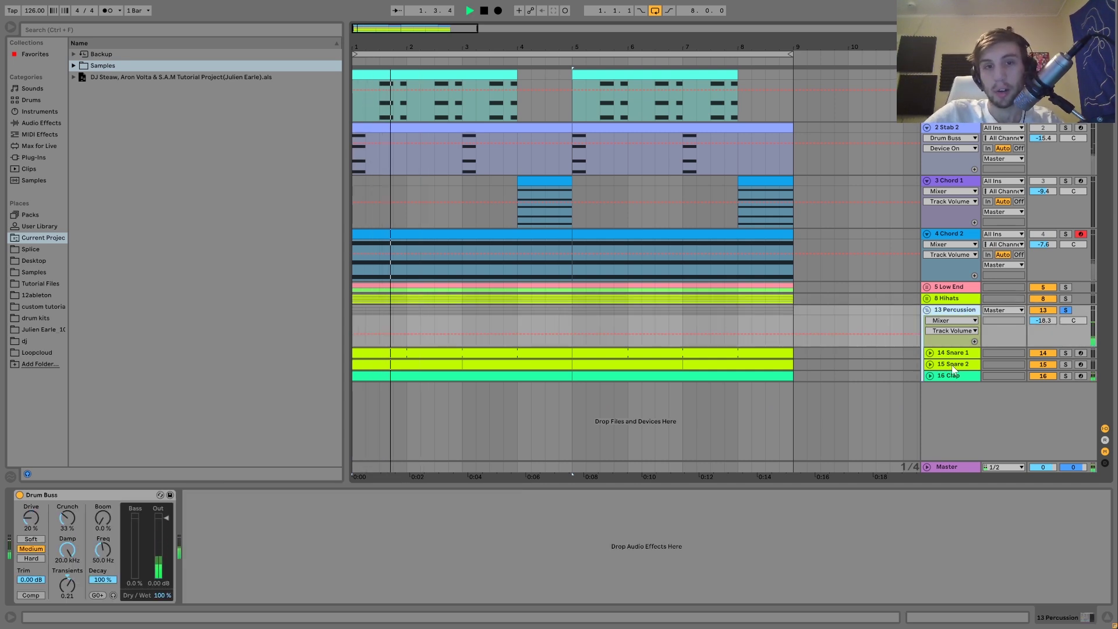
Step: Unfold the Snare 1, Snare 2 and Clap tracks in the Percussion group to show their MIDI patterns
click(930, 364)
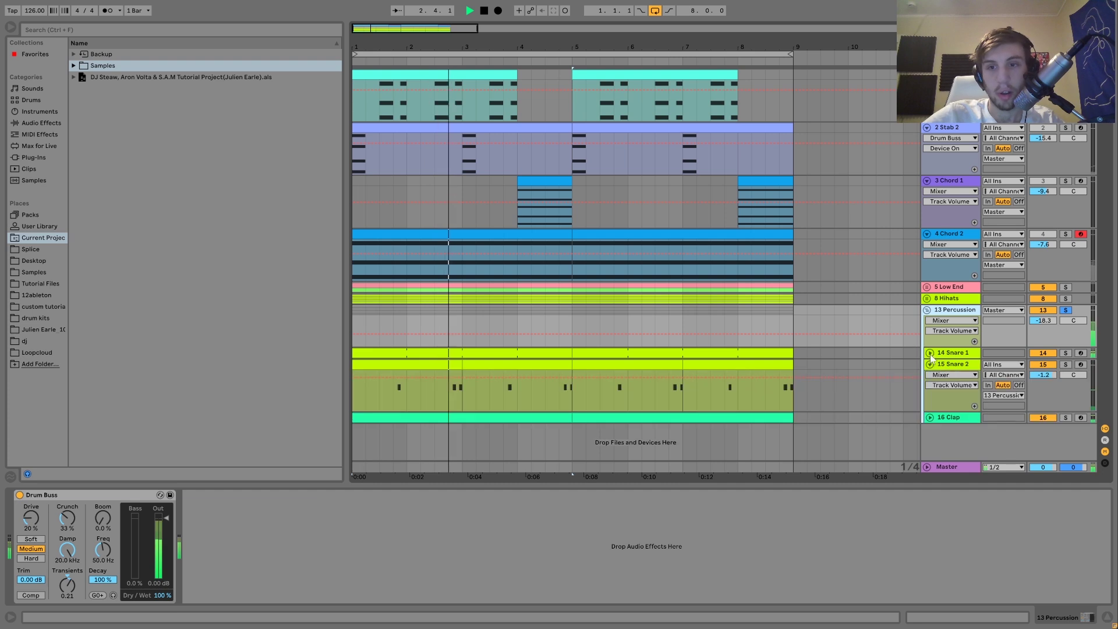
click(930, 352)
scroll(930, 351, down, 1)
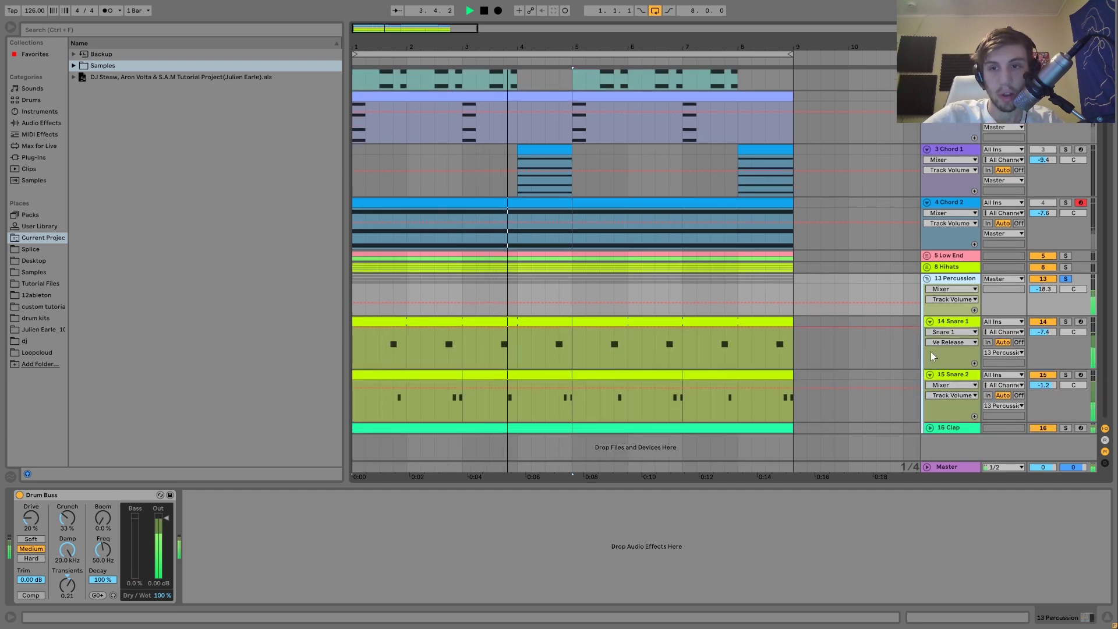
click(930, 428)
scroll(930, 428, down, 1)
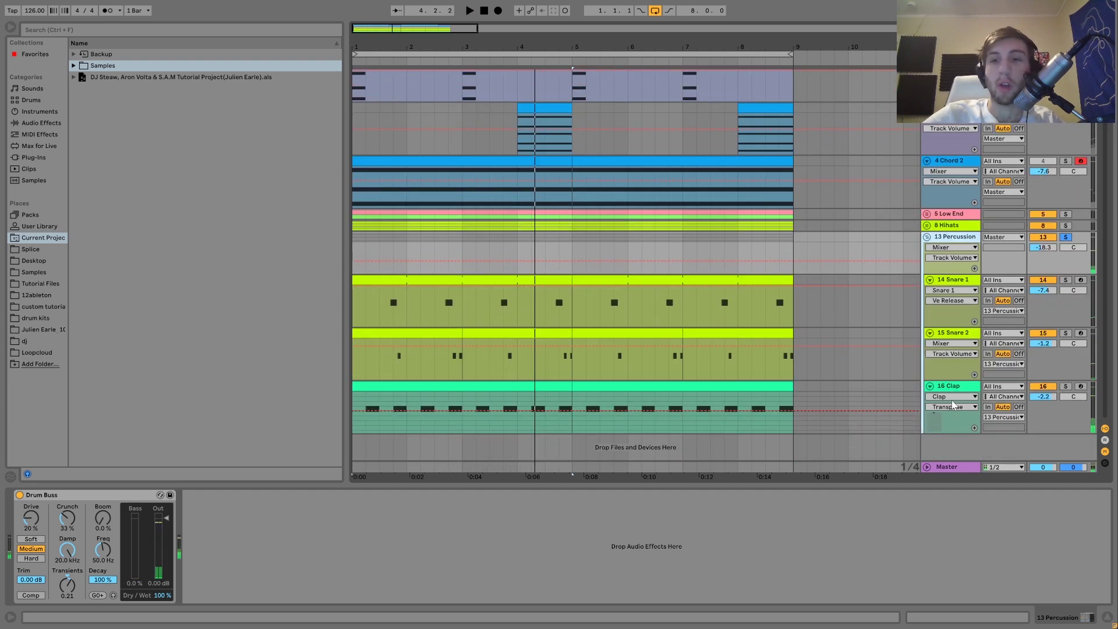
Step: Solo the Clap track and play it with its sampler device shown
click(999, 387)
key(space)
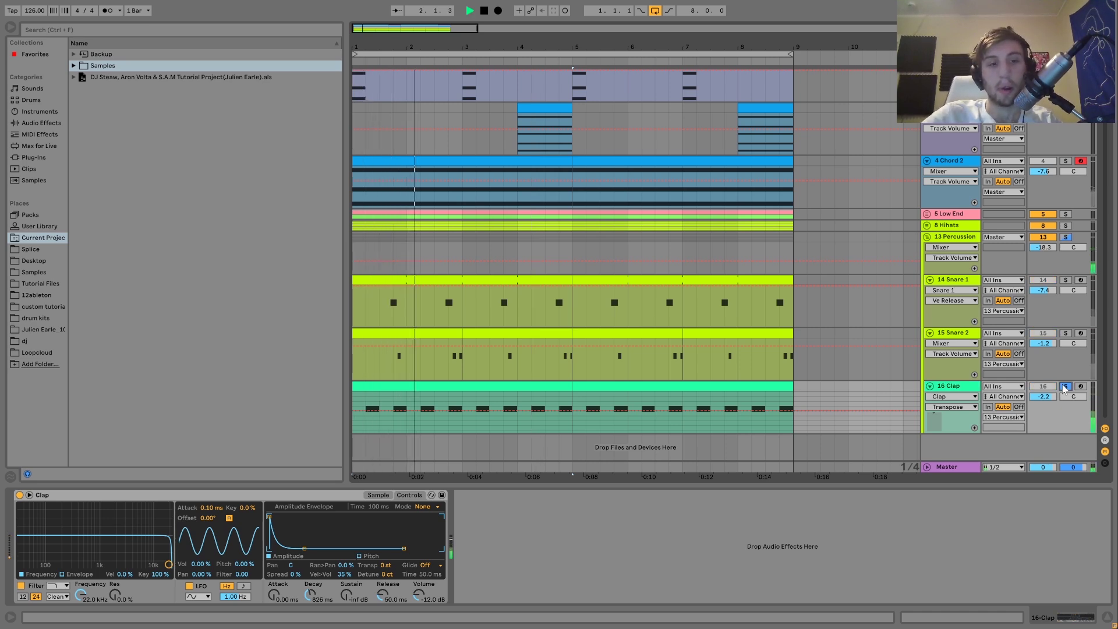
key(space)
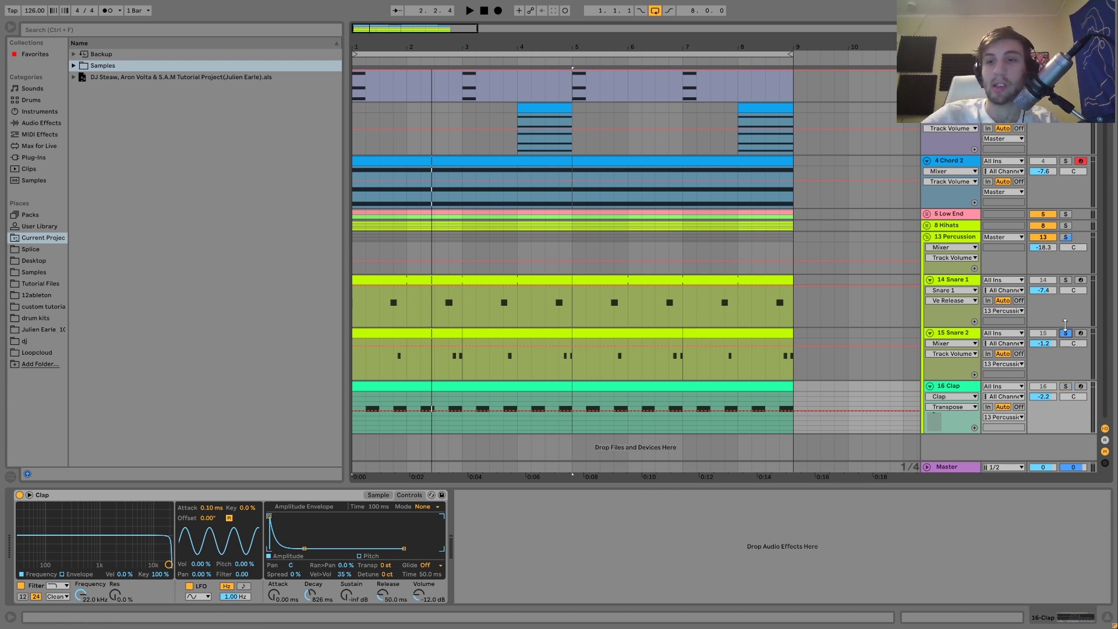
Step: Show the Snare 1 sampler and play Snare 1 and Snare 2 soloed together, followed by Snare 2 and Clap each alone
click(375, 315)
key(space)
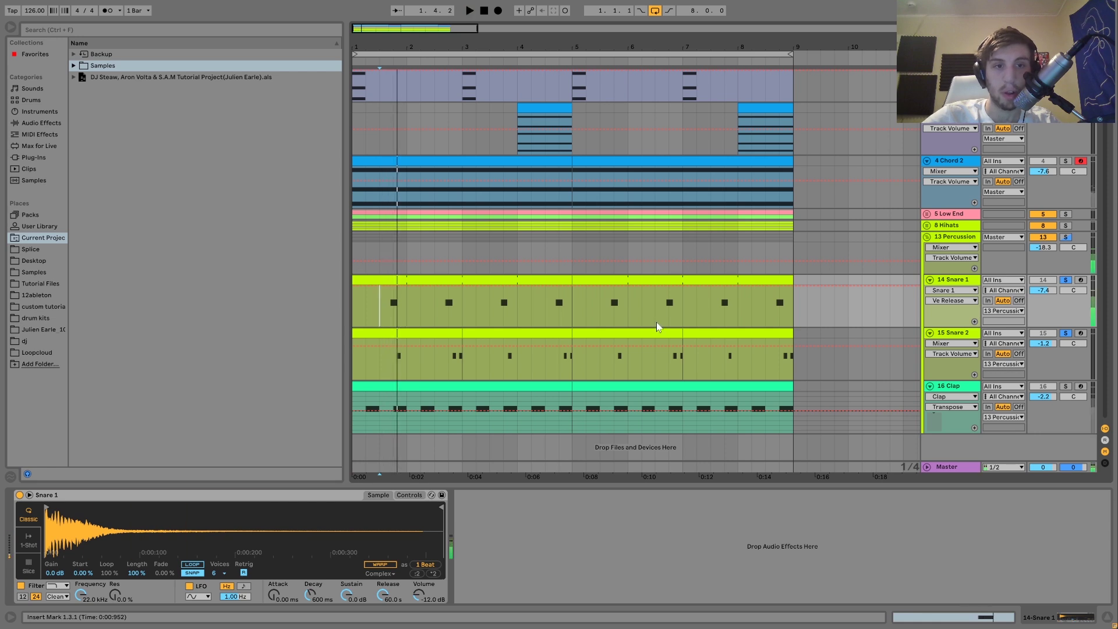
key(space)
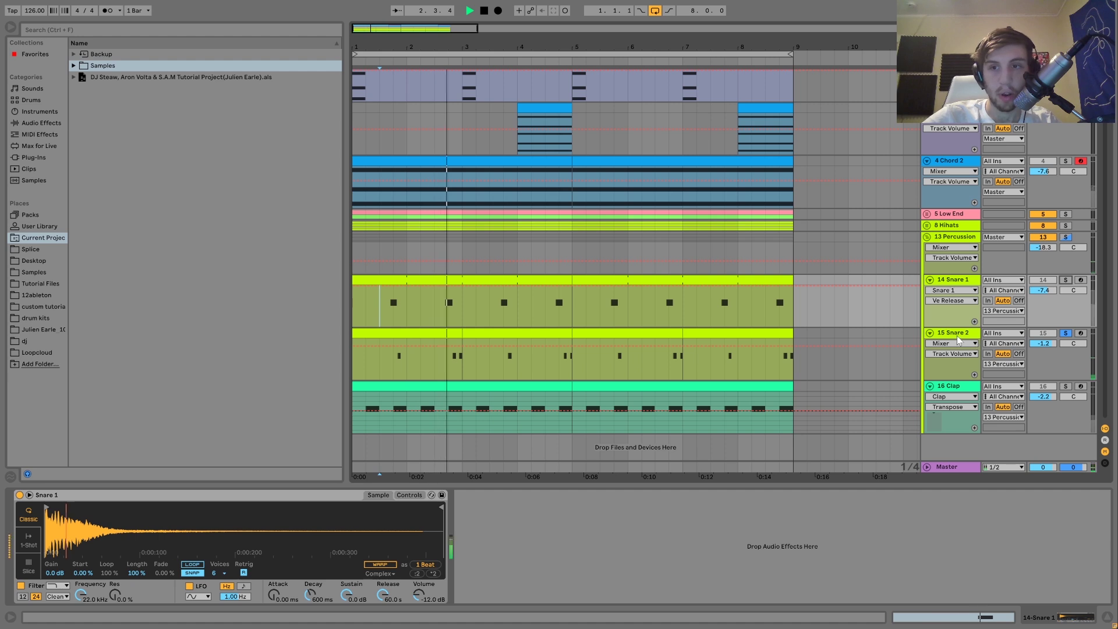
key(space)
key(space)
key(space)
key(space)
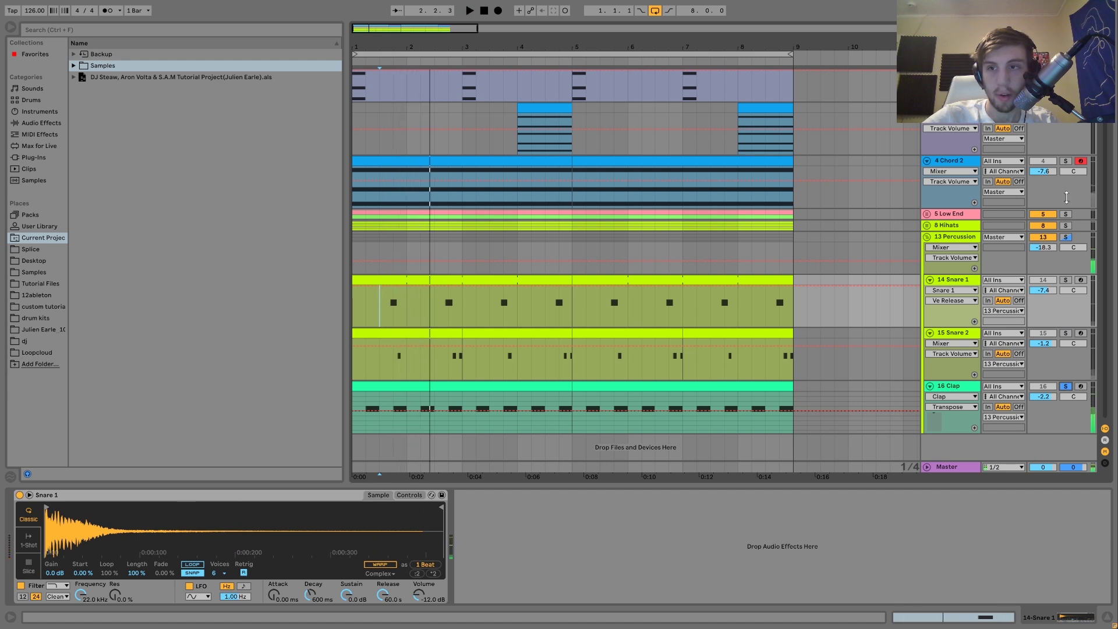
Step: Play the whole Percussion group soloed, and play the full mix from 1.1.1 for comparison
click(1065, 237)
key(space)
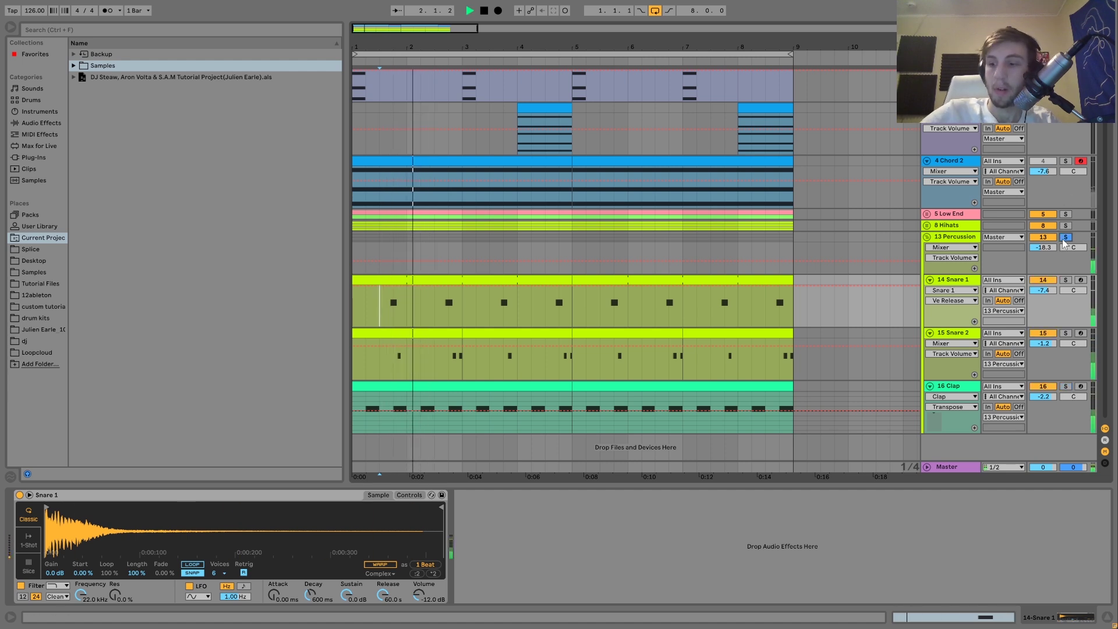
key(space)
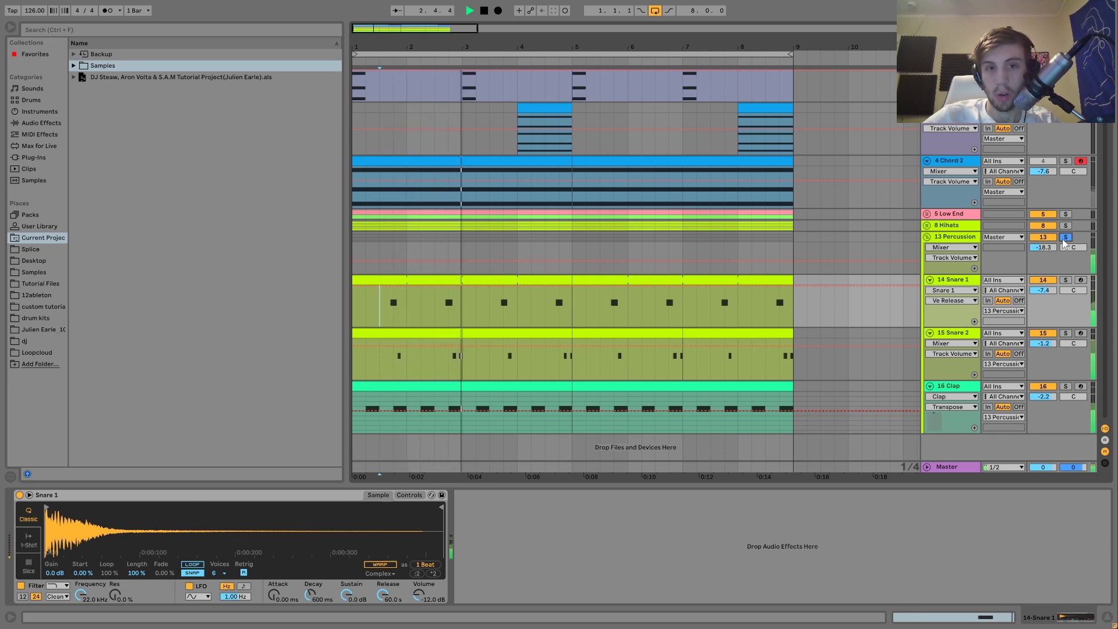
key(space)
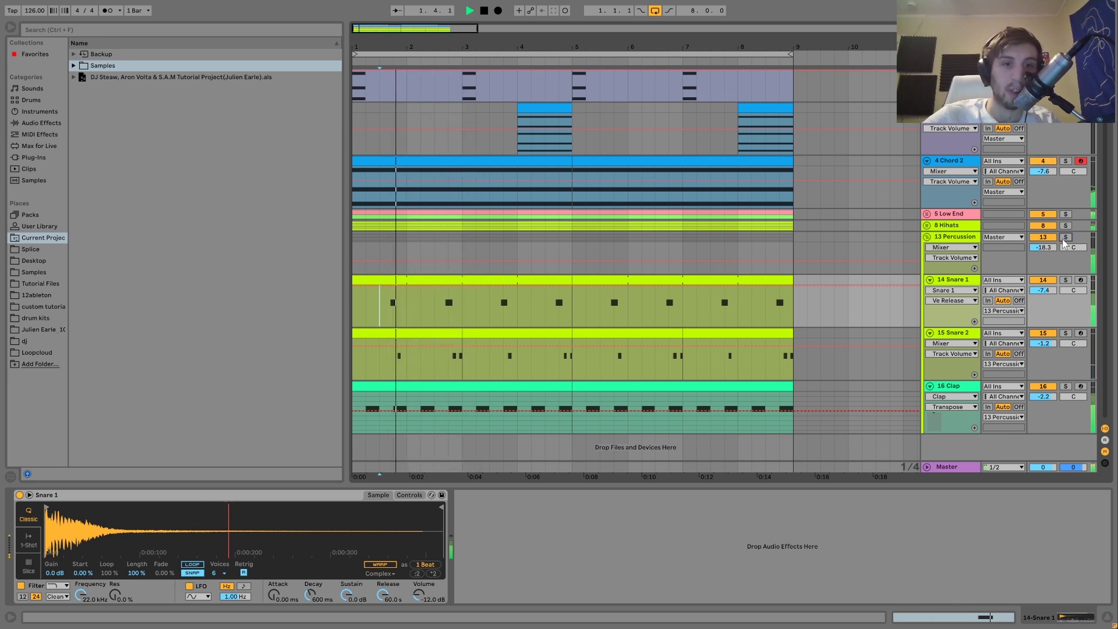
click(353, 241)
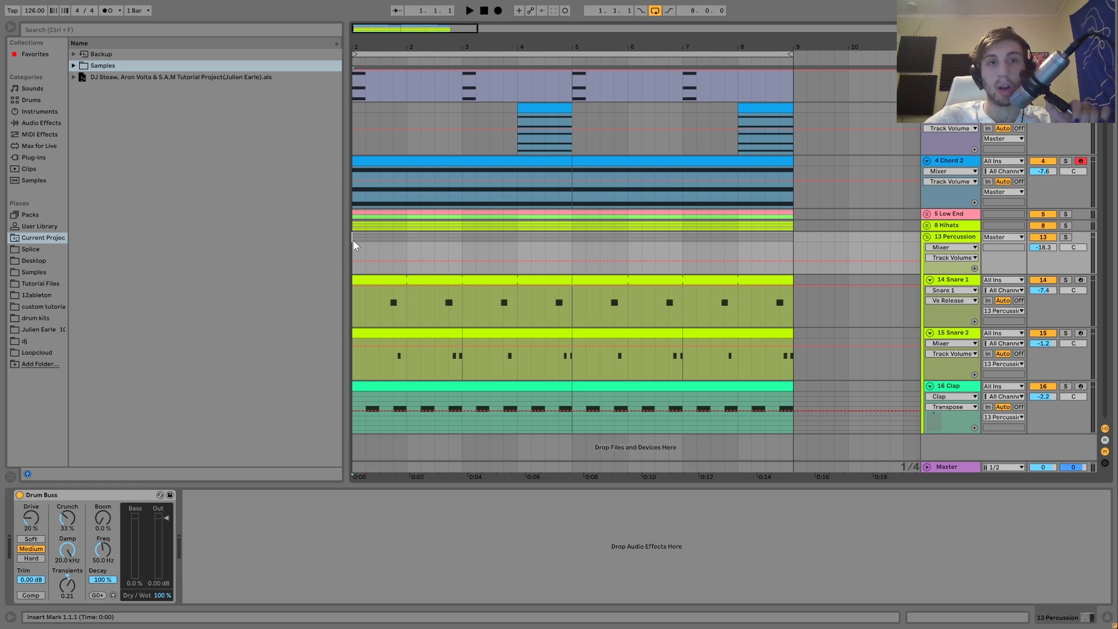
key(space)
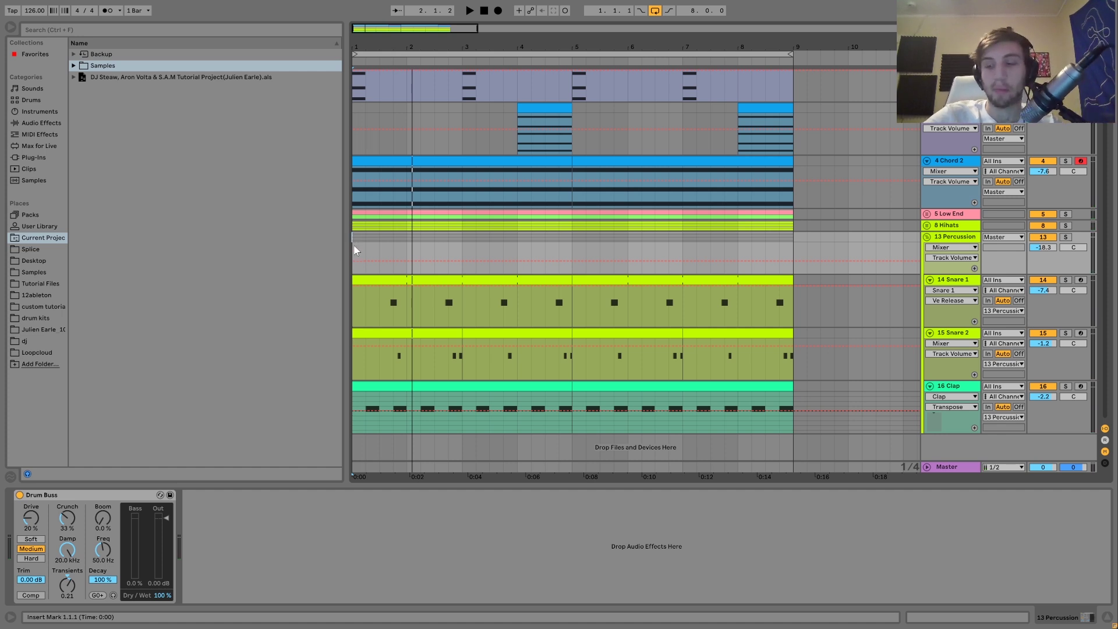
key(space)
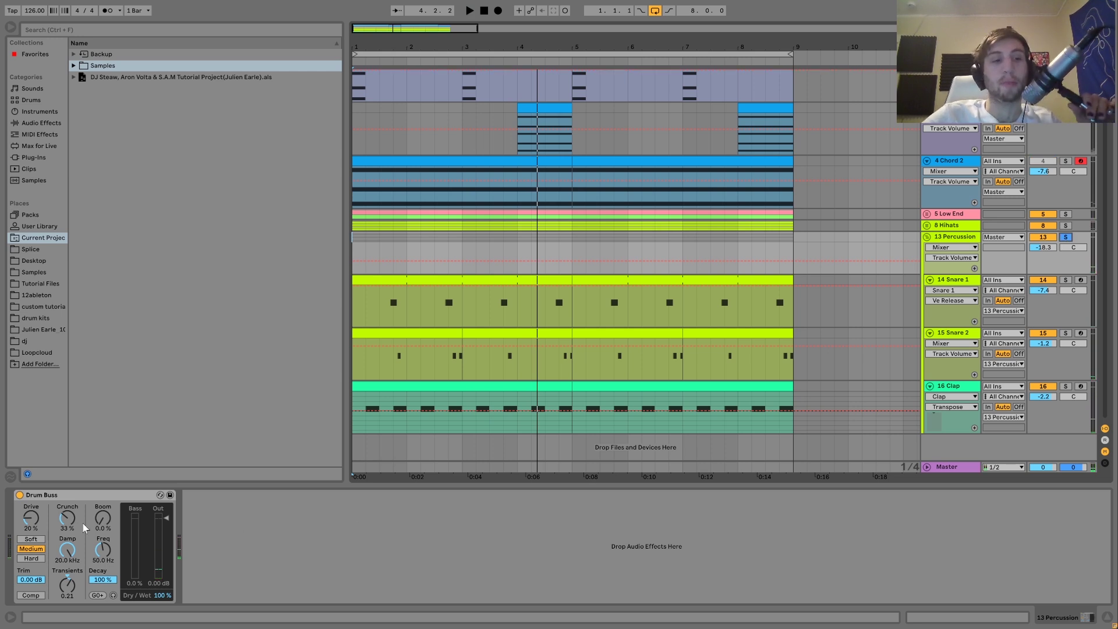
Step: Play the soloed Percussion group with Drum Buss bypassed, switching the effect back on to compare
click(19, 495)
key(space)
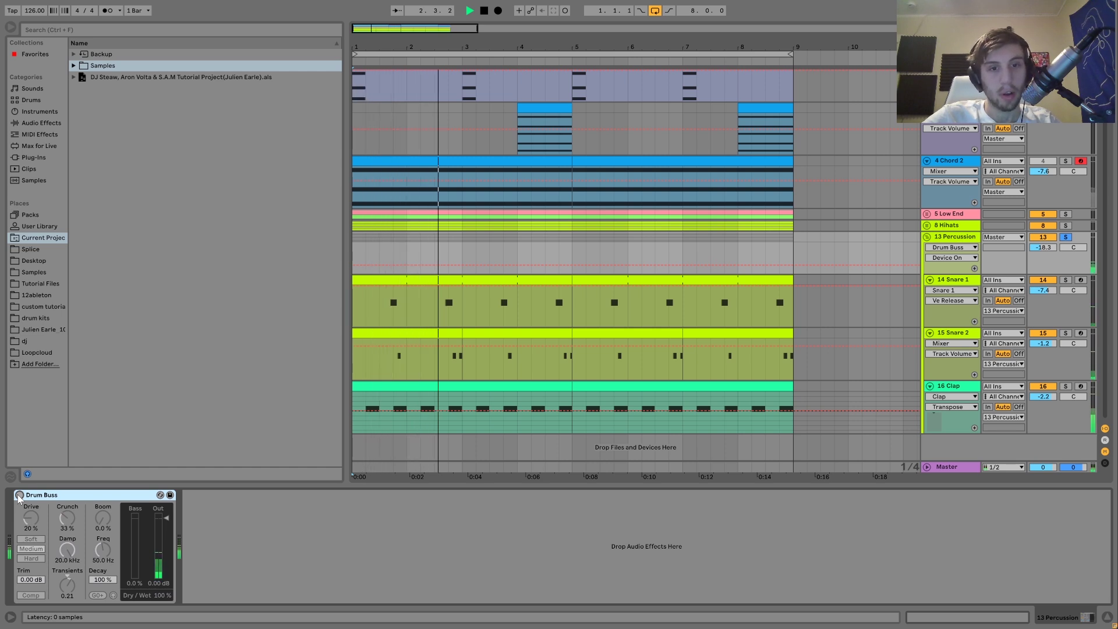
click(19, 494)
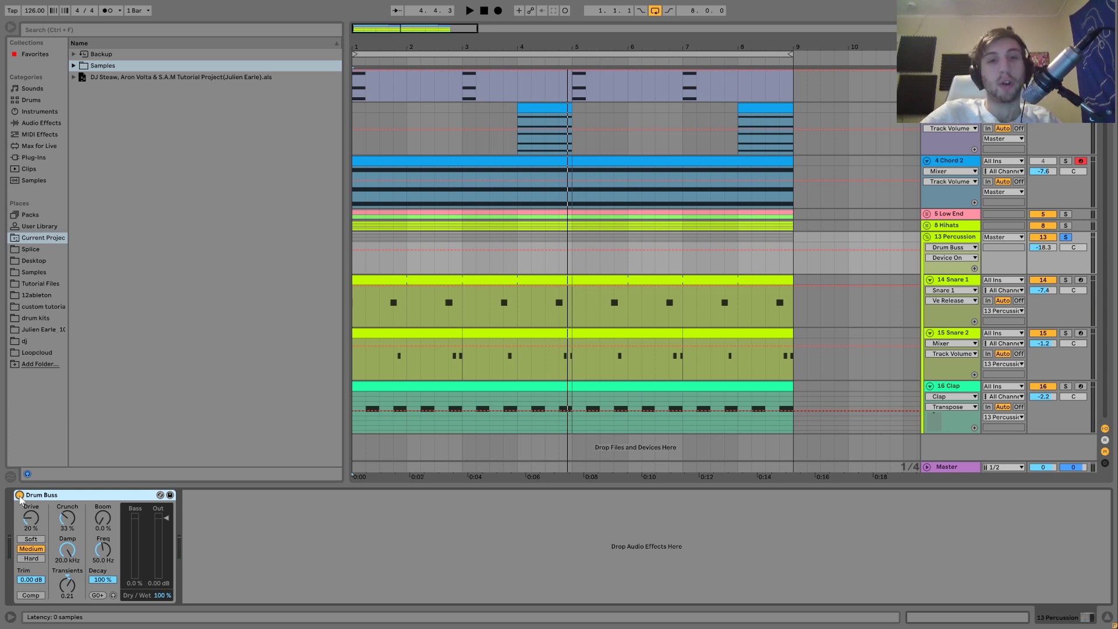
Step: Solo the Hihats and Percussion groups together and play them
click(1065, 226)
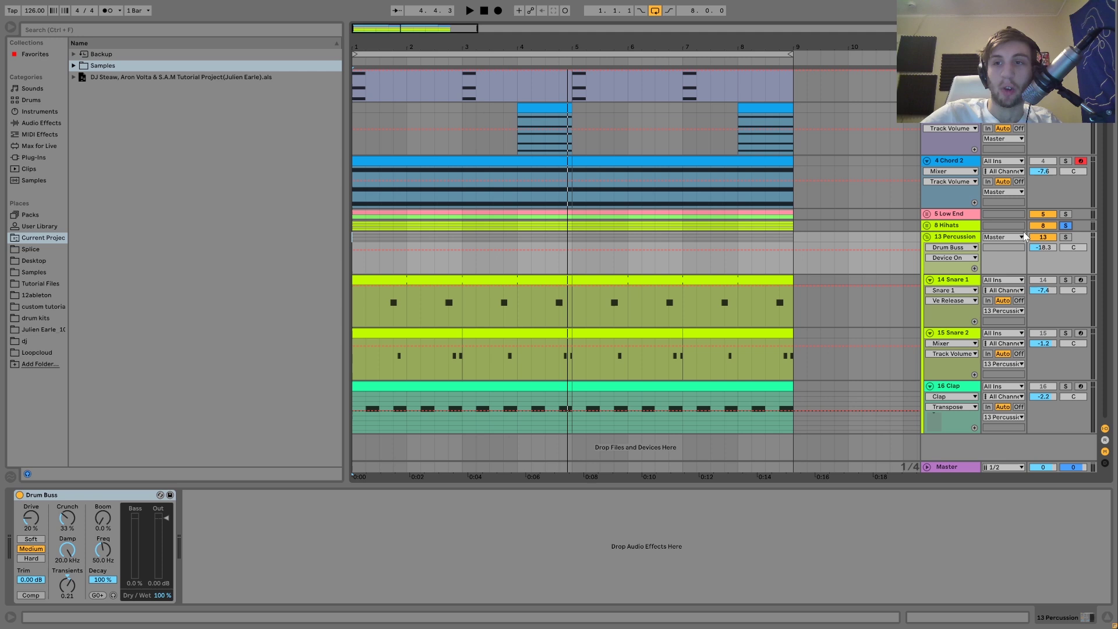
ctrl+click(1065, 237)
key(space)
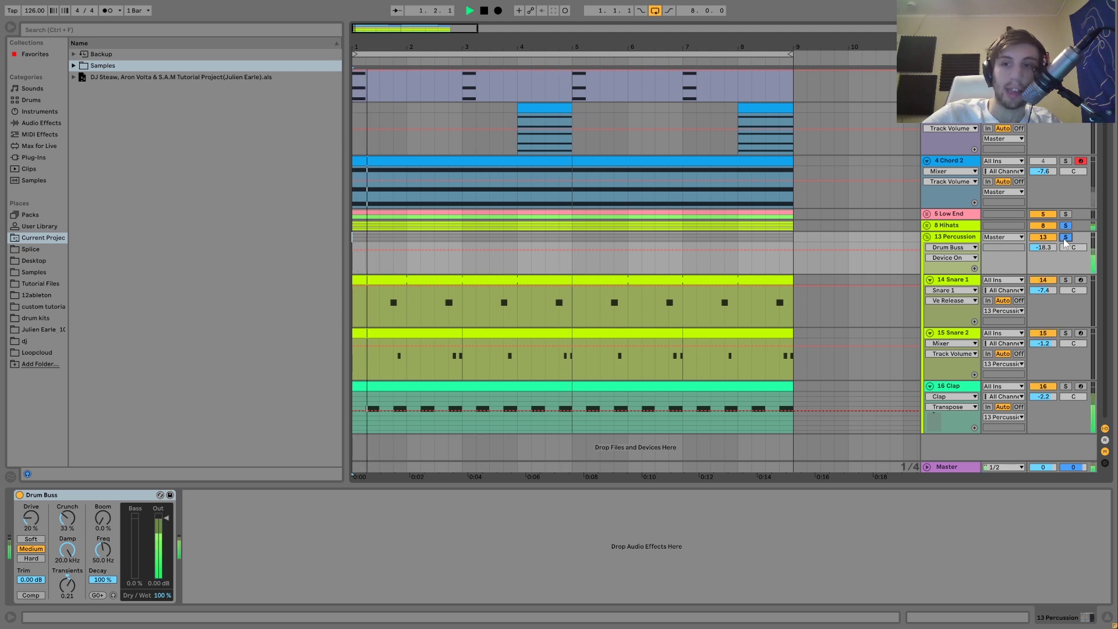
Step: Take the Hihats group out of solo and compare its Saturator and EQ Eight with the Percussion group's Drum Buss
click(1065, 227)
click(956, 239)
click(955, 227)
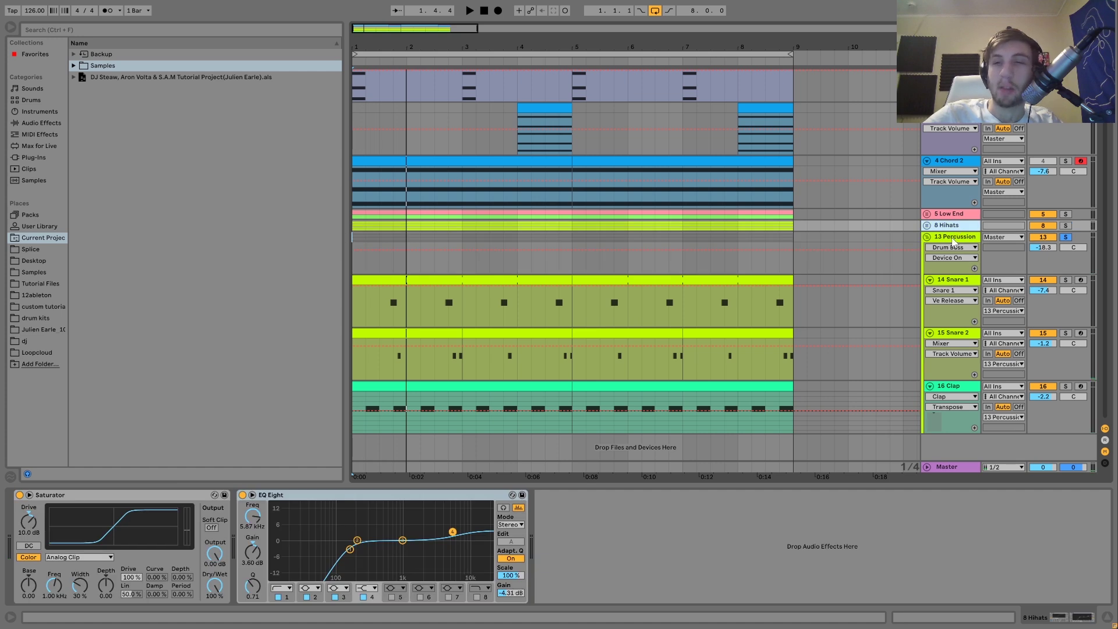
click(953, 239)
click(948, 226)
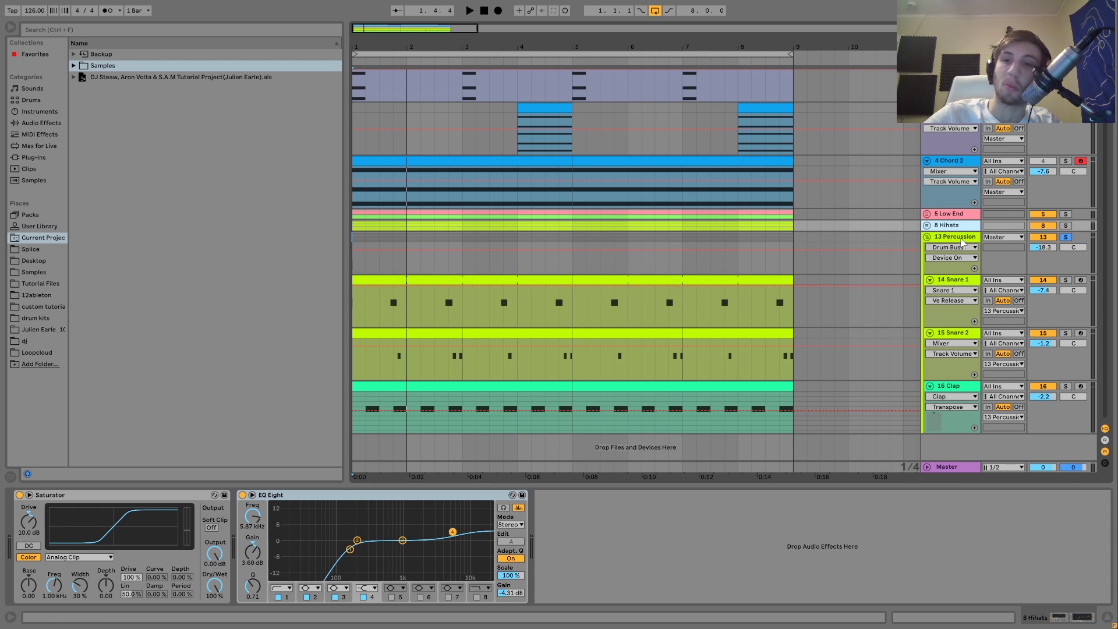
click(961, 241)
Step: Play the Percussion group, clearing its solo to hear the full mix with its Drum Buss shown
key(space)
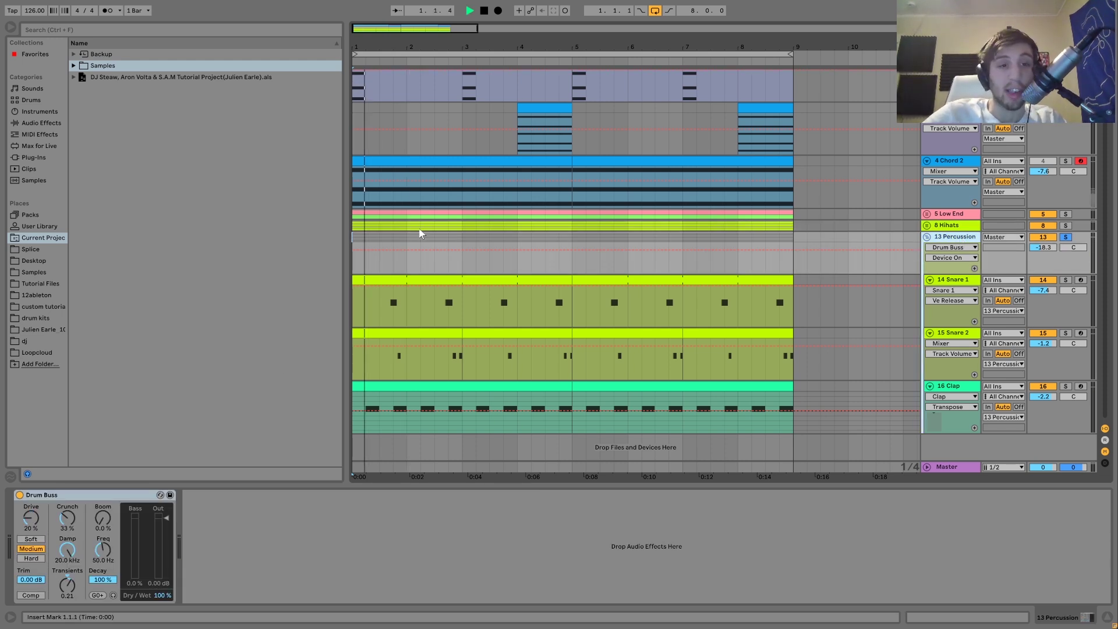
click(1065, 237)
click(967, 237)
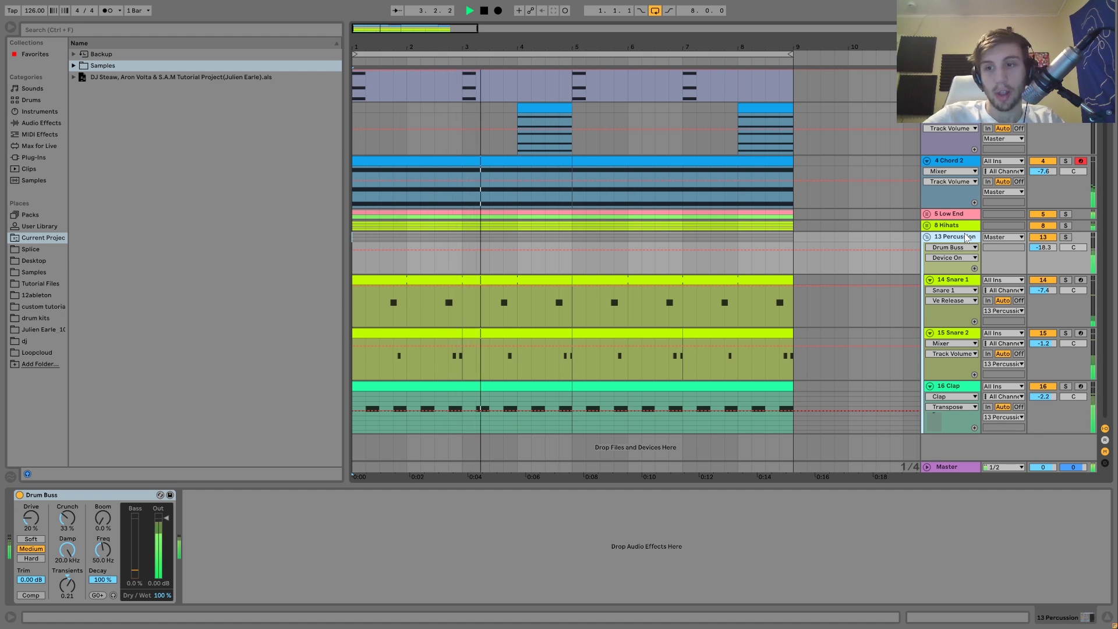